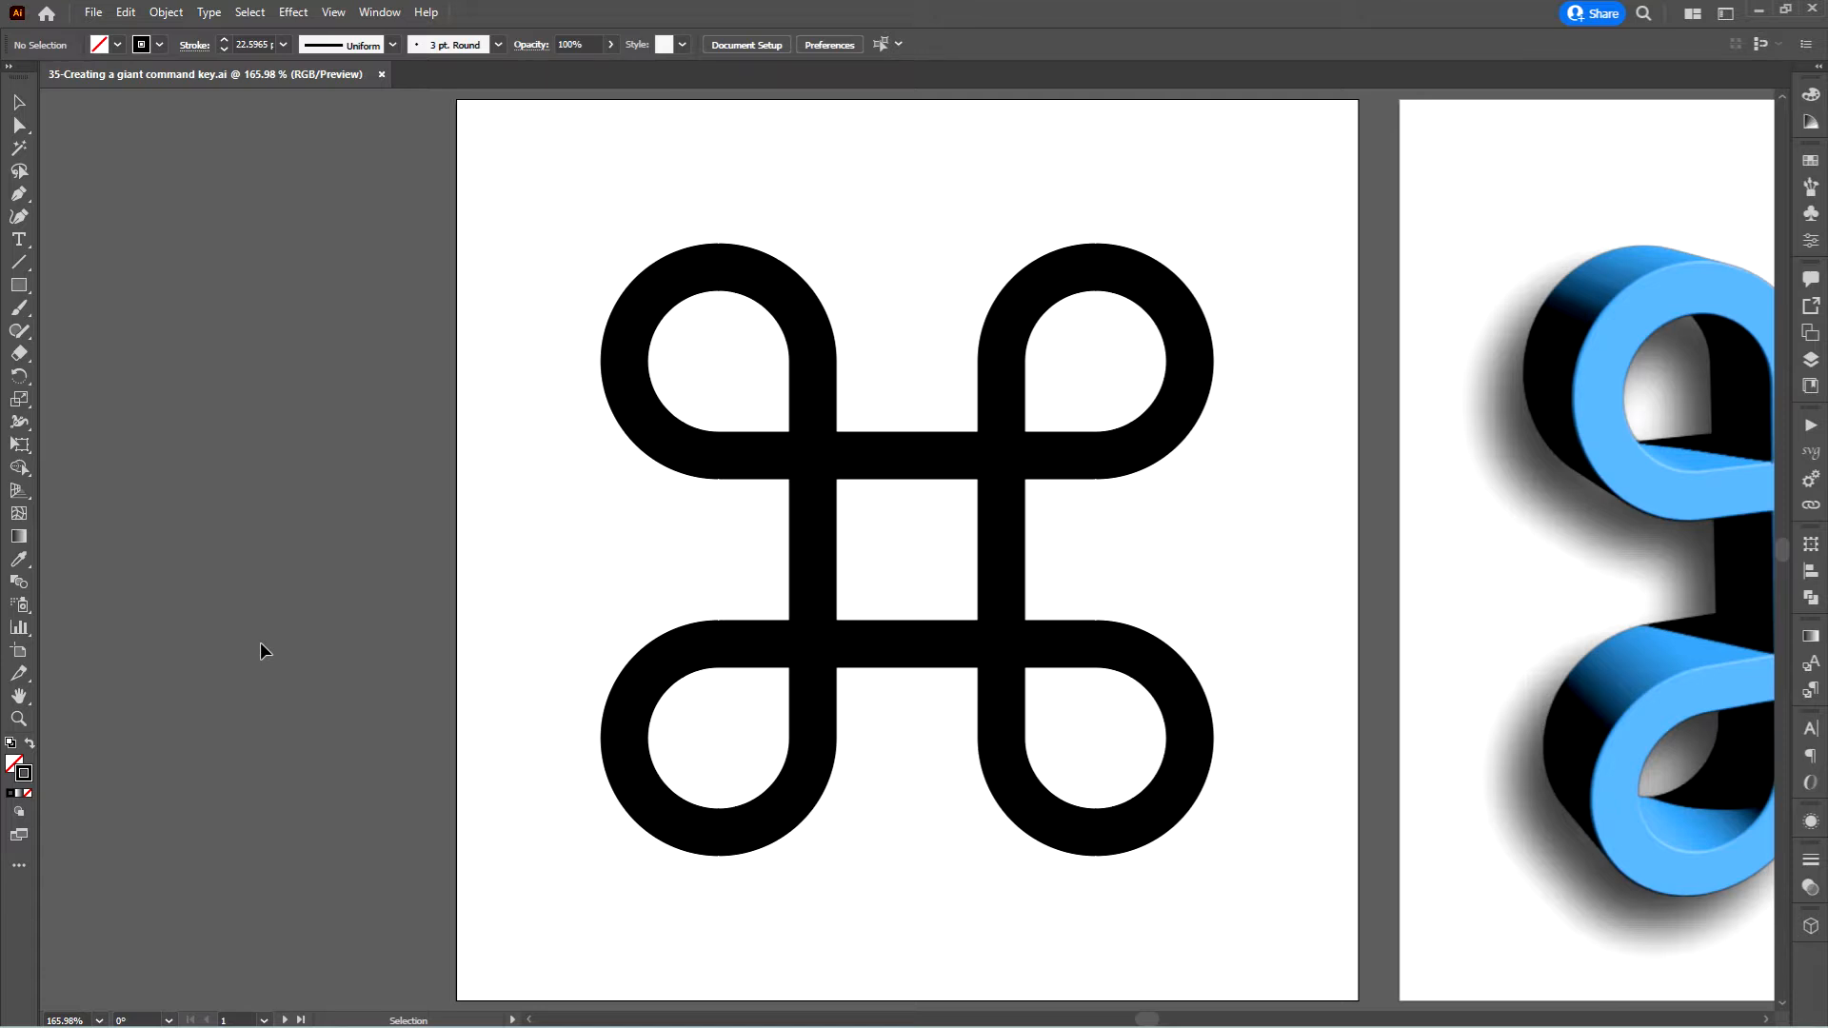
Create a new document 432 px wide and 432 px high
{"action": "left_click", "coordinate": [285, 1020]}
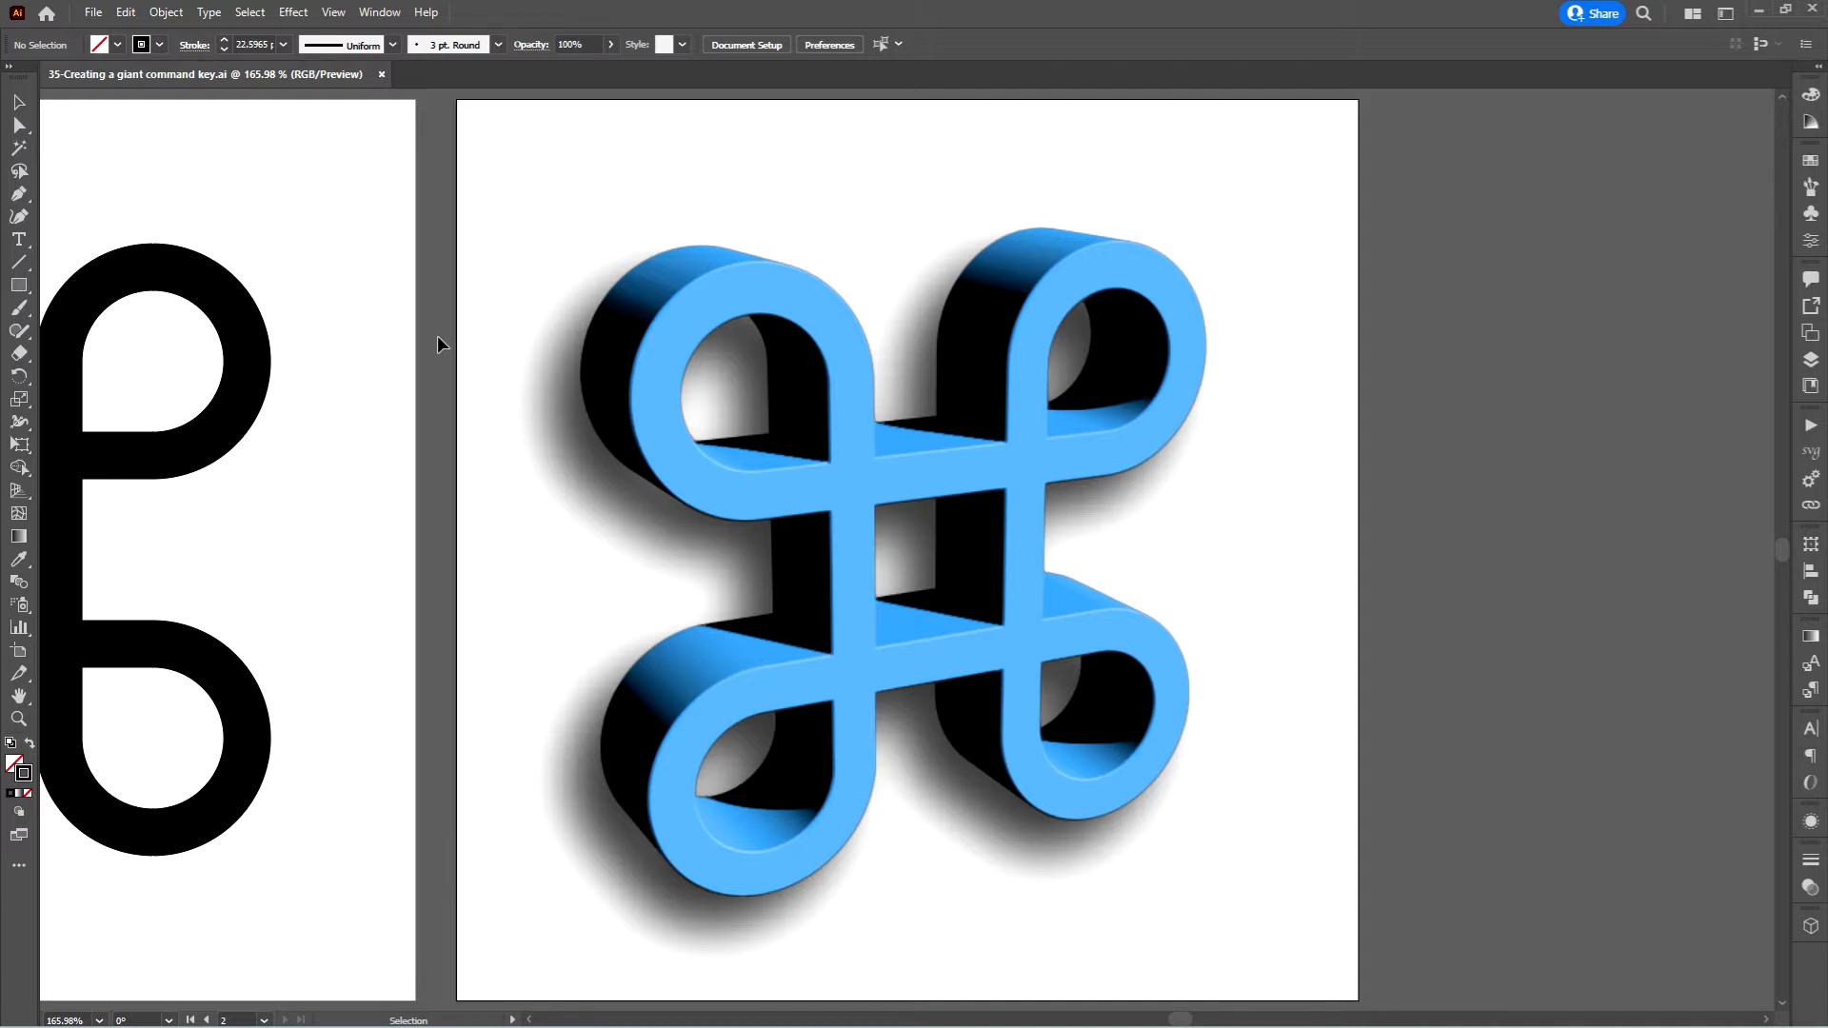
{"action": "left_click", "coordinate": [94, 14]}
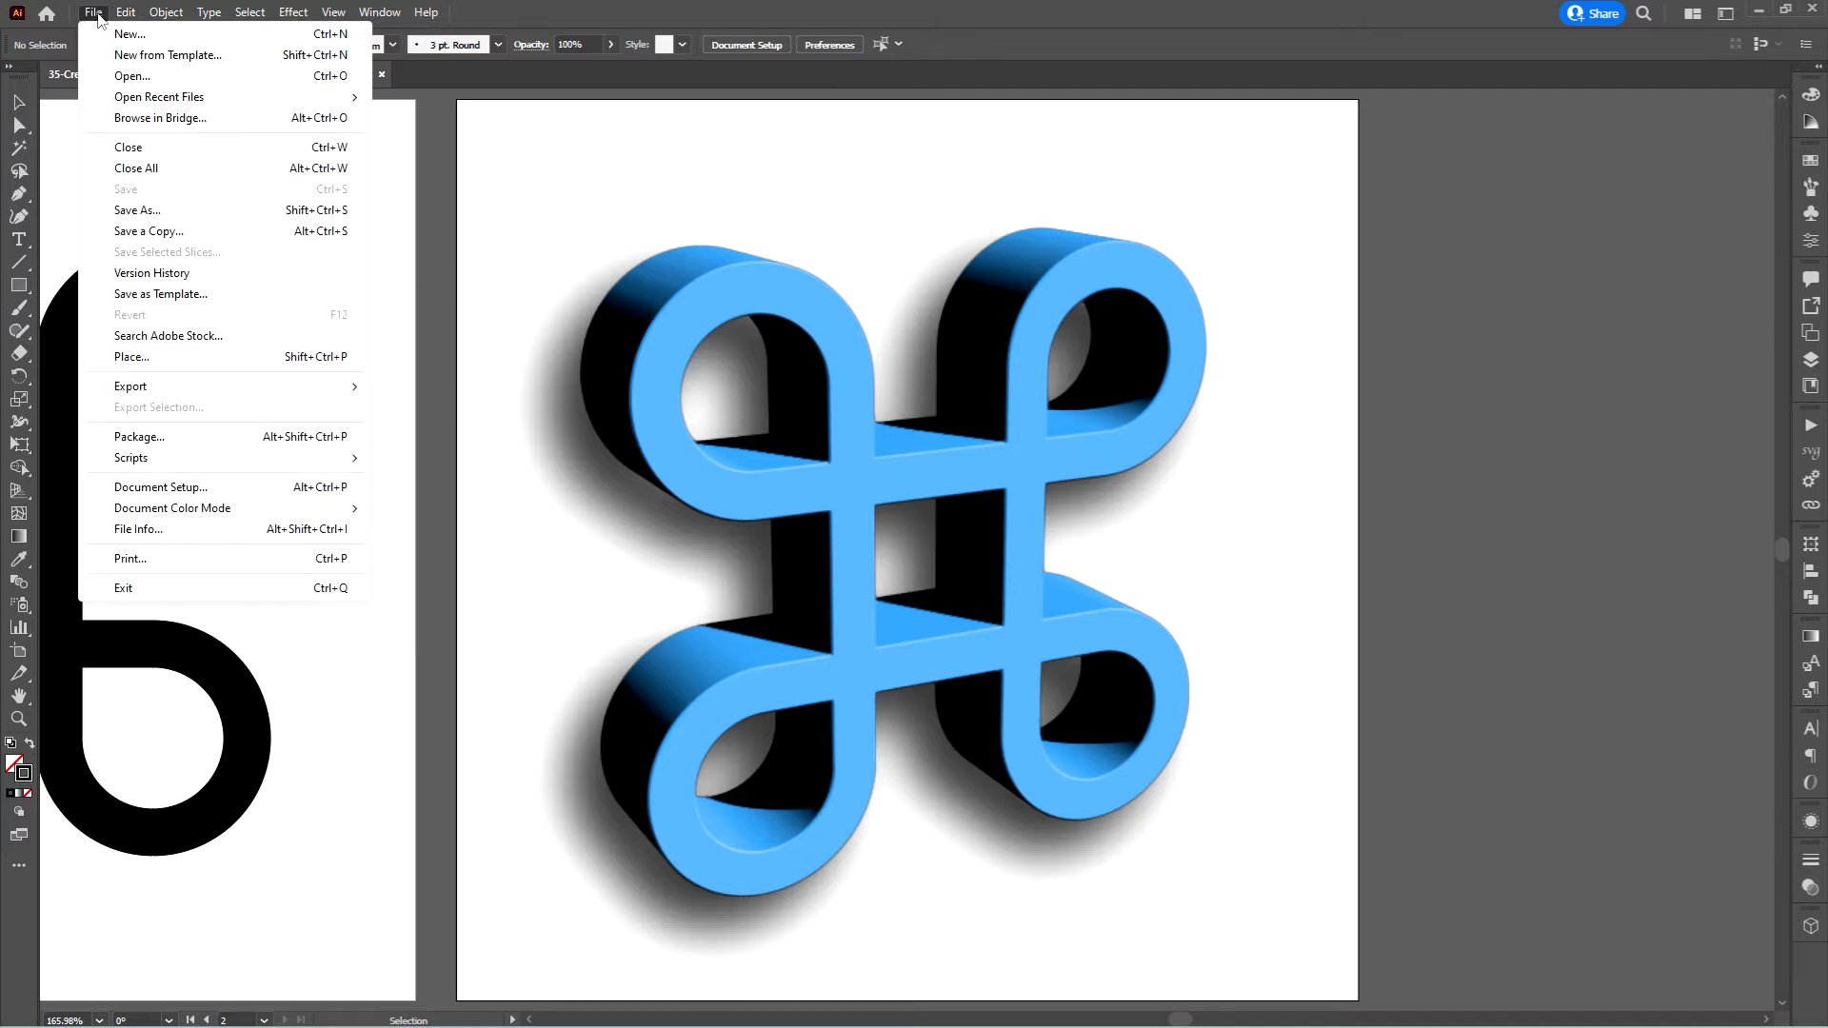
{"action": "left_click", "coordinate": [102, 38]}
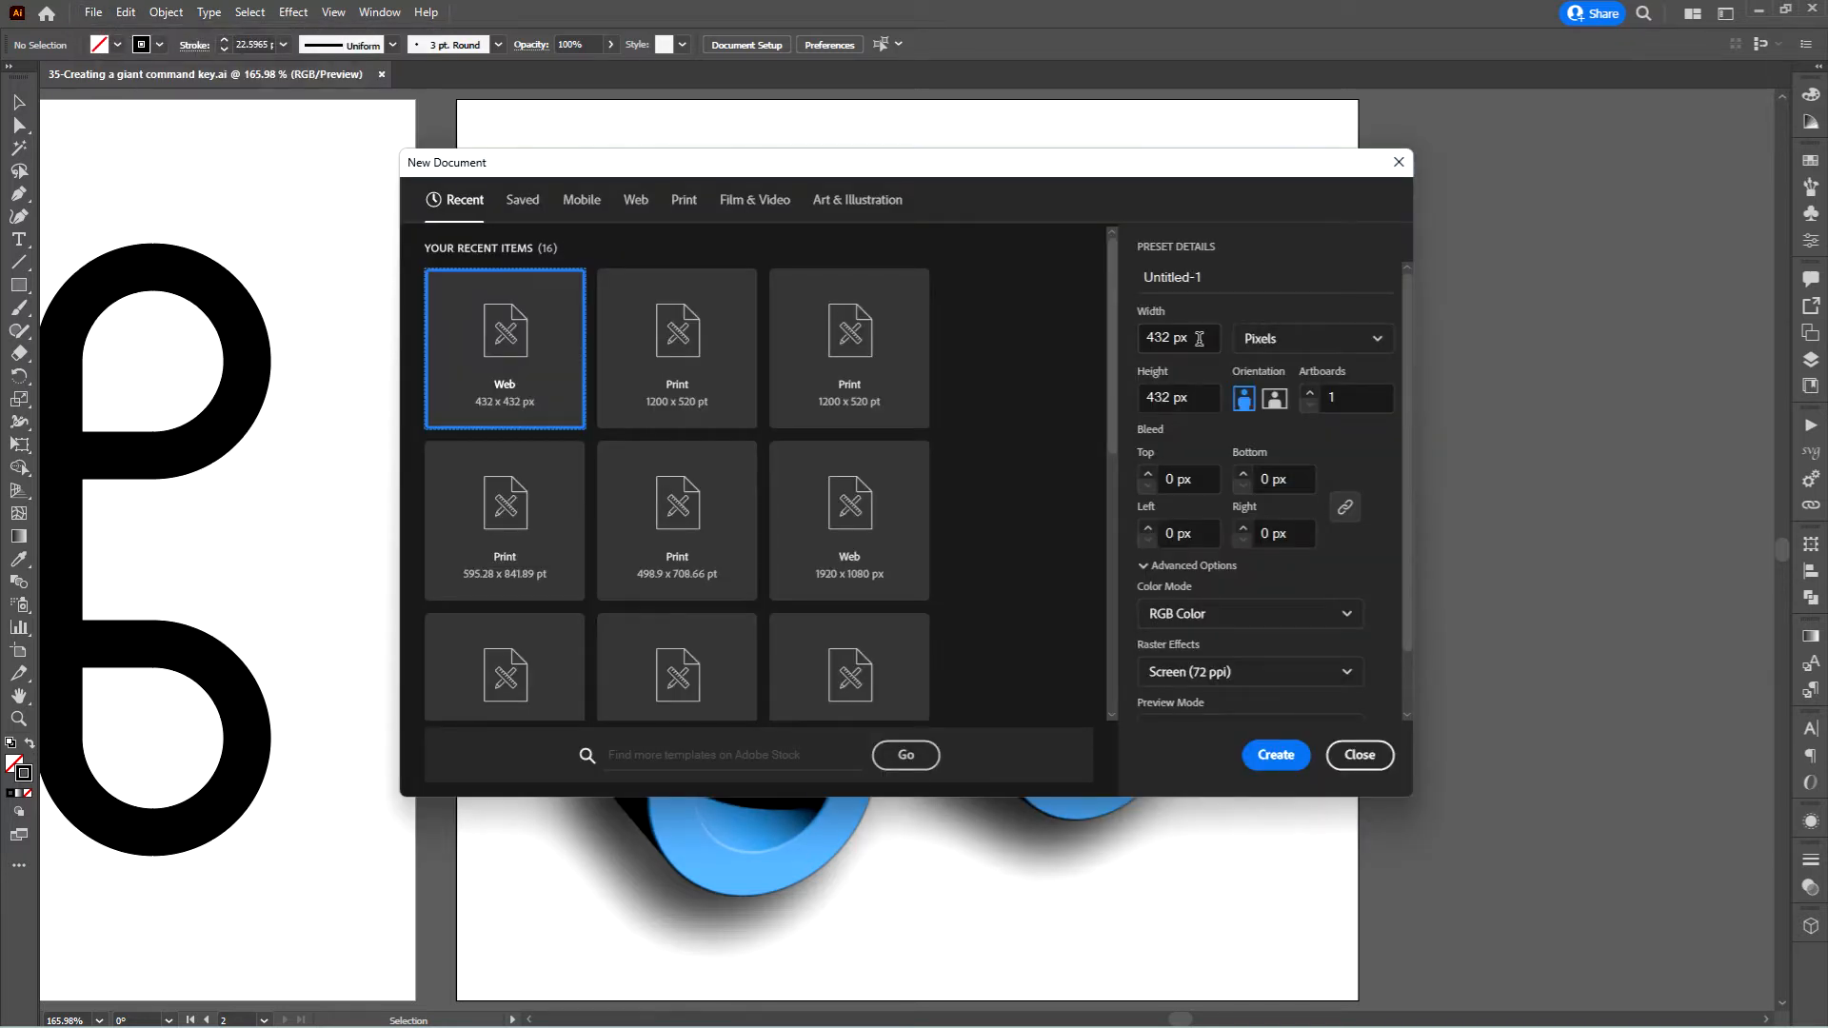
{"action": "left_click_drag", "start_coordinate": [1200, 339], "coordinate": [1039, 284]}
{"action": "type", "text": "432"}
{"action": "key", "text": "Tab"}
{"action": "key", "text": "Tab"}
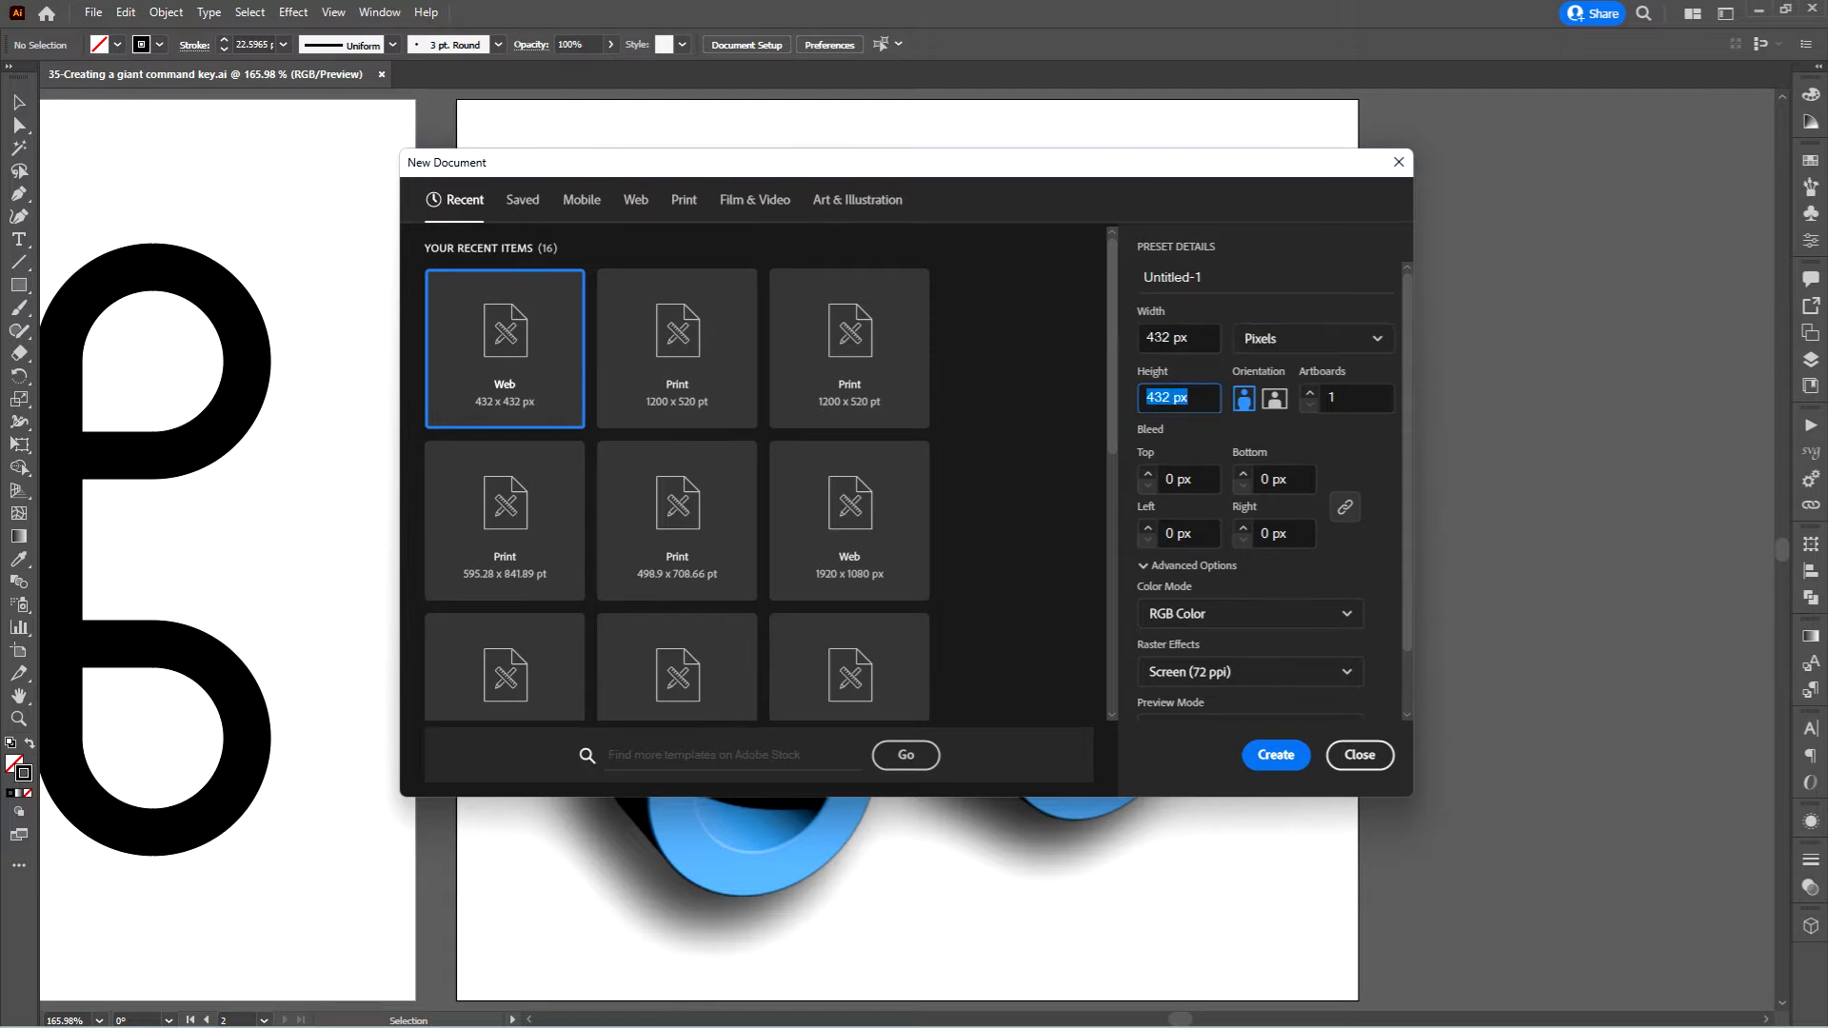
{"action": "type", "text": "6"}
{"action": "key", "text": "Tab"}
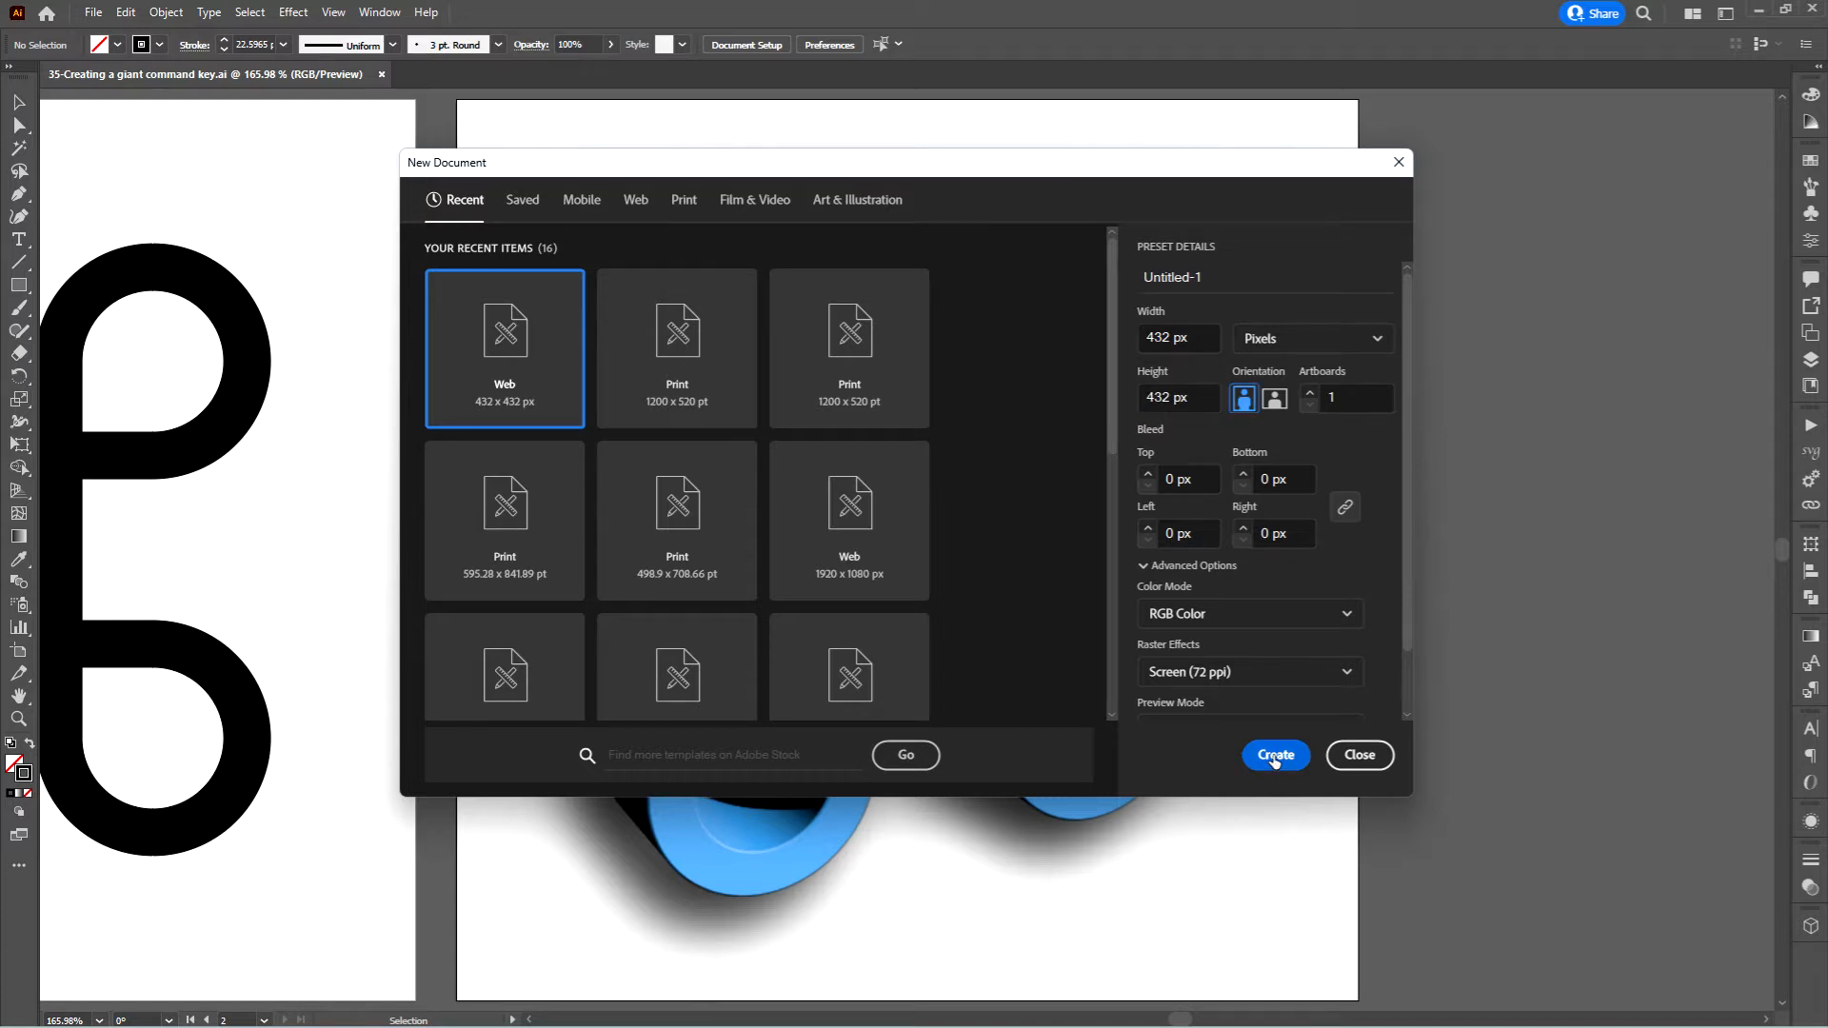
{"action": "left_click", "coordinate": [1274, 756]}
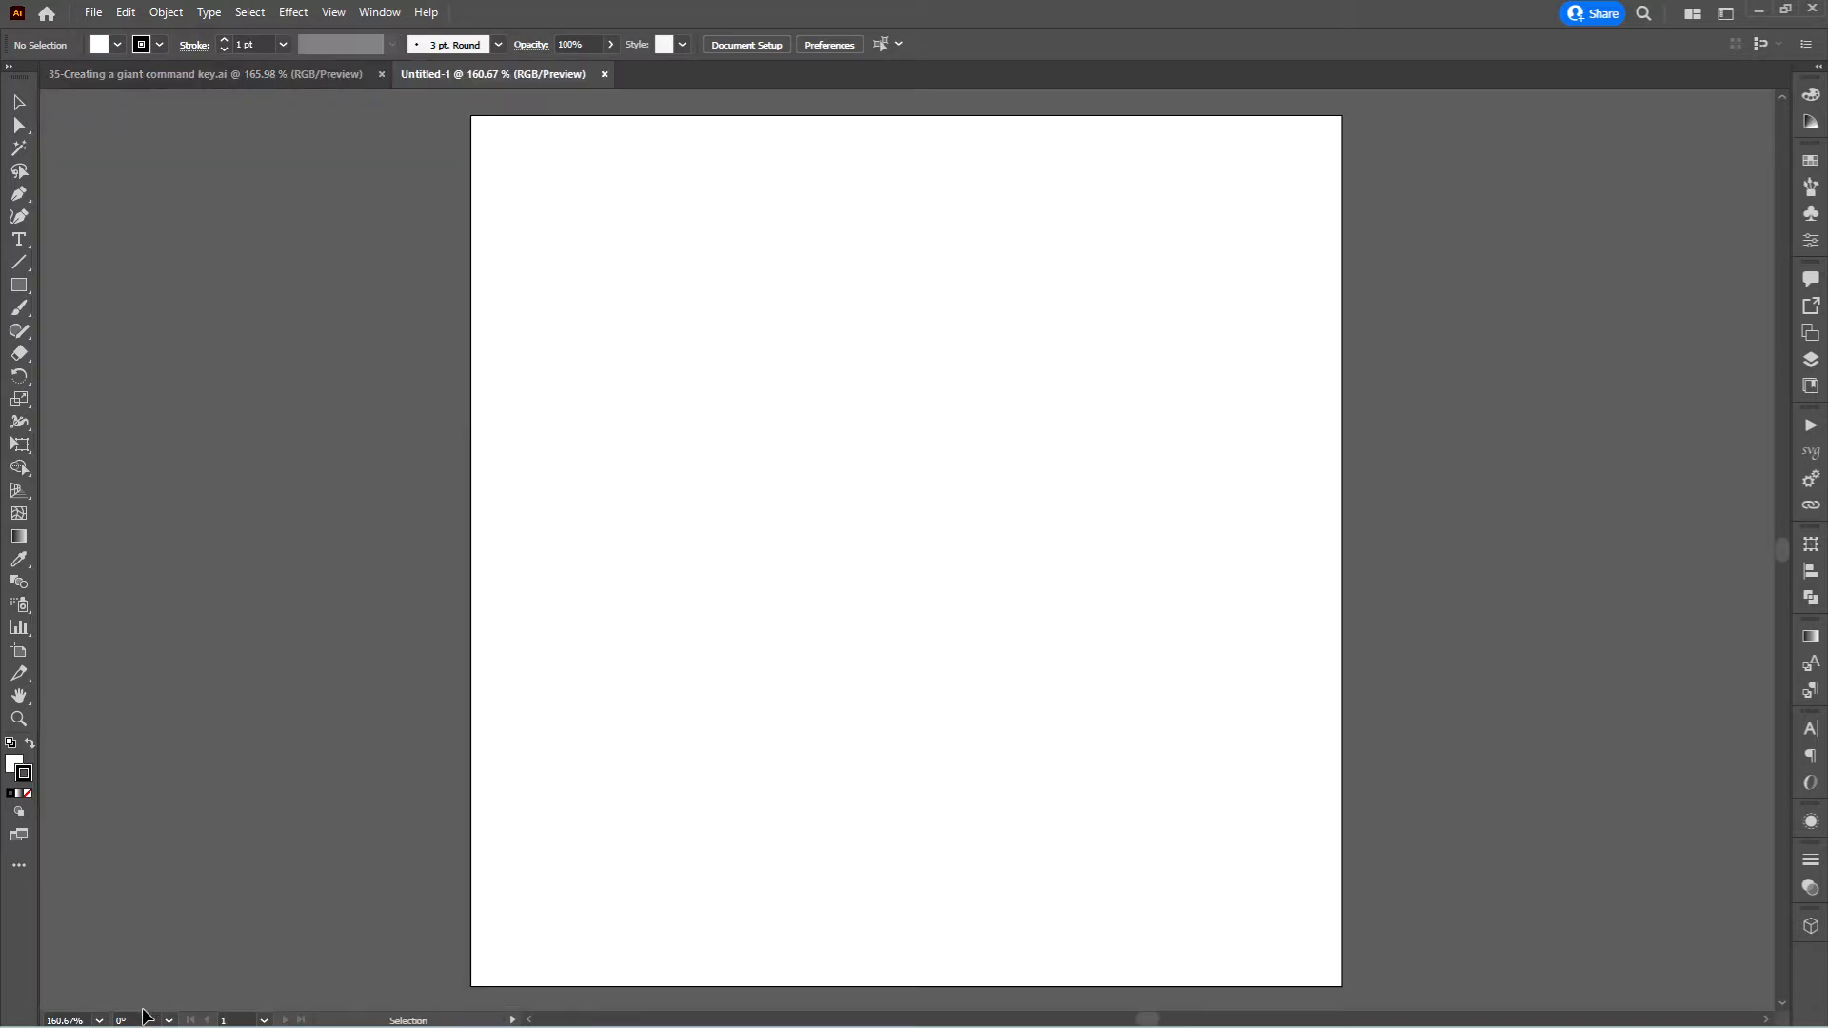
Draw a 40 × 40 px square in the upper-left area of the artboard
{"action": "left_click", "coordinate": [72, 1019]}
{"action": "type", "text": "400"}
{"action": "key", "text": "Return"}
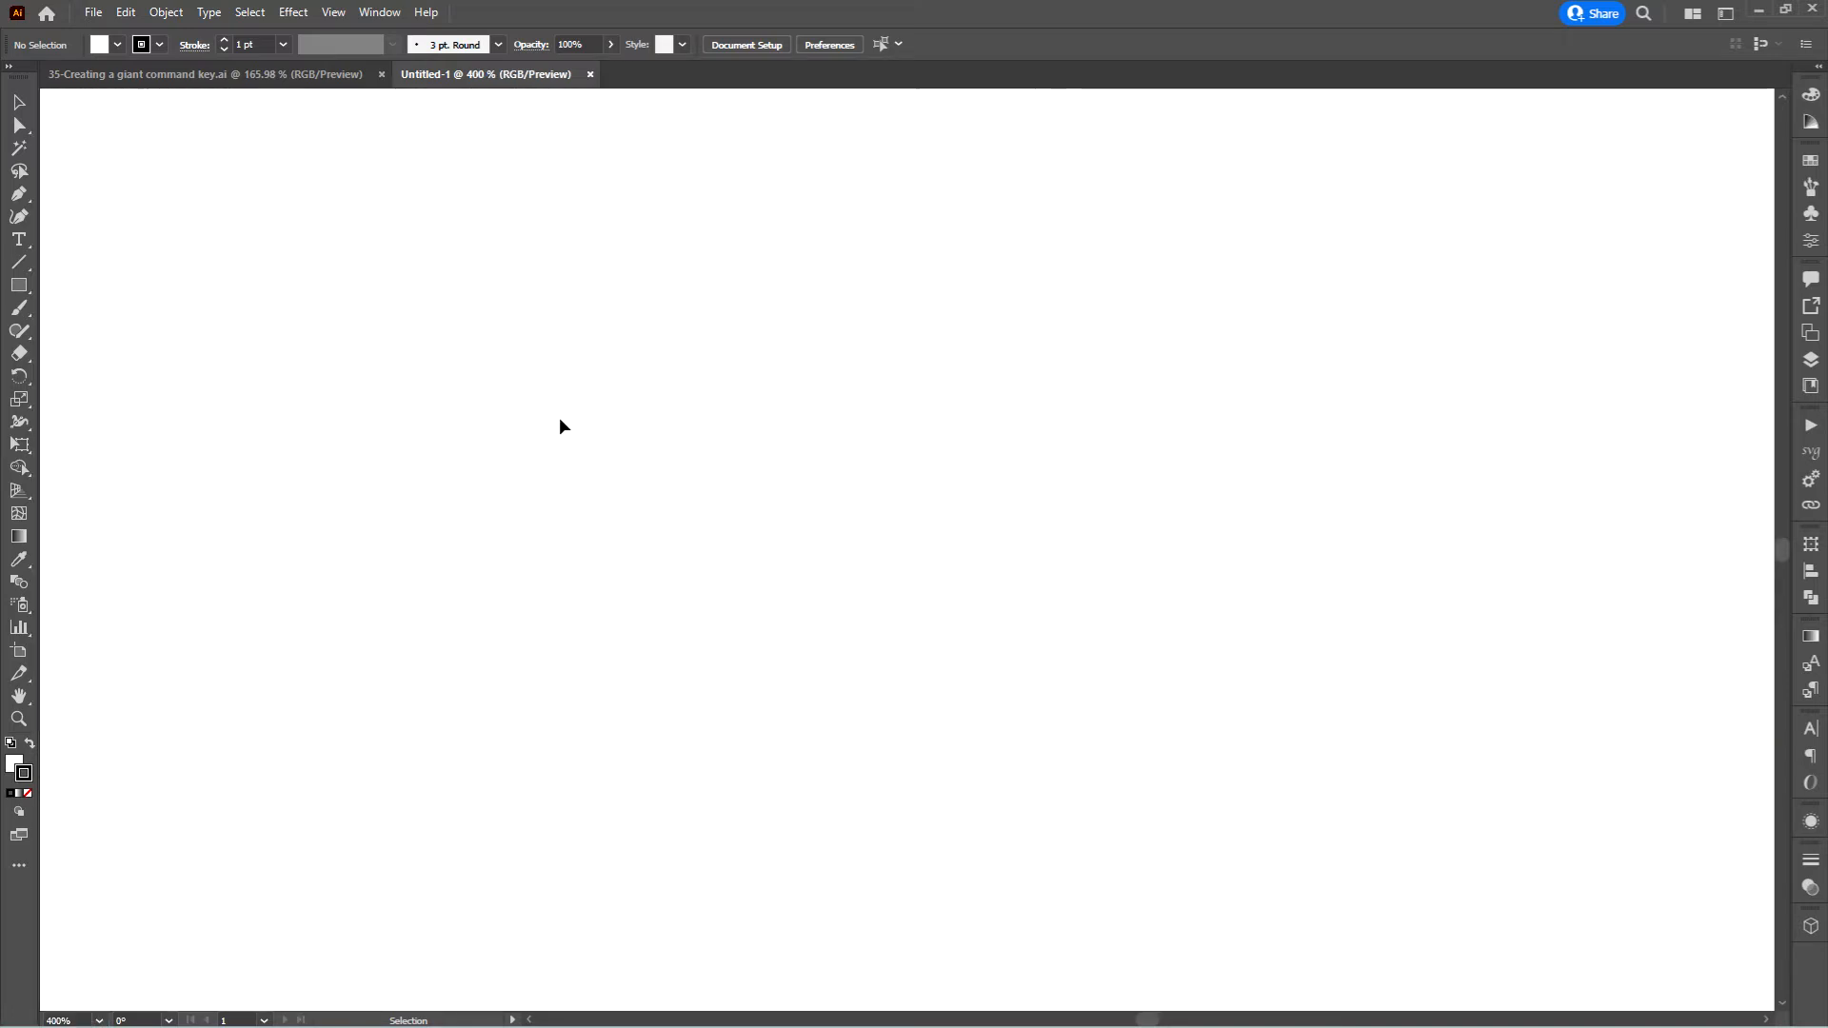
{"action": "key", "text": "space"}
{"action": "mouse_move", "coordinate": [505, 353]}
{"action": "left_mouse_down"}
{"action": "mouse_move", "coordinate": [510, 386]}
{"action": "mouse_move", "coordinate": [485, 334]}
{"action": "left_mouse_up"}
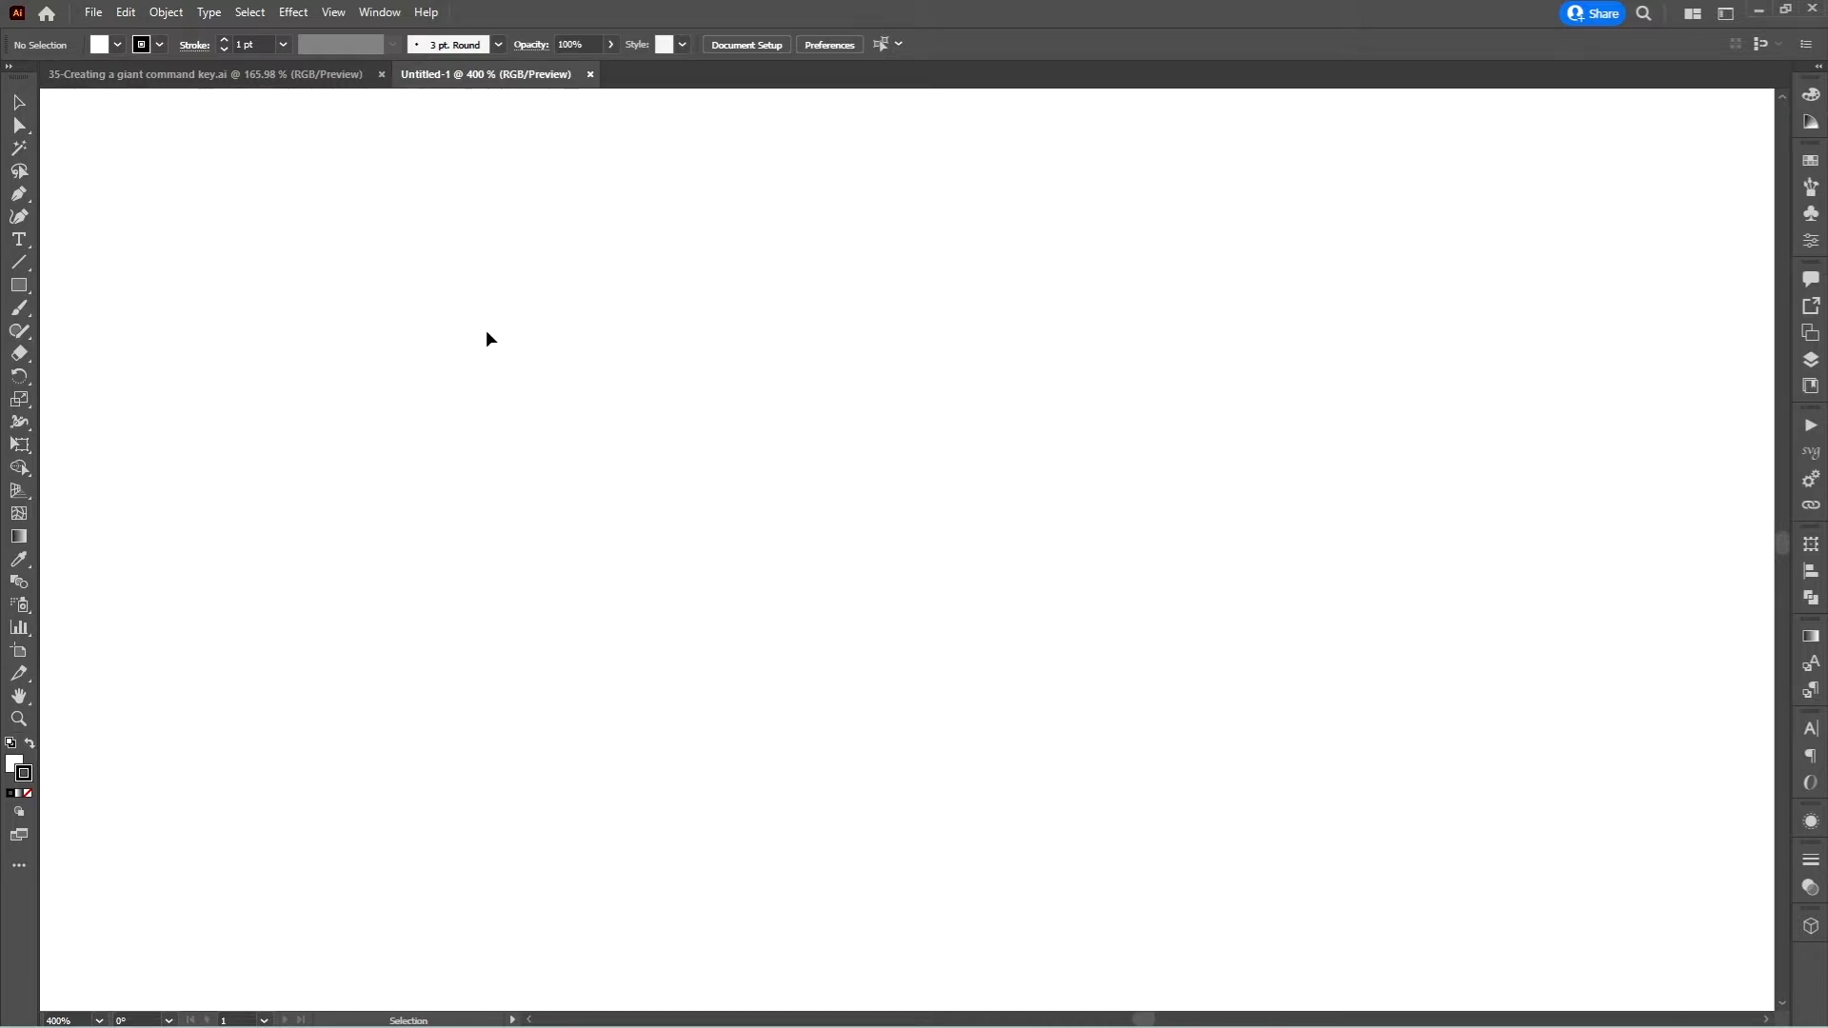
{"action": "left_click", "coordinate": [19, 284]}
{"action": "left_click", "coordinate": [473, 345]}
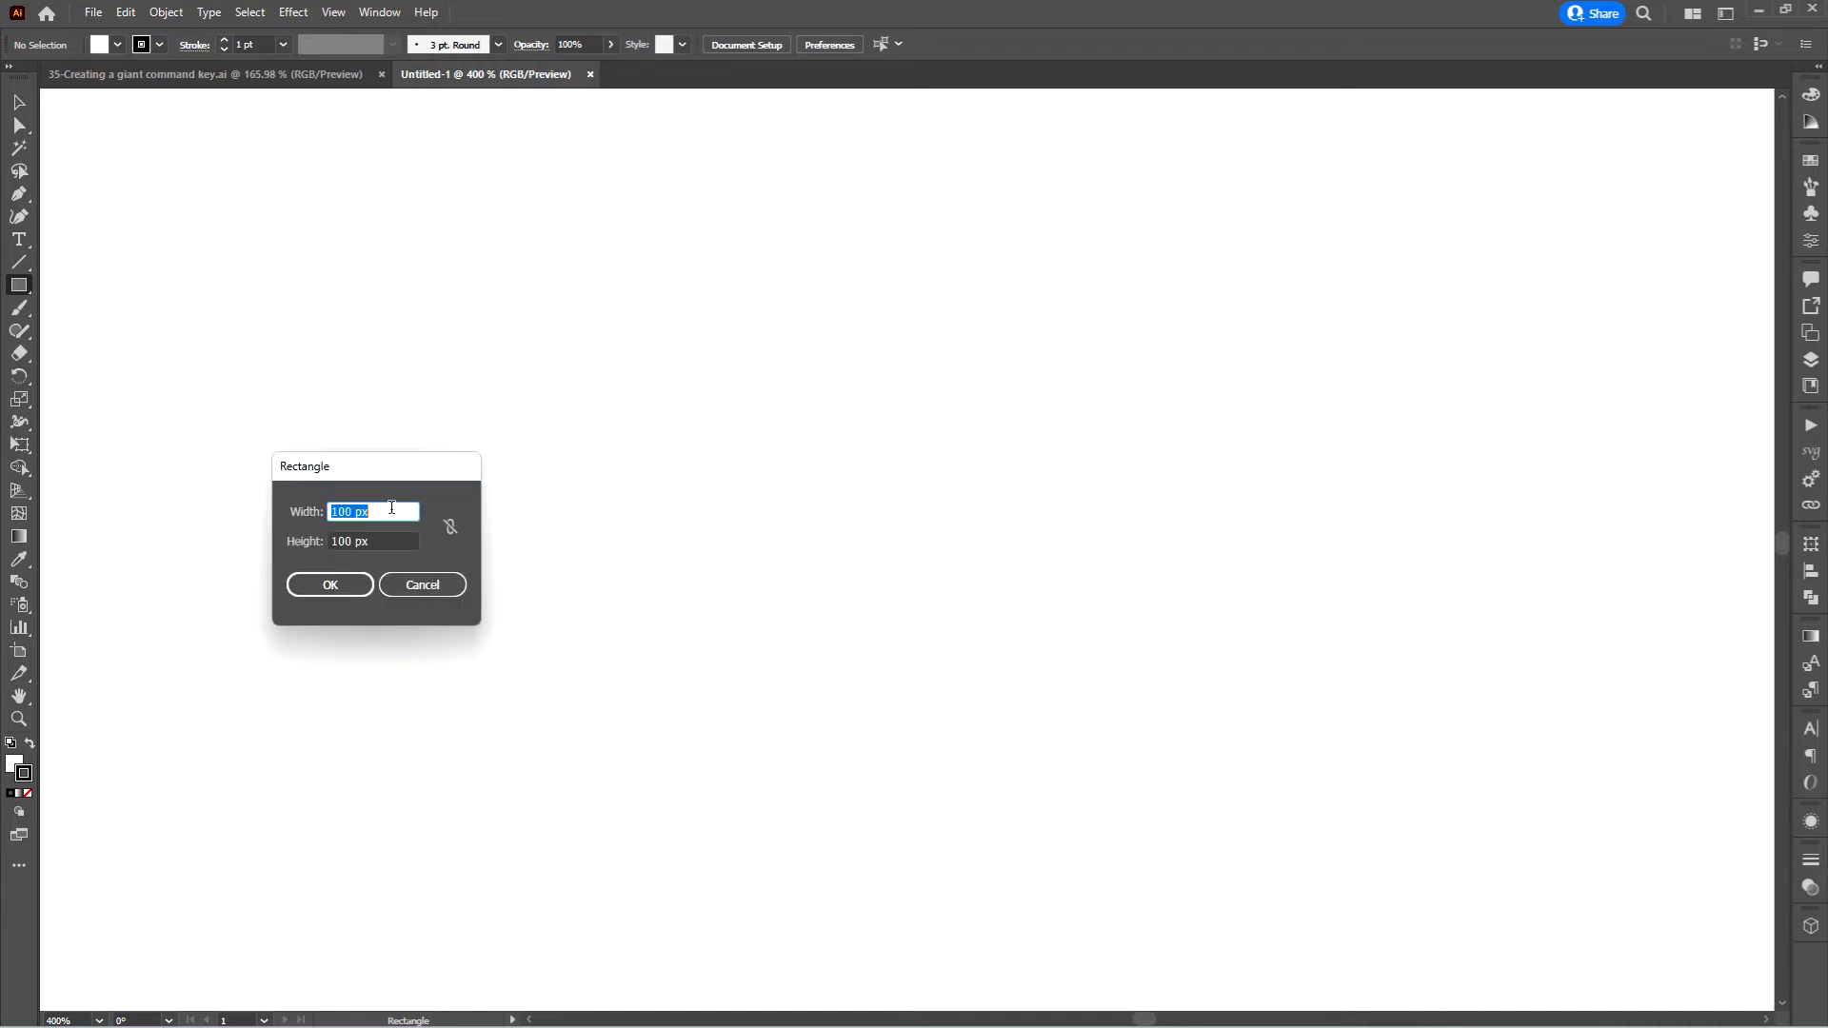
{"action": "type", "text": "40"}
{"action": "left_click", "coordinate": [380, 539]}
{"action": "type", "text": "4"}
{"action": "key", "text": "Return"}
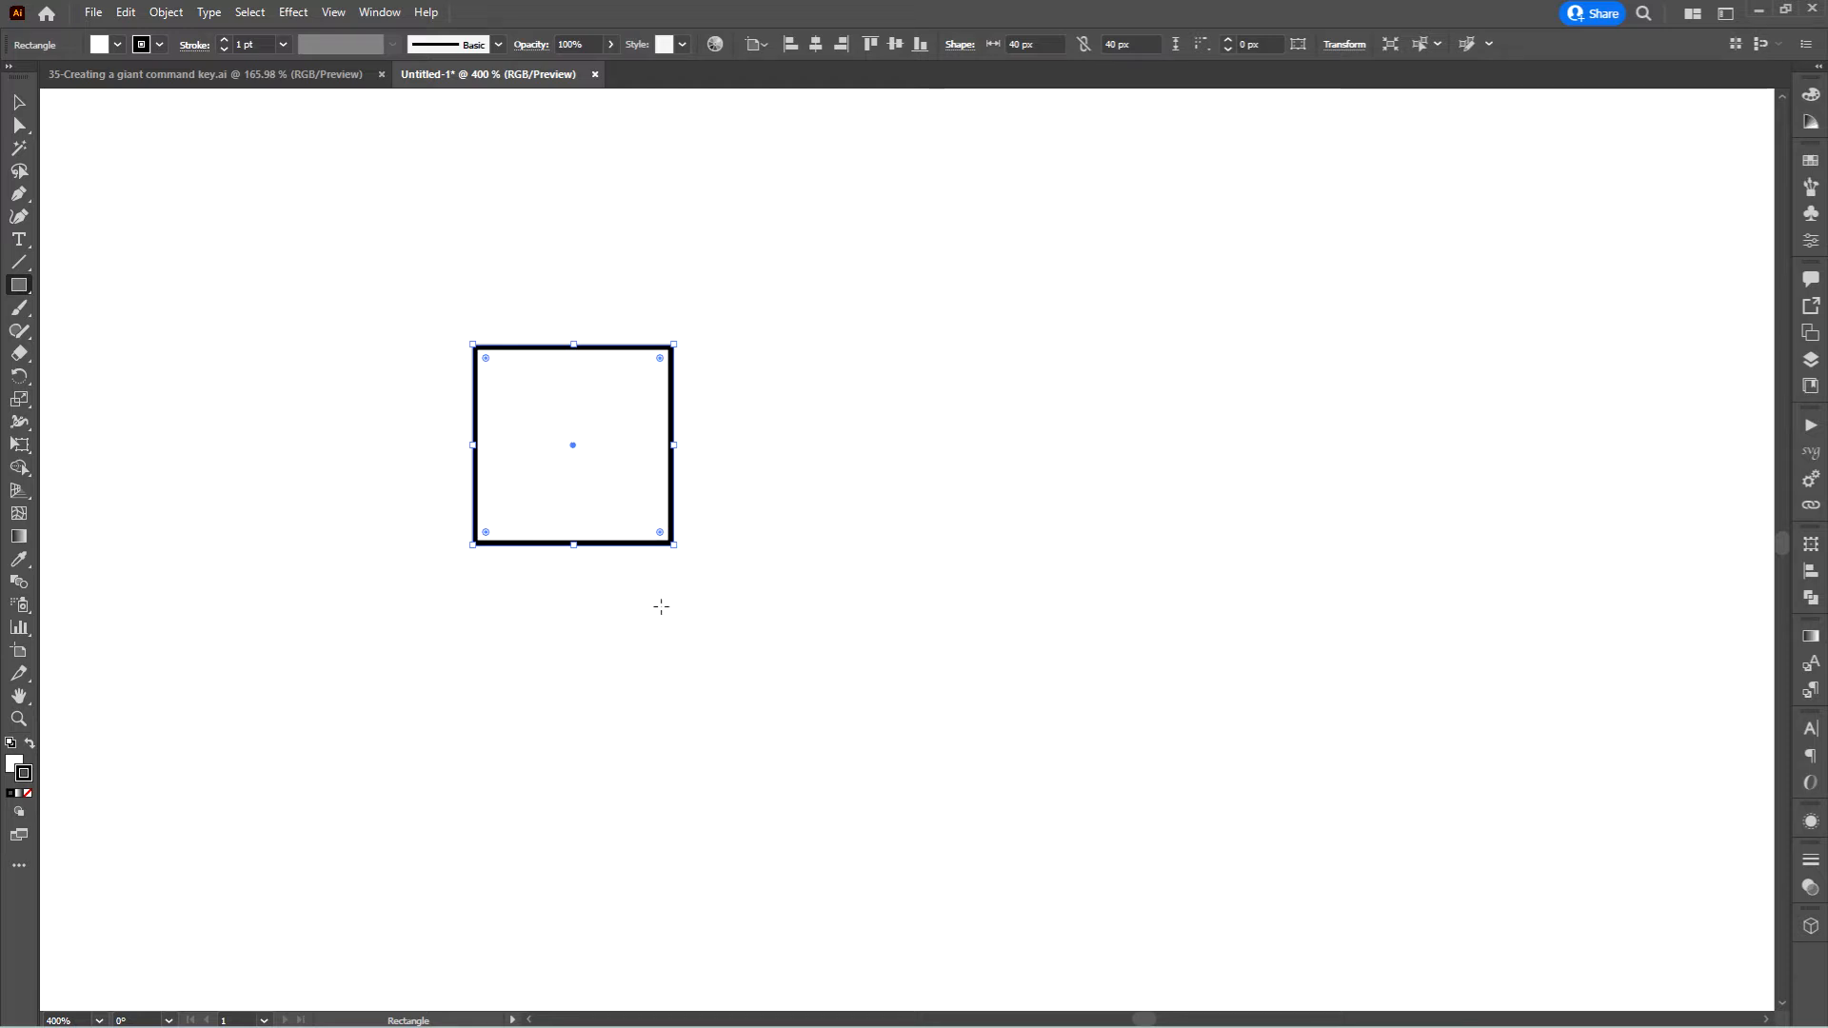
Hide the bounding box and duplicate the square twice to the right, forming a row of three adjoining squares
{"action": "left_click", "coordinate": [333, 12]}
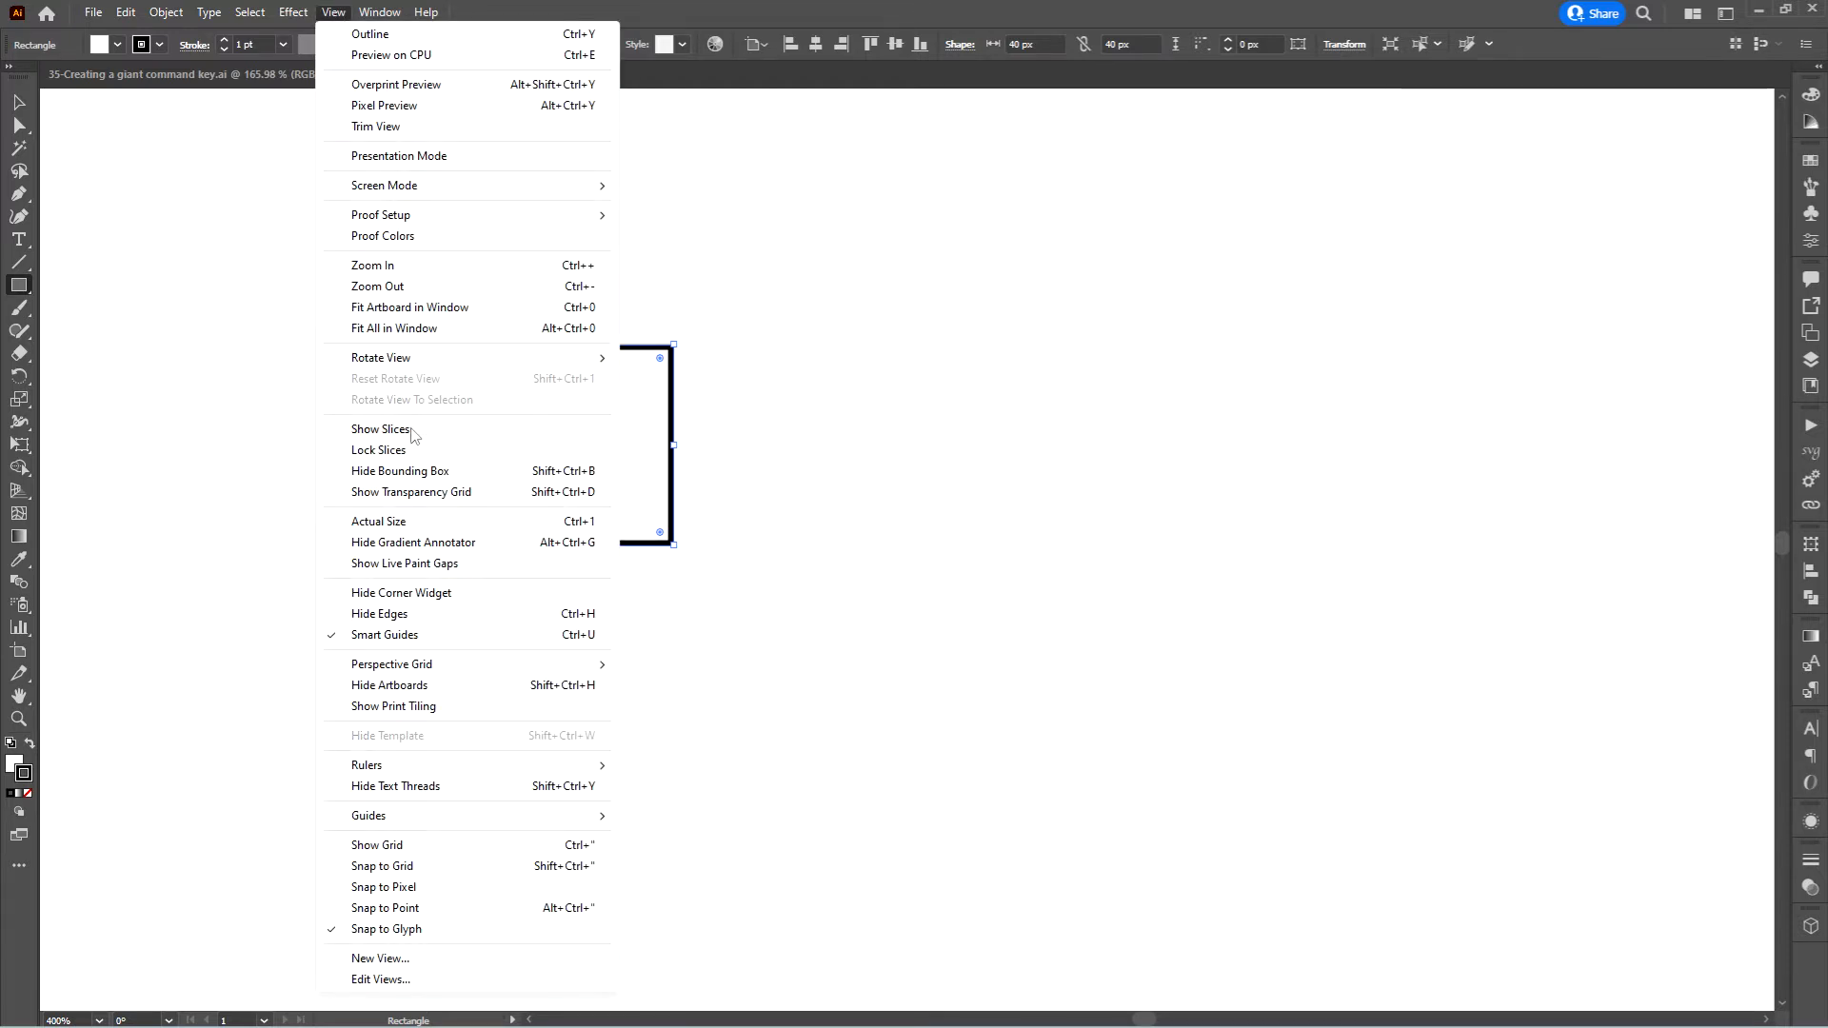
{"action": "left_click", "coordinate": [428, 473]}
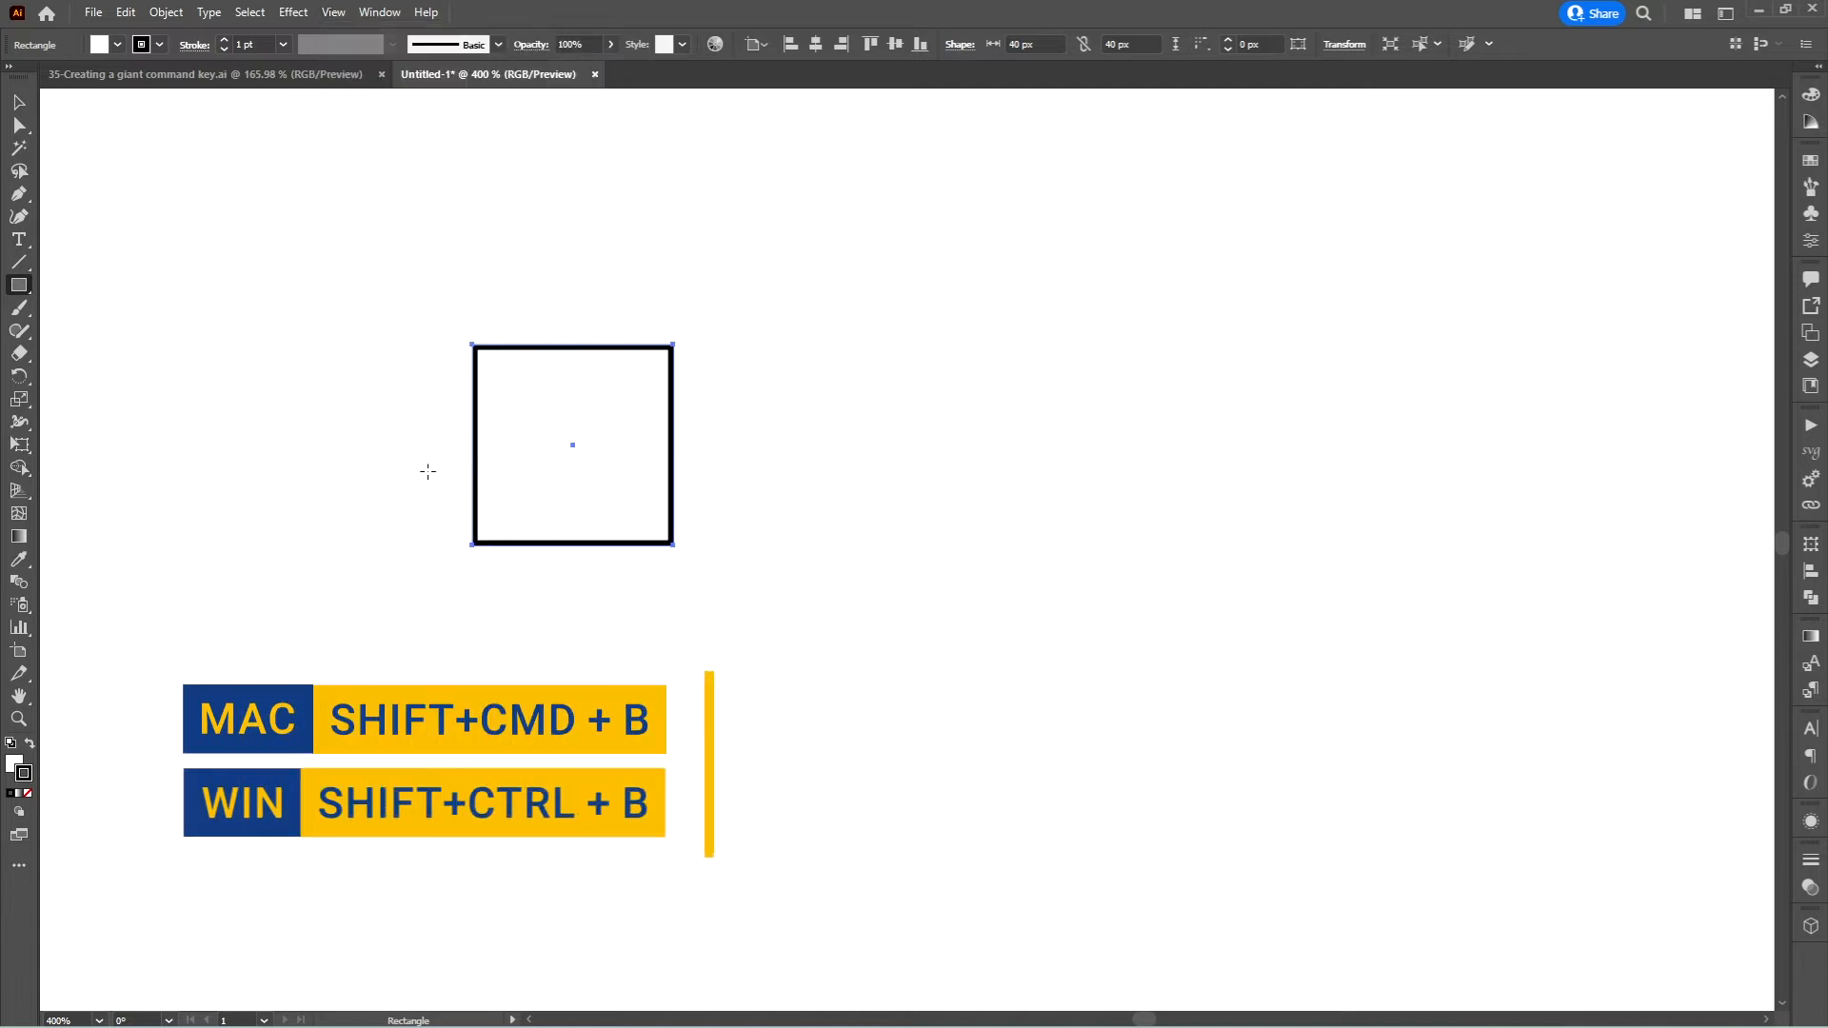
{"action": "key", "text": "v"}
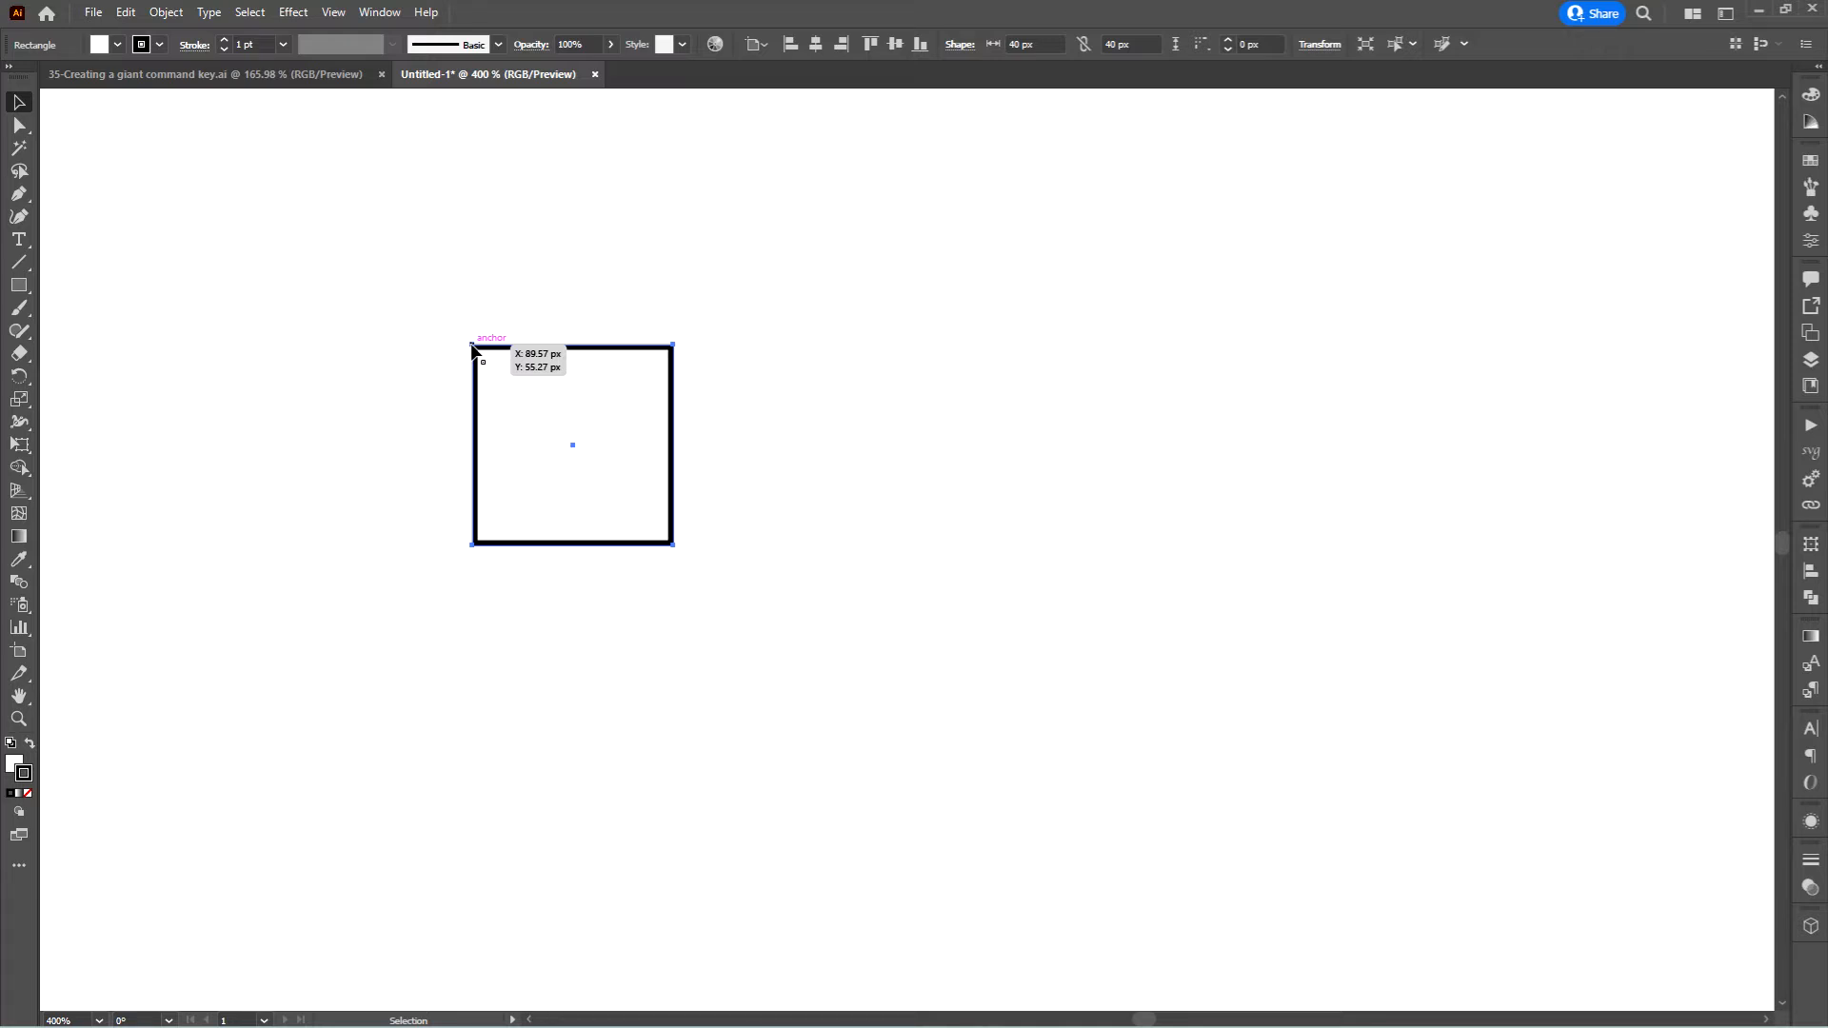
{"action": "key", "text": "shift"}
{"action": "left_click_drag", "start_coordinate": [473, 347], "coordinate": [668, 354]}
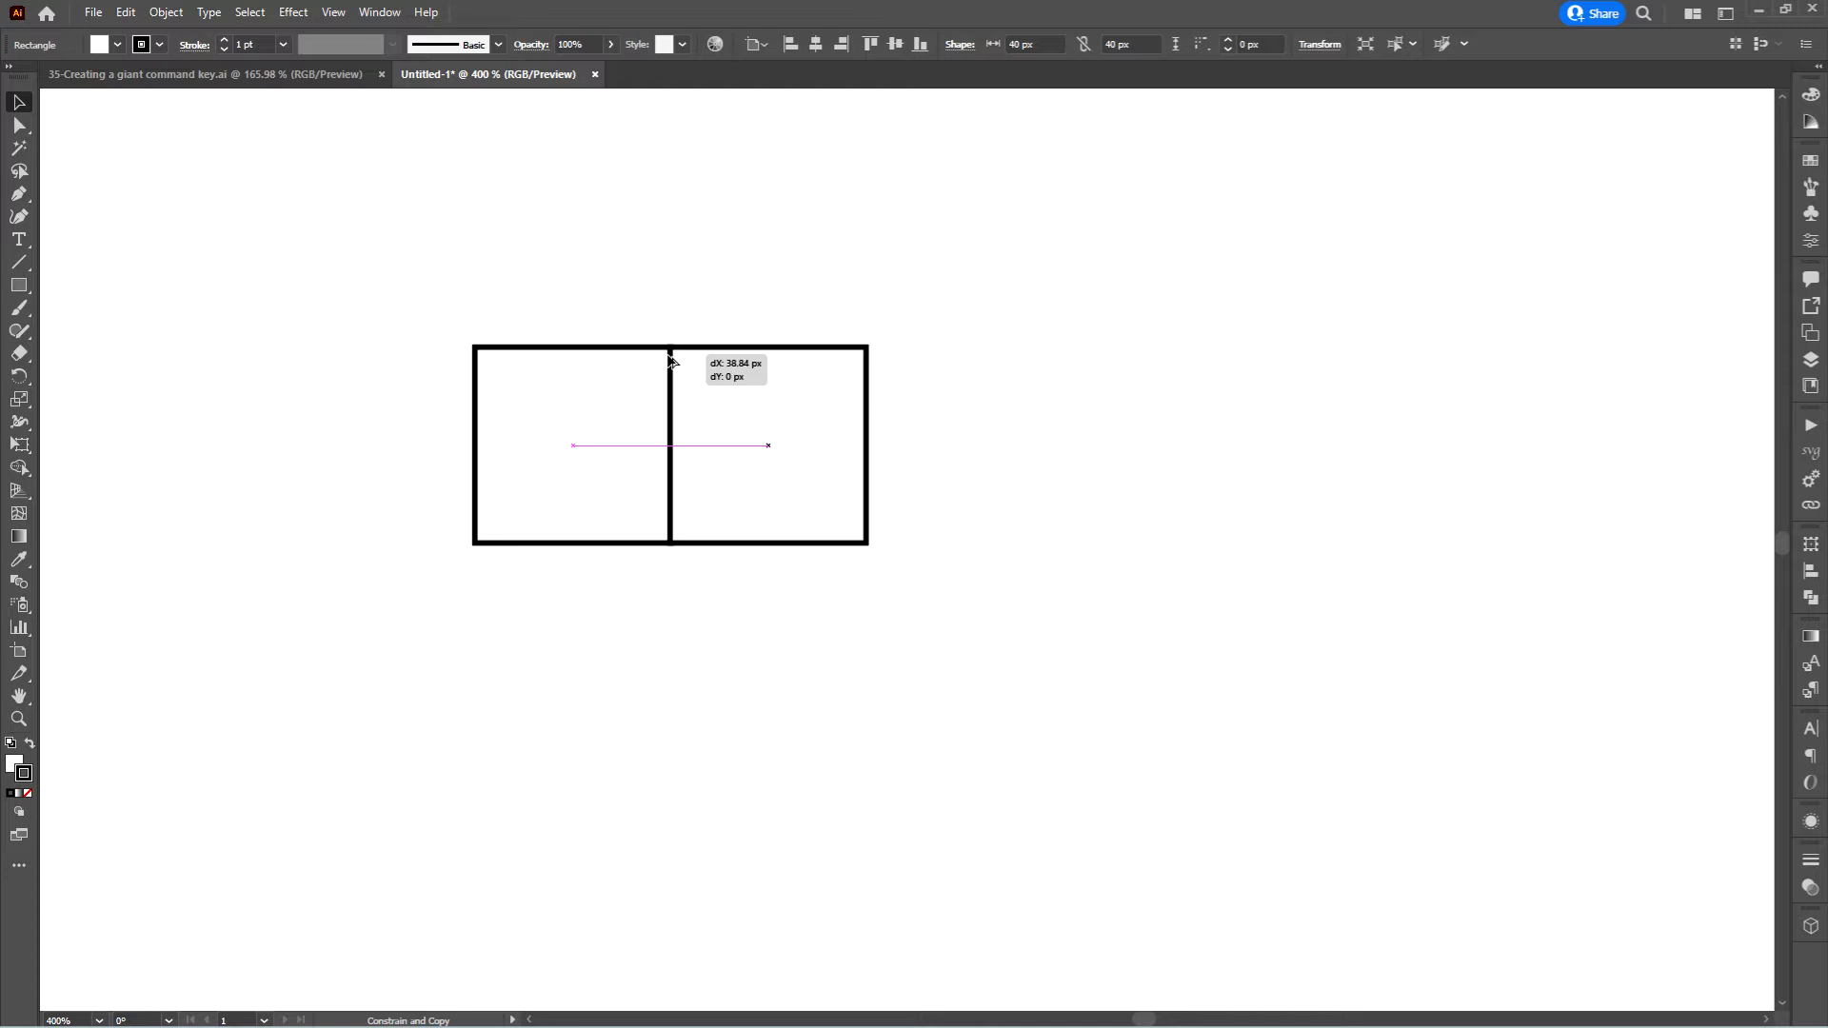
{"action": "left_click_drag", "start_coordinate": [668, 354], "coordinate": [669, 355]}
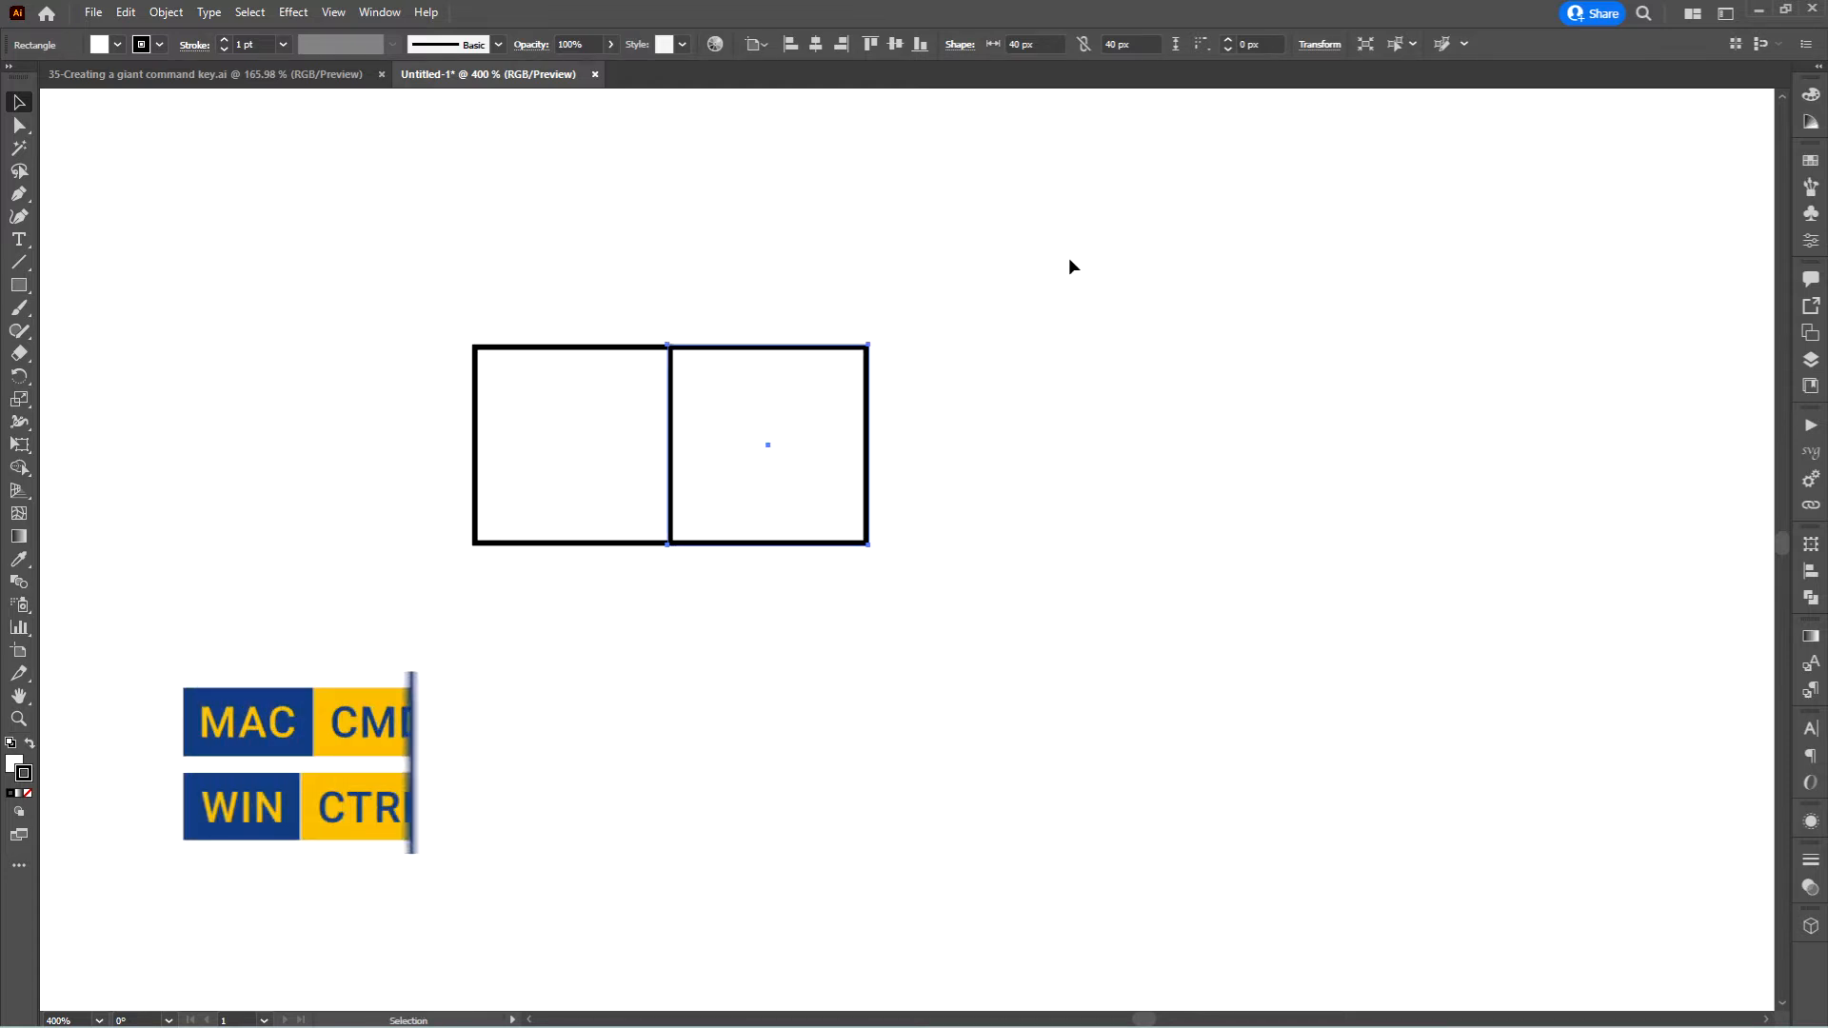
{"action": "key", "text": "ctrl+d"}
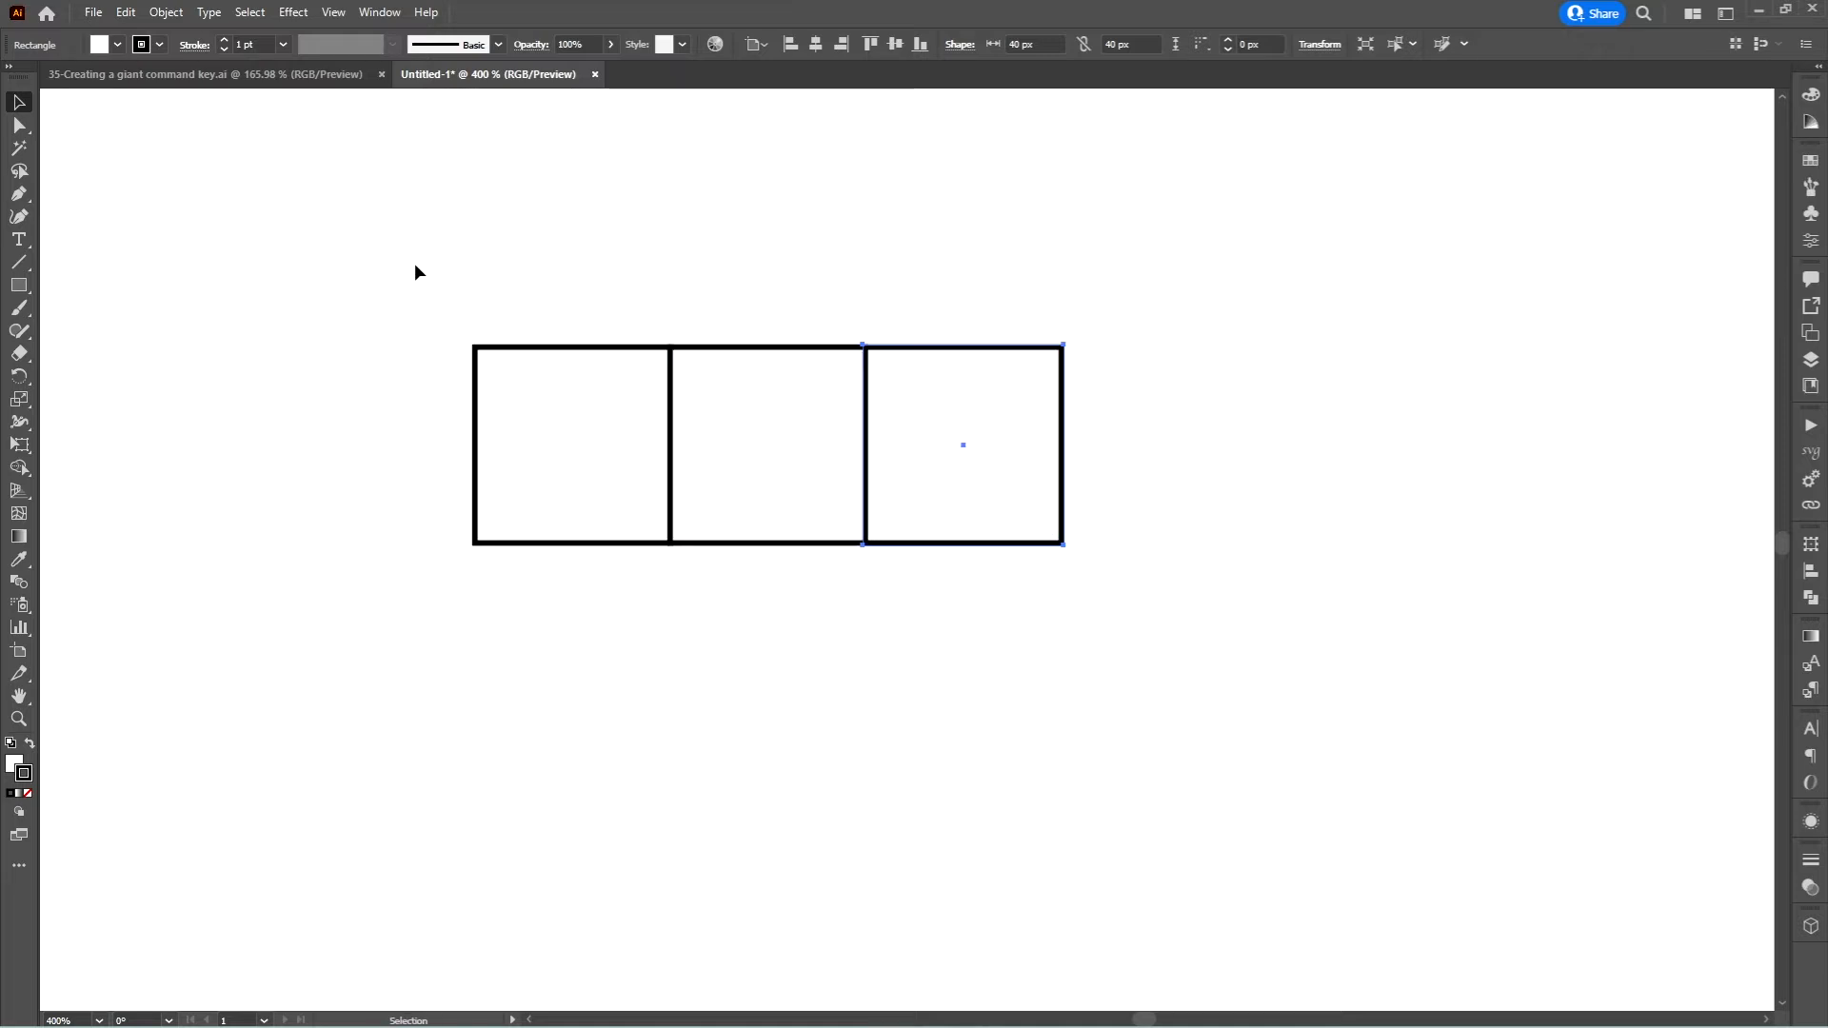
Duplicate the row of three squares twice downward to form an adjoining 3 × 3 grid
{"action": "left_click_drag", "start_coordinate": [399, 284], "coordinate": [1215, 438]}
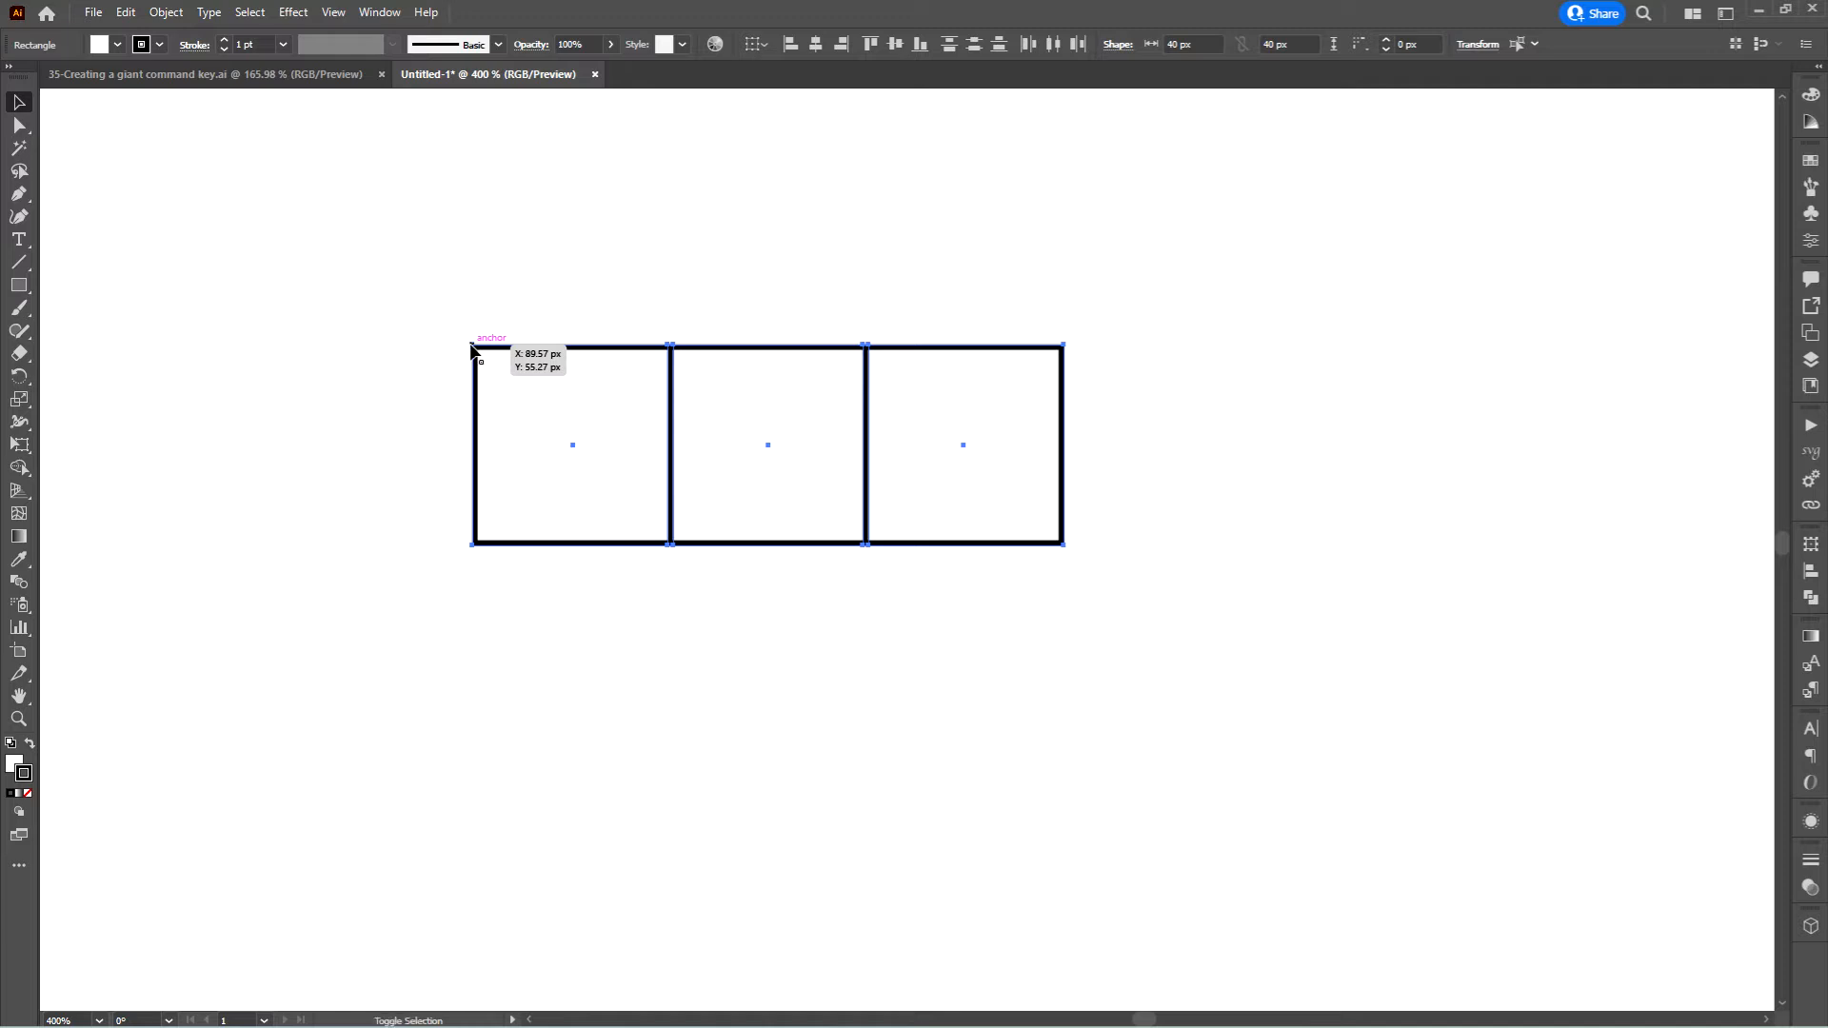
{"action": "left_click_drag", "start_coordinate": [473, 348], "coordinate": [478, 542]}
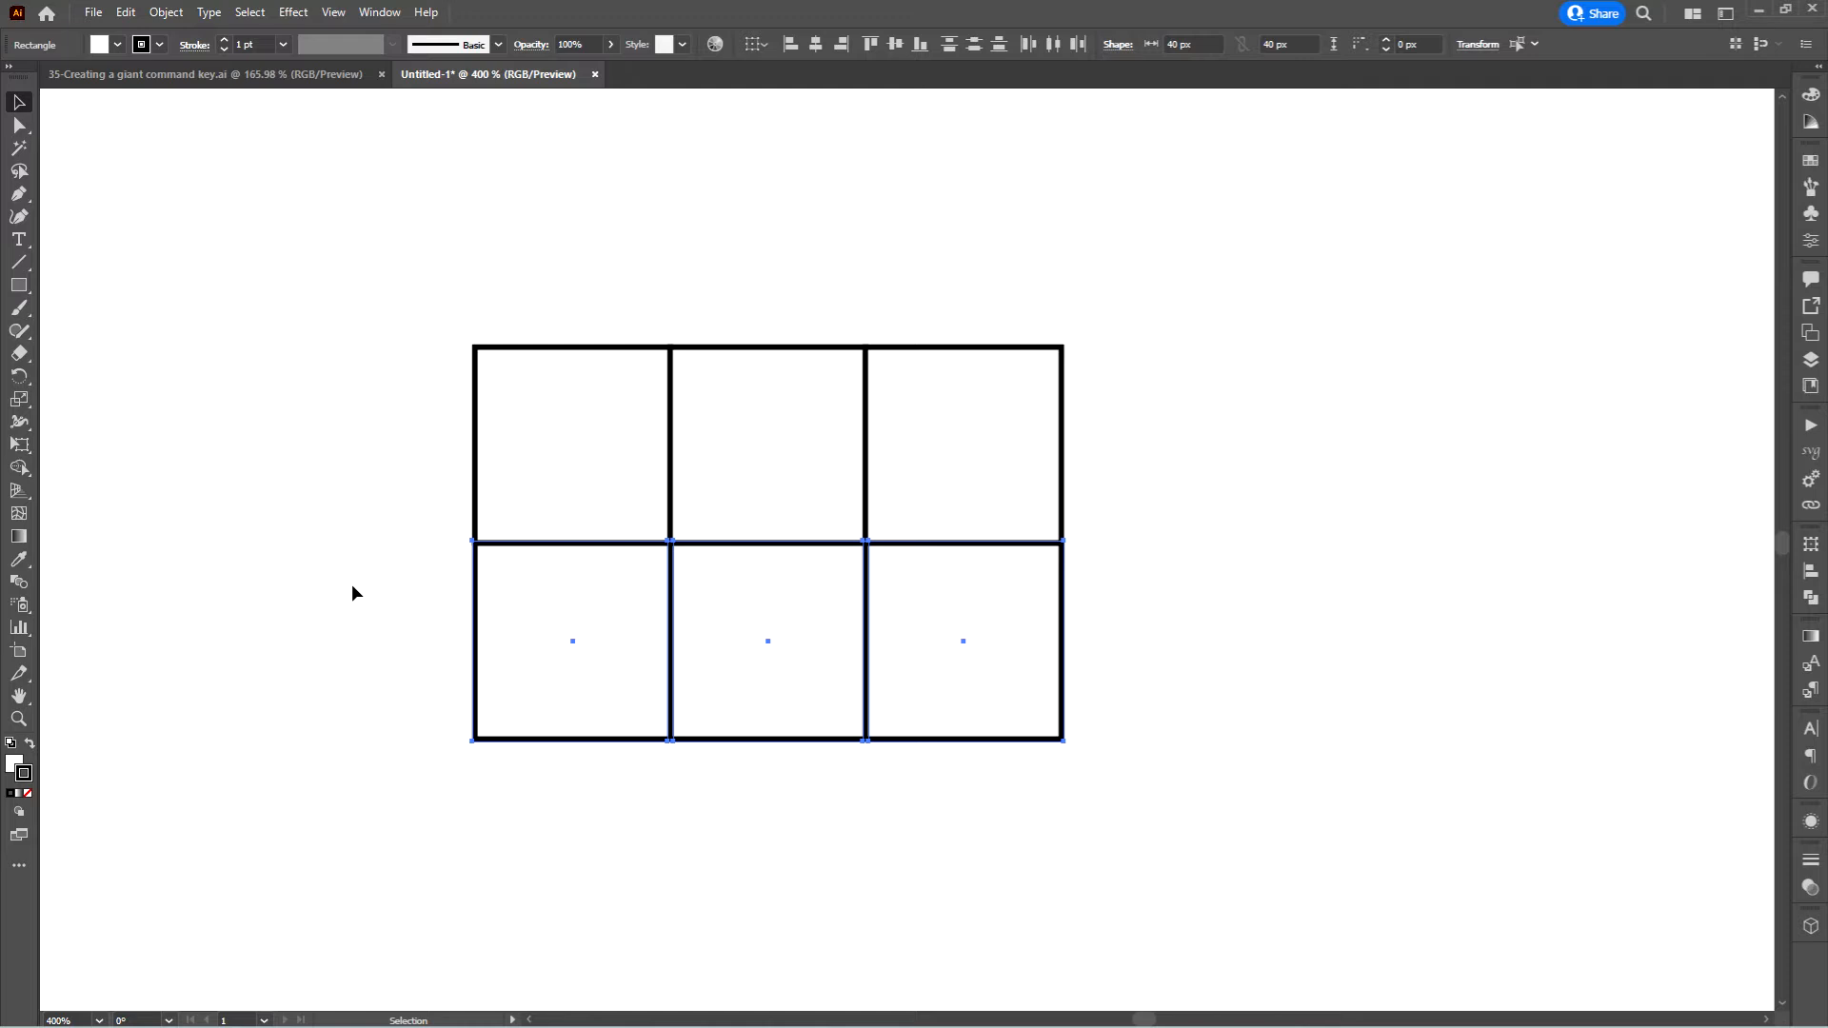
{"action": "key", "text": "ctrl+d"}
{"action": "left_click", "coordinate": [739, 270]}
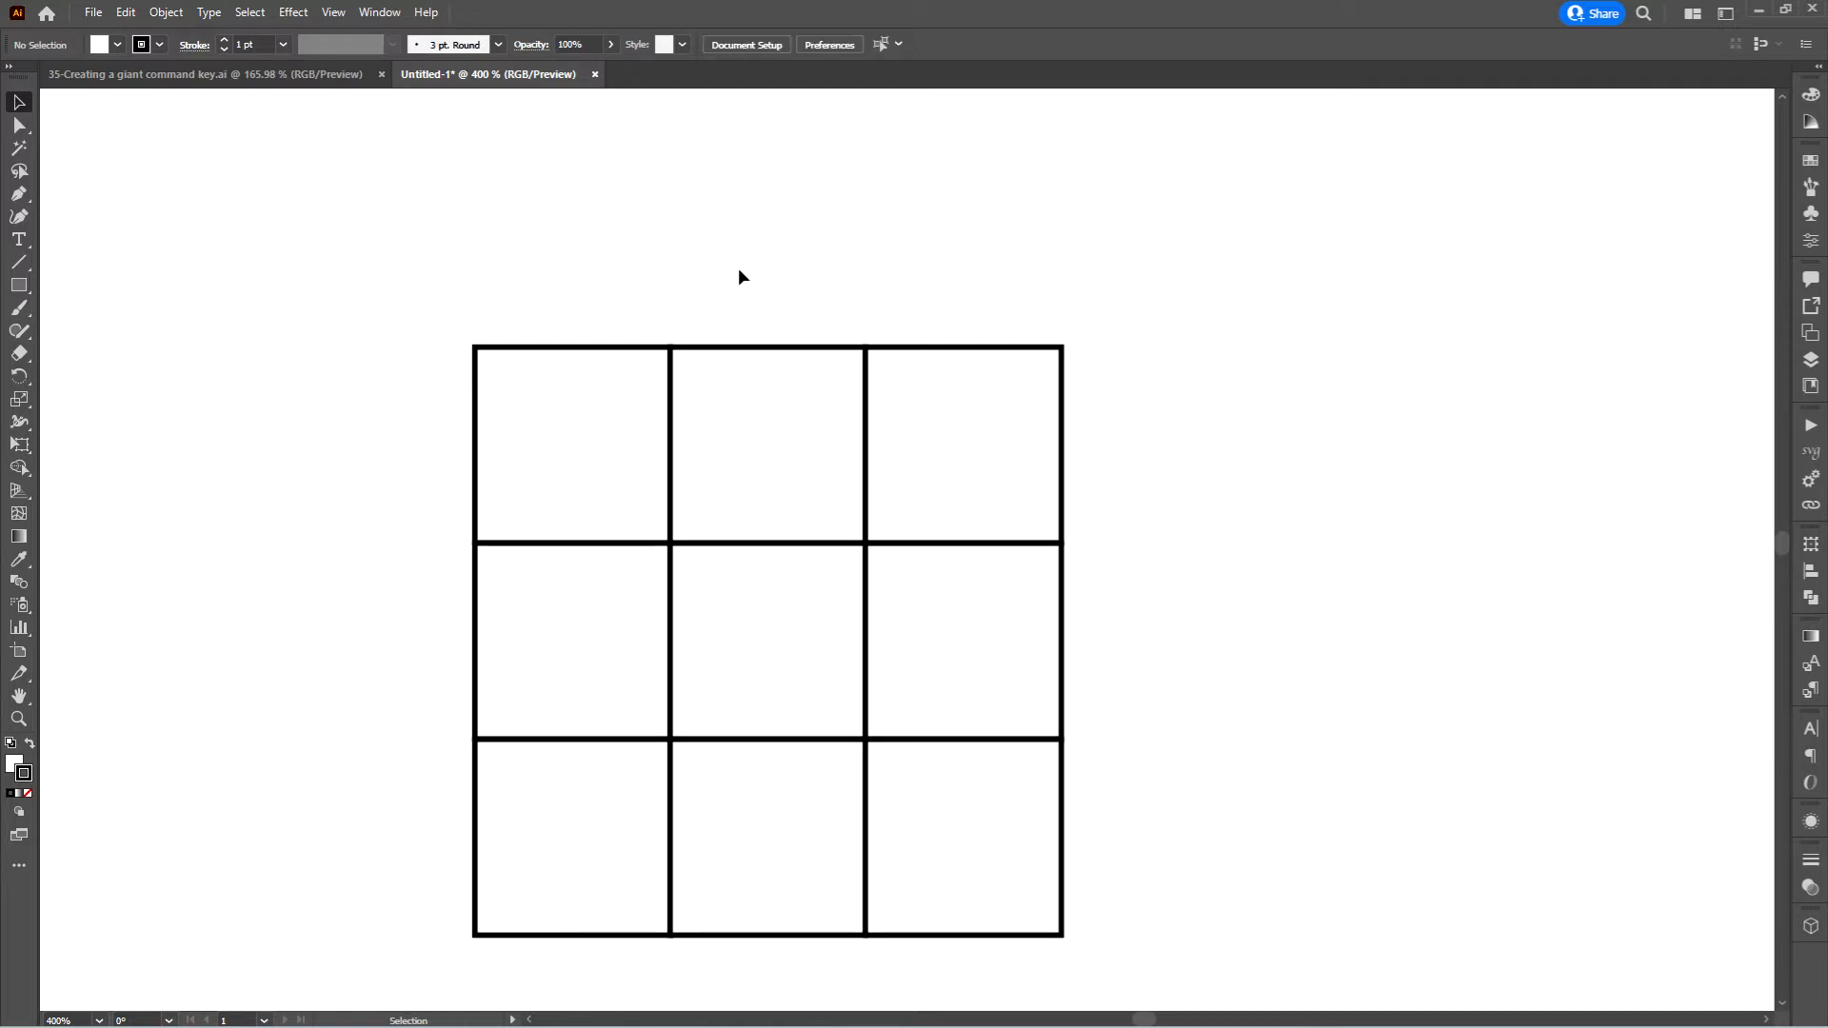
Delete the middle square on each of the grid's four sides, keeping the corner squares and the centre one
{"action": "left_click", "coordinate": [775, 394]}
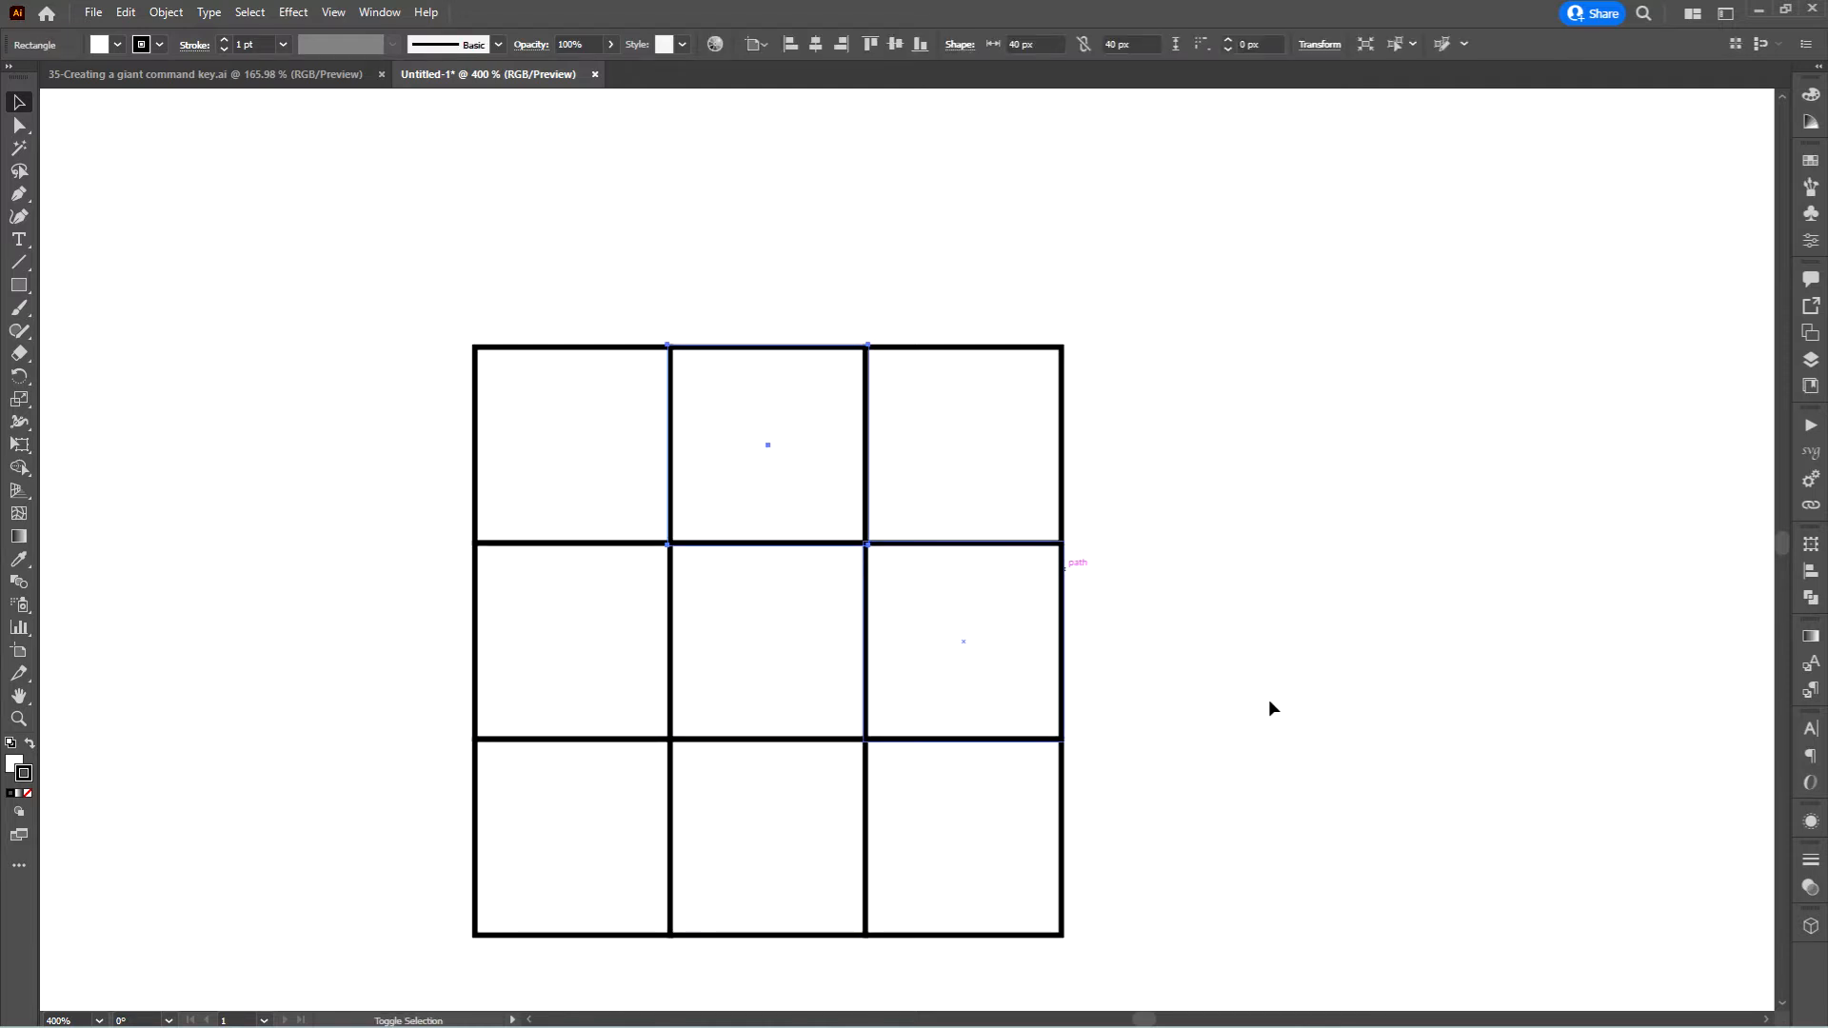
{"action": "left_click", "coordinate": [973, 669], "text": "shift"}
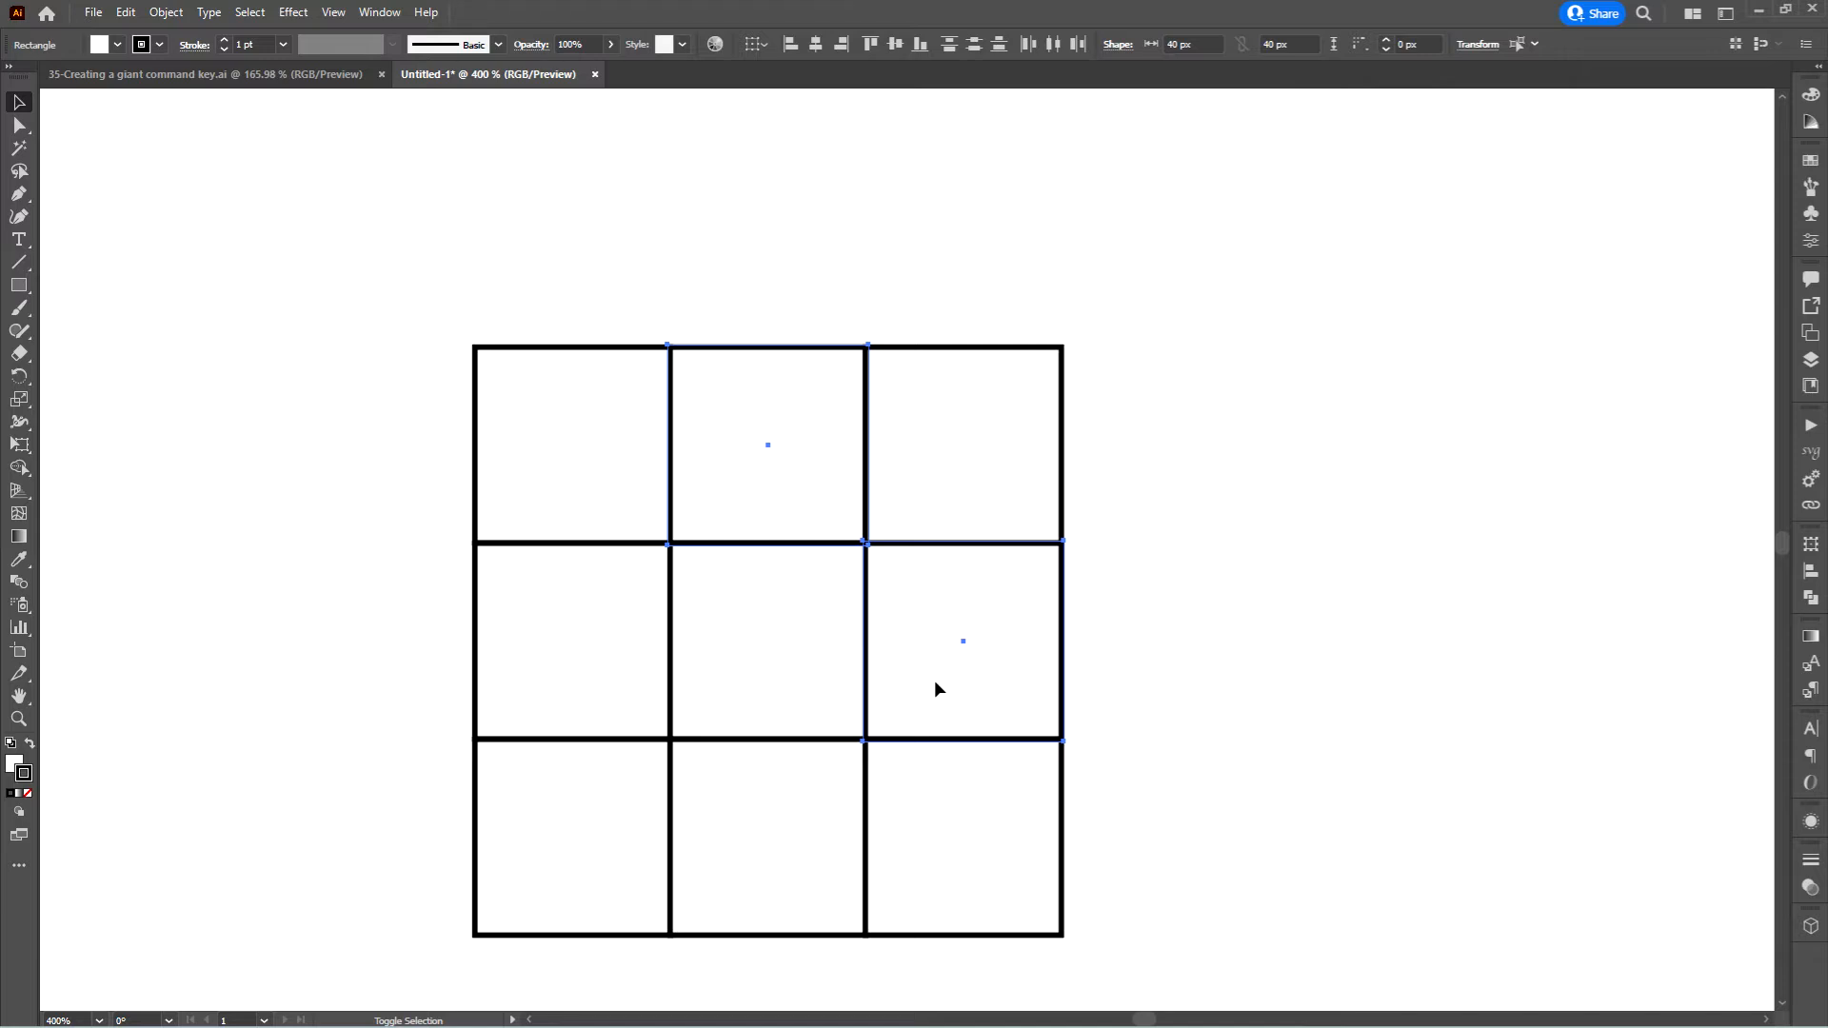
{"action": "left_click", "coordinate": [539, 667], "text": "shift"}
{"action": "left_click", "coordinate": [774, 835], "text": "shift"}
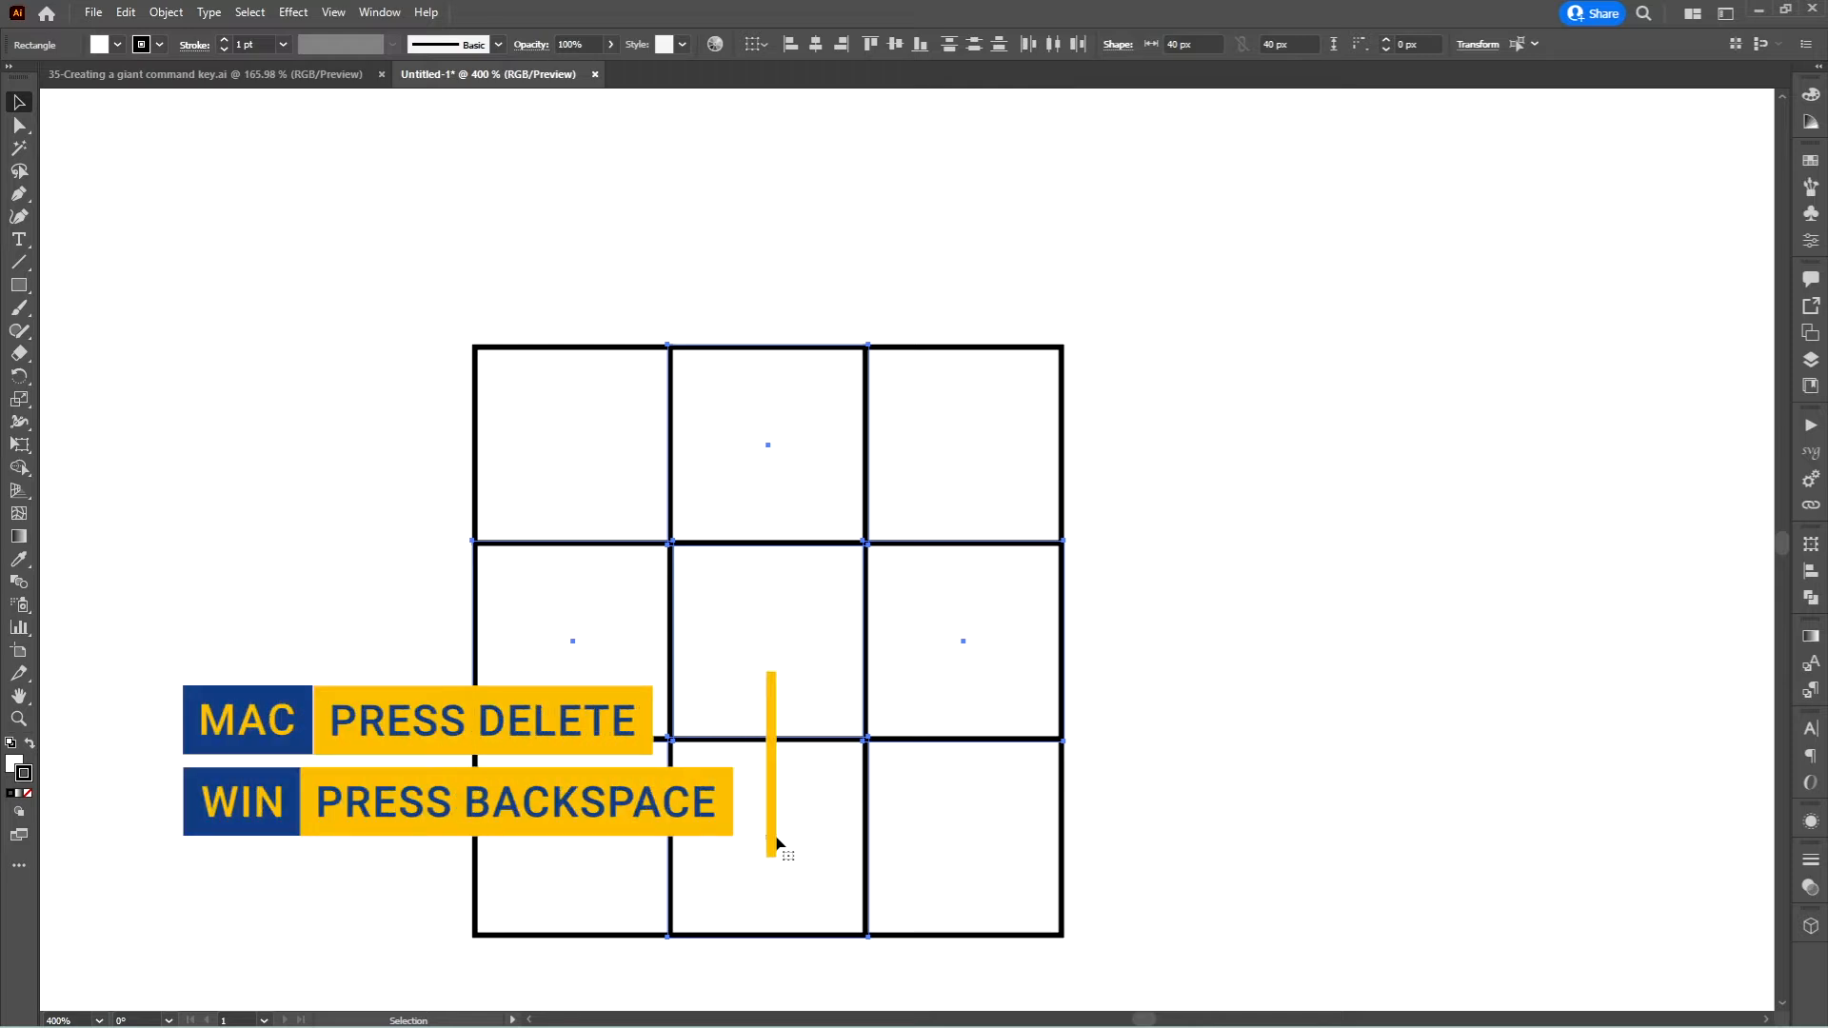
{"action": "key", "text": "BackSpace"}
Set the fill of all the remaining squares to None
{"action": "key", "text": "ctrl+a"}
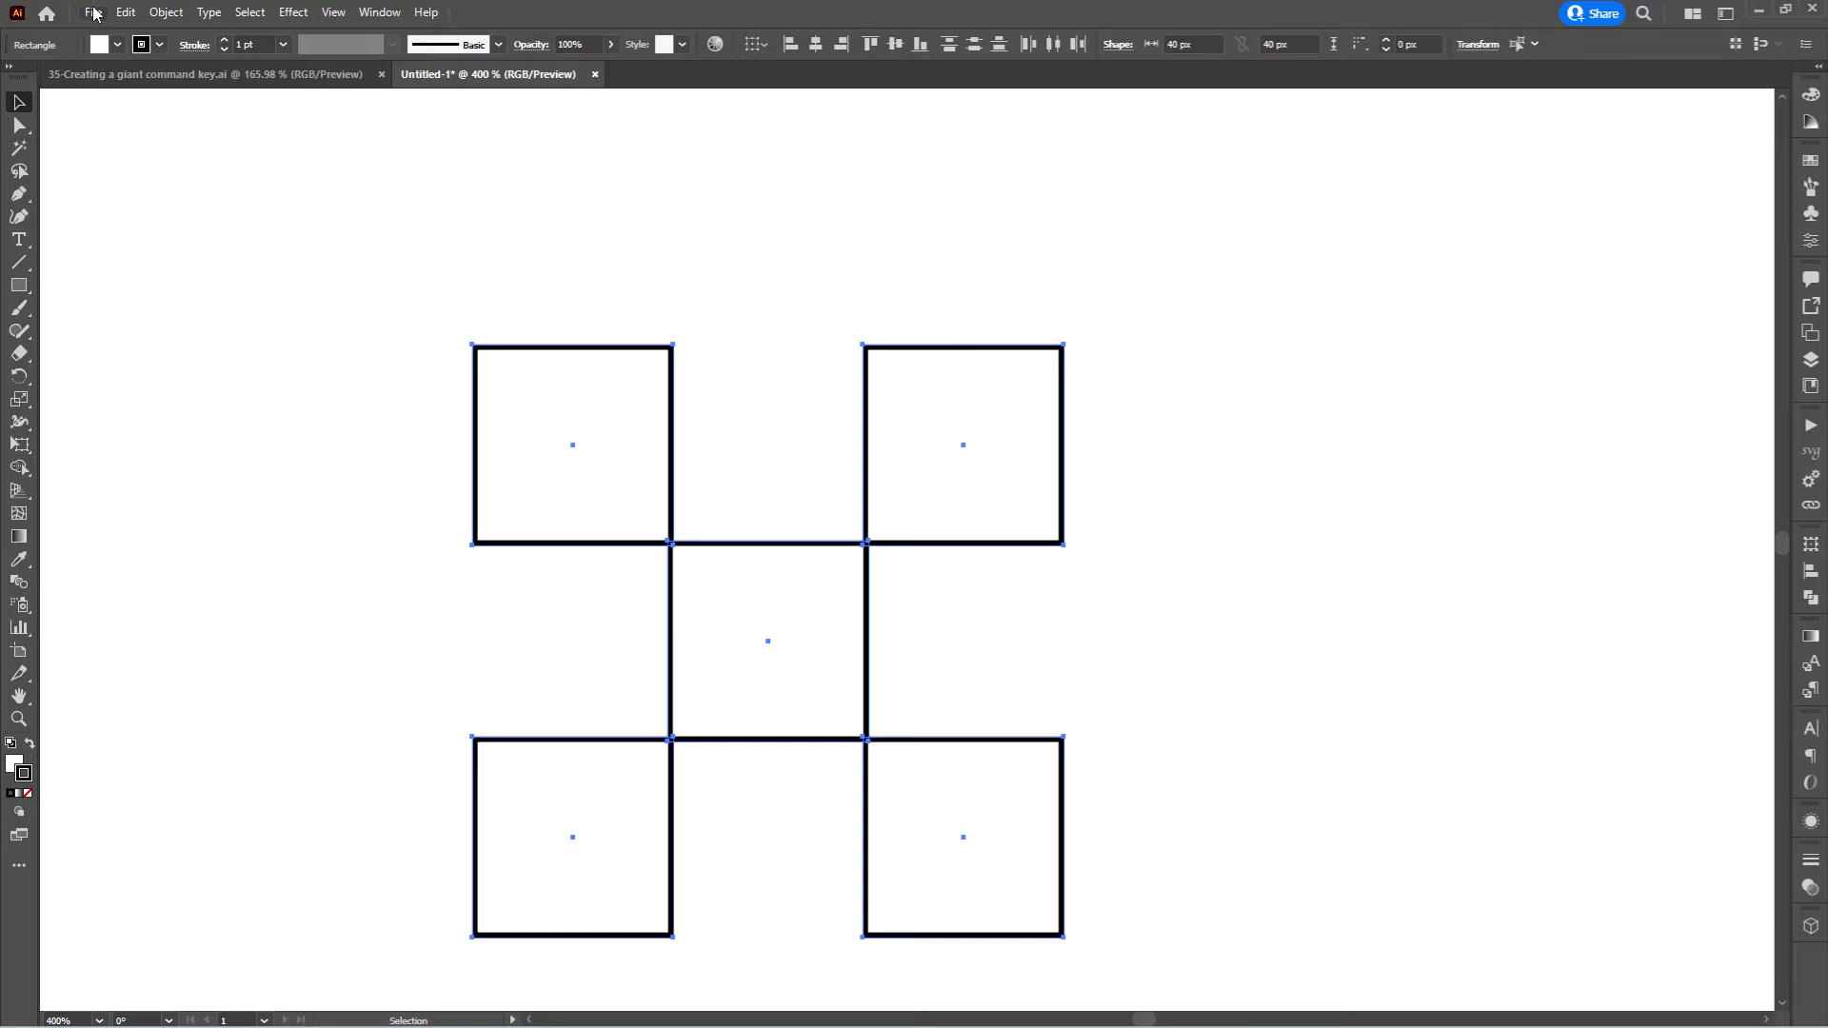
{"action": "left_click", "coordinate": [119, 44]}
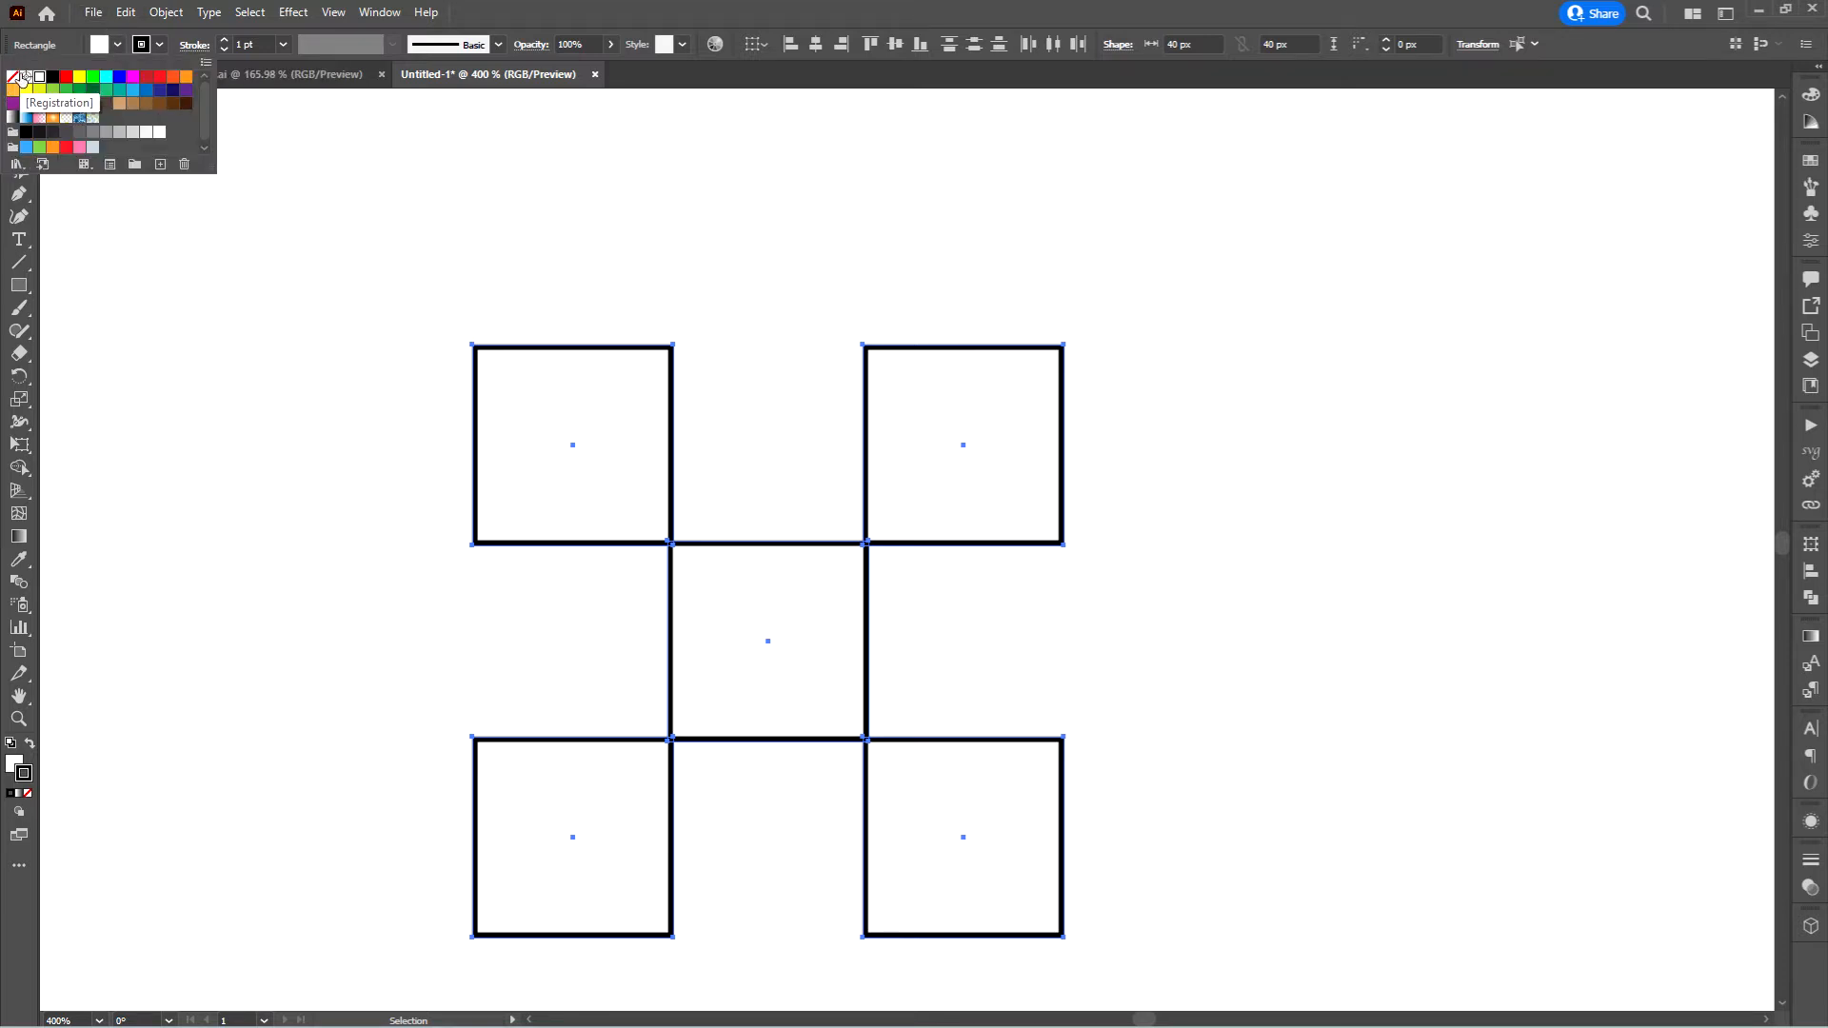
{"action": "left_click", "coordinate": [12, 78]}
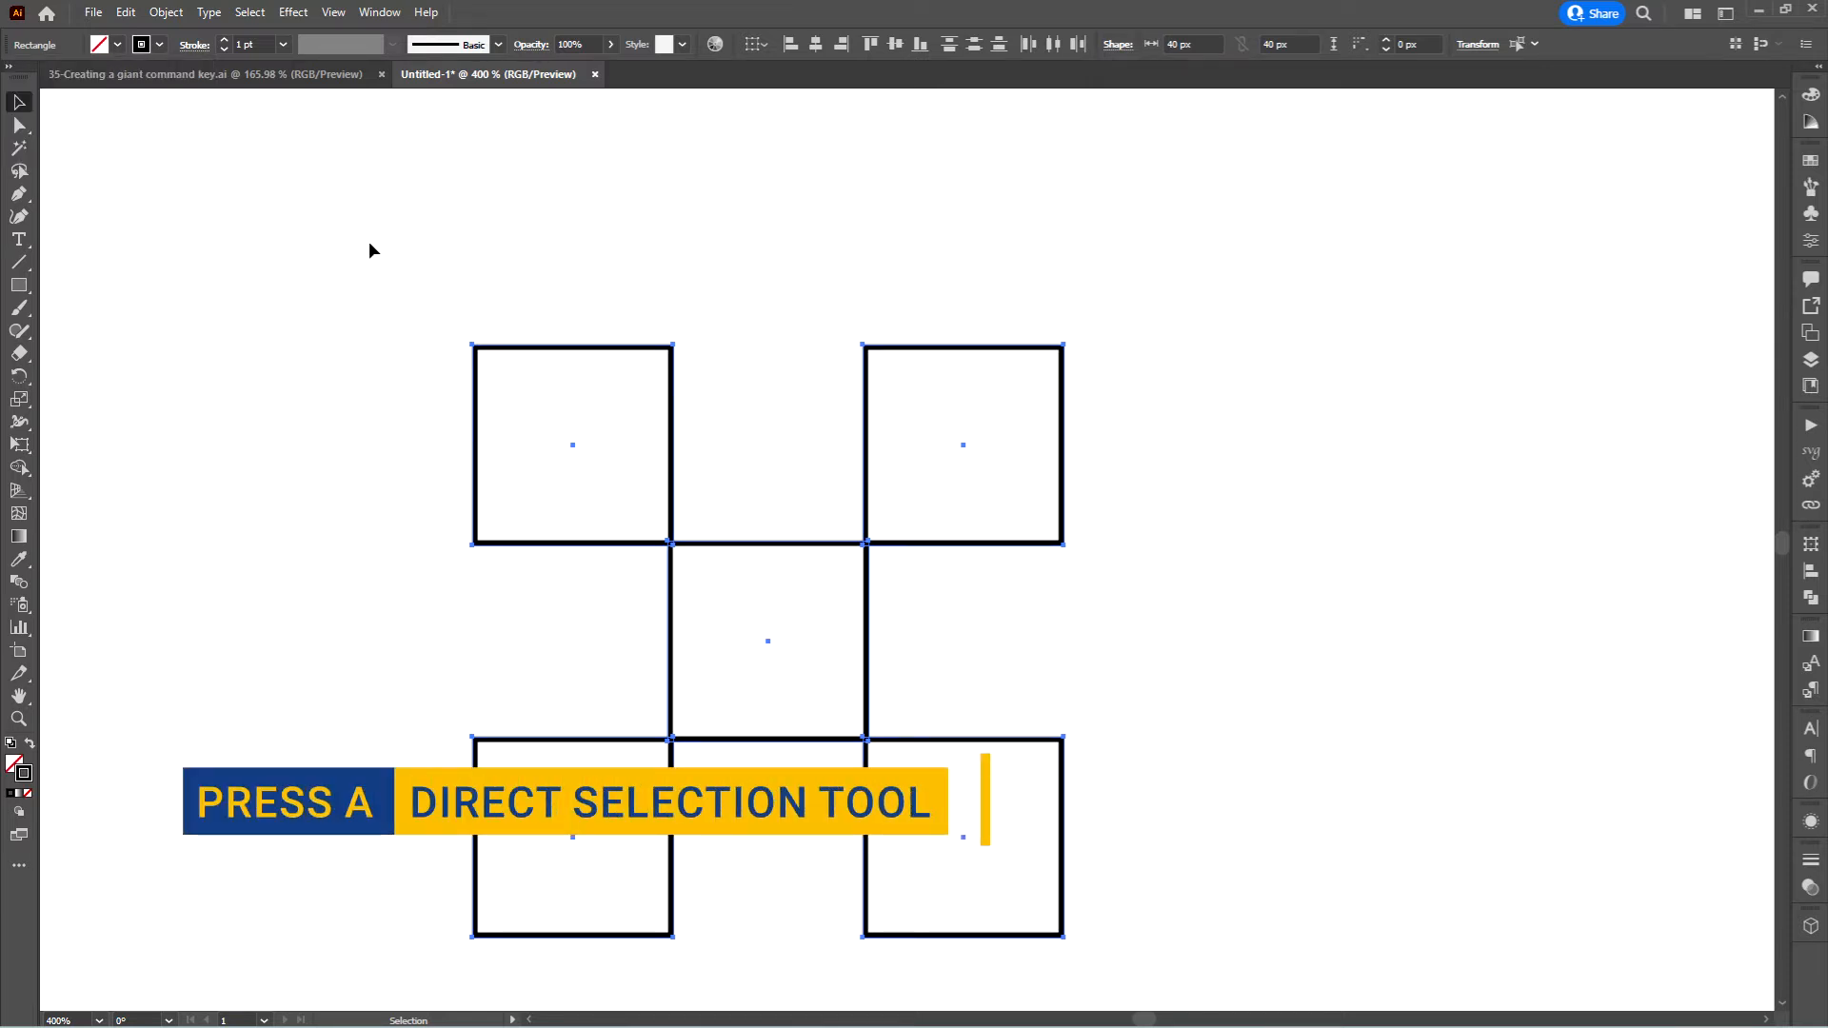
Delete the centre square and the inner corner anchor points of the four outer squares
{"action": "key", "text": "a"}
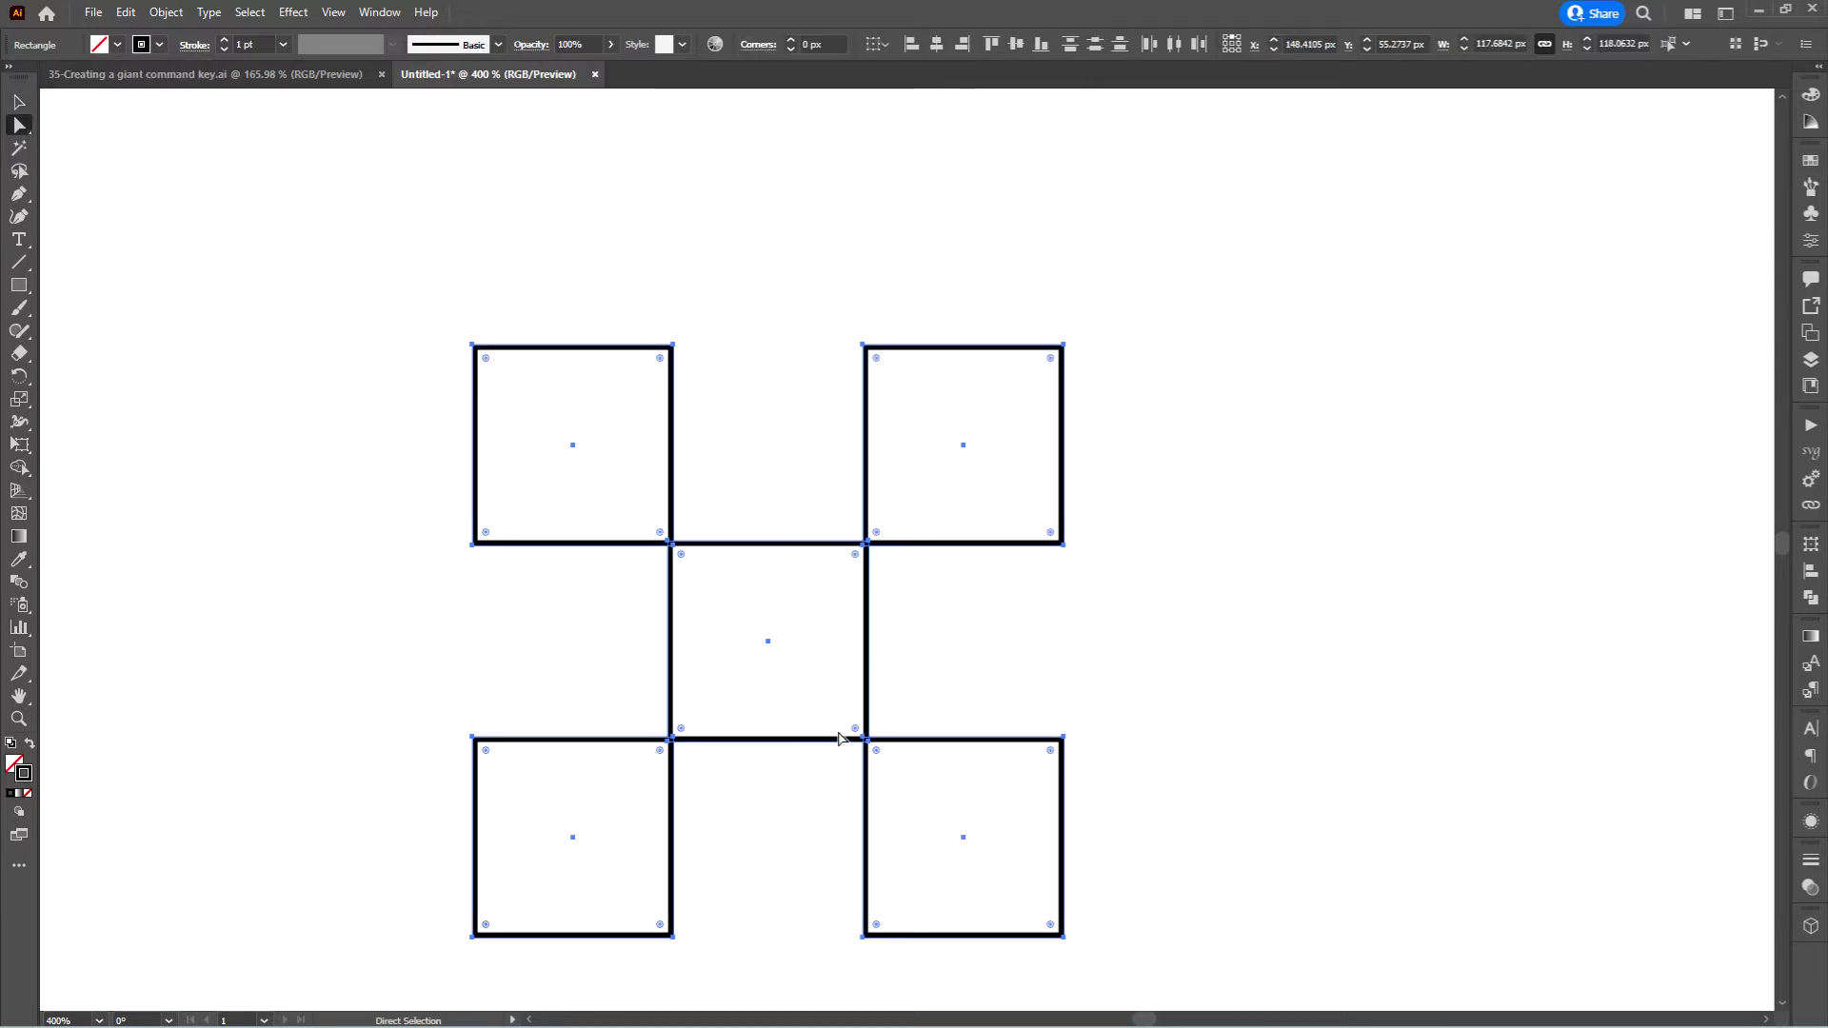
{"action": "left_click_drag", "start_coordinate": [637, 505], "coordinate": [904, 781]}
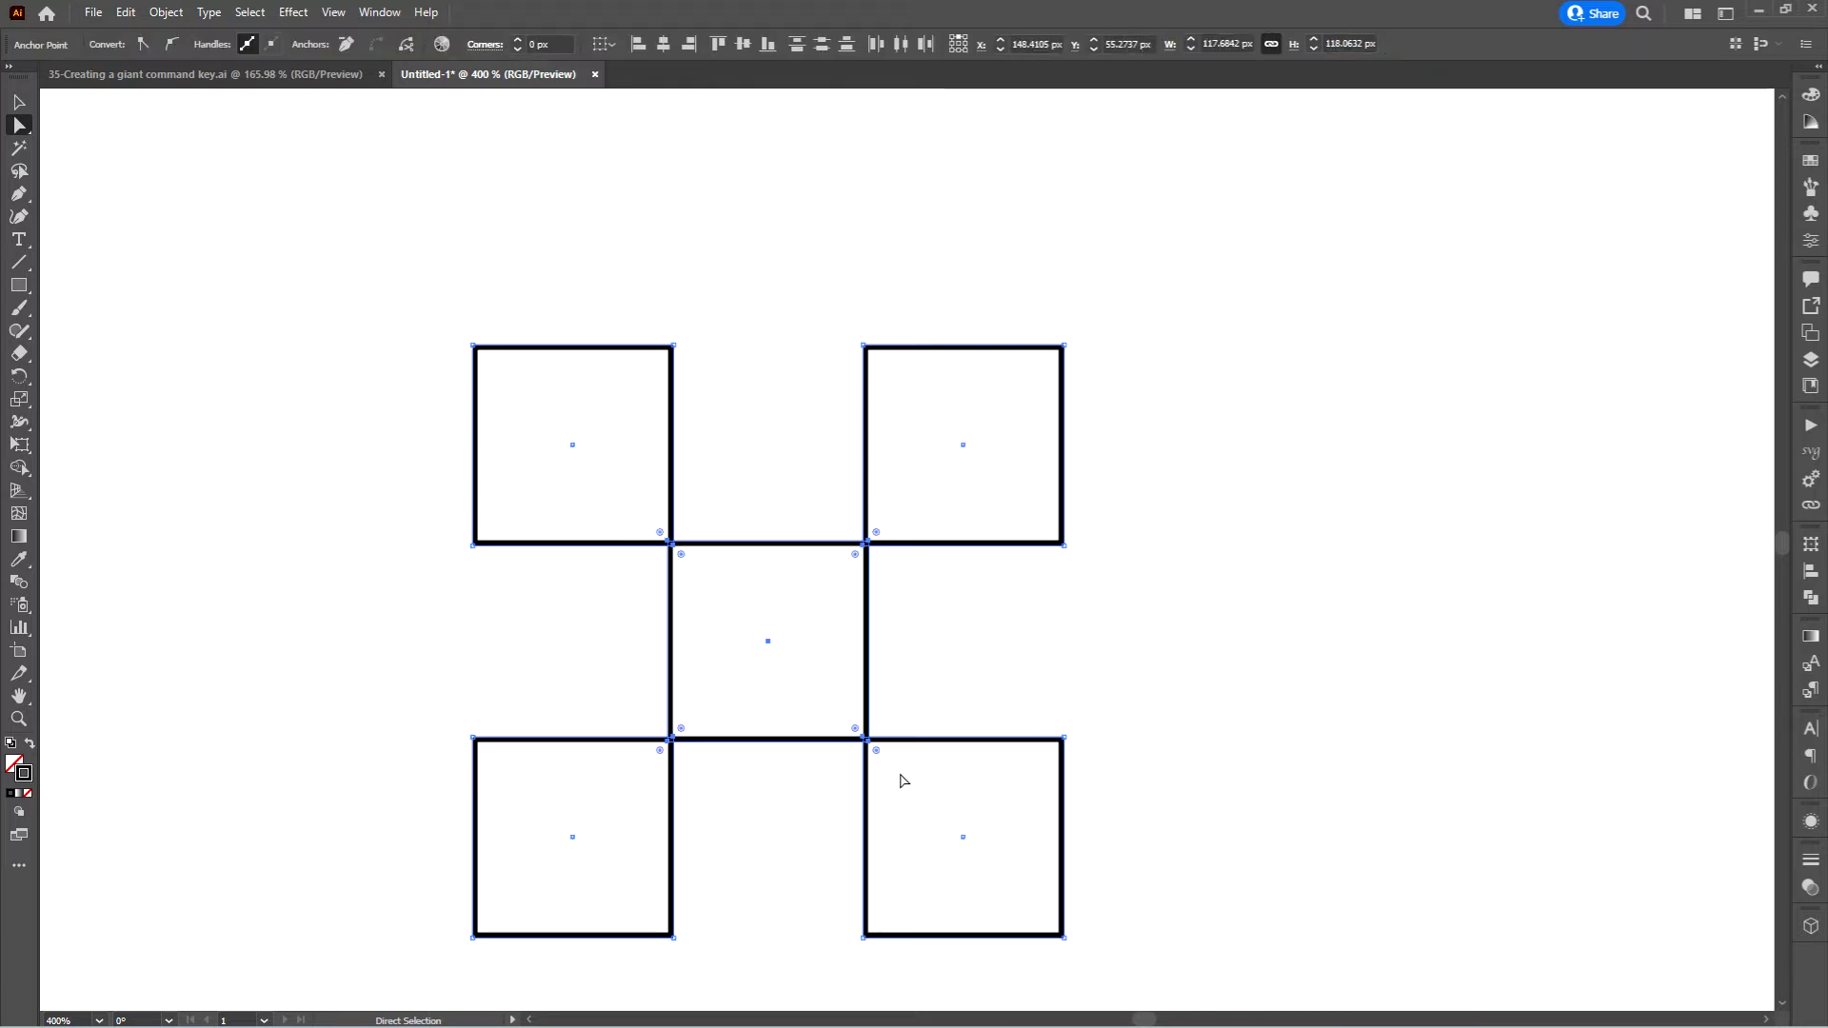
{"action": "key", "text": "Delete"}
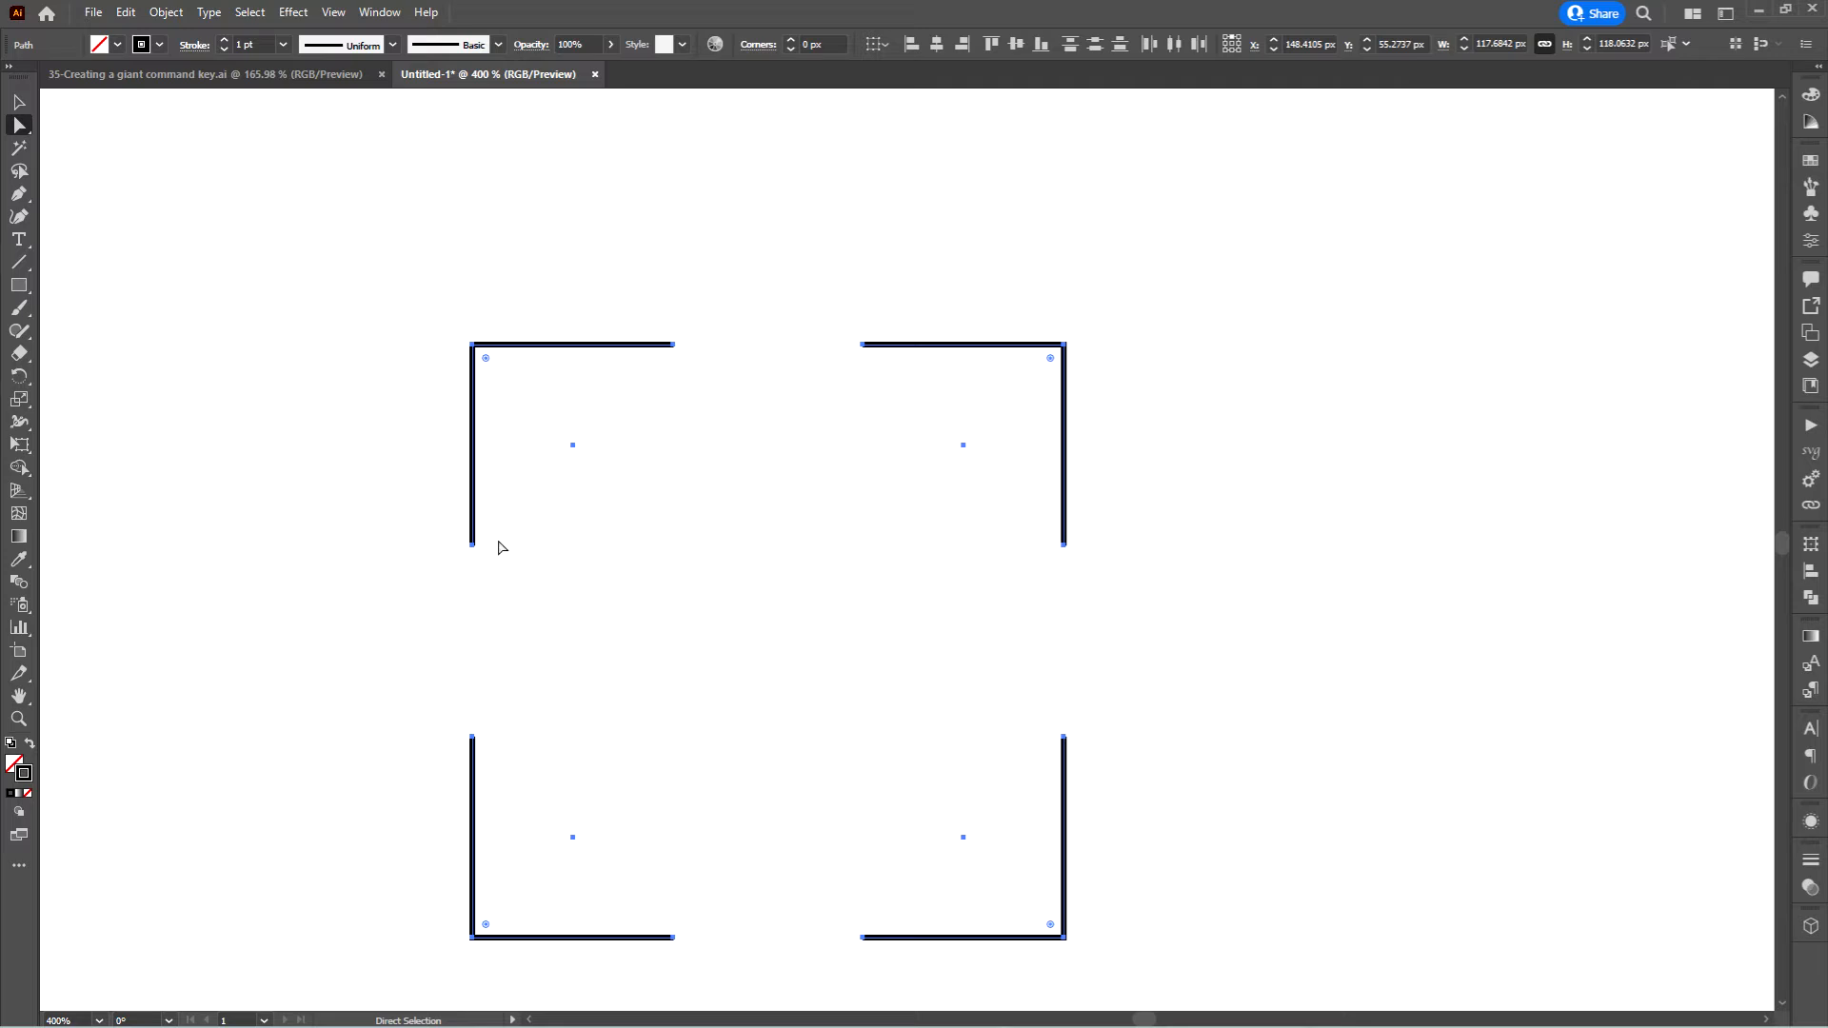
Join the lower endpoints of the upper two brackets and the upper endpoints of the lower two with horizontal segments
{"action": "left_click_drag", "start_coordinate": [1095, 573], "coordinate": [437, 534]}
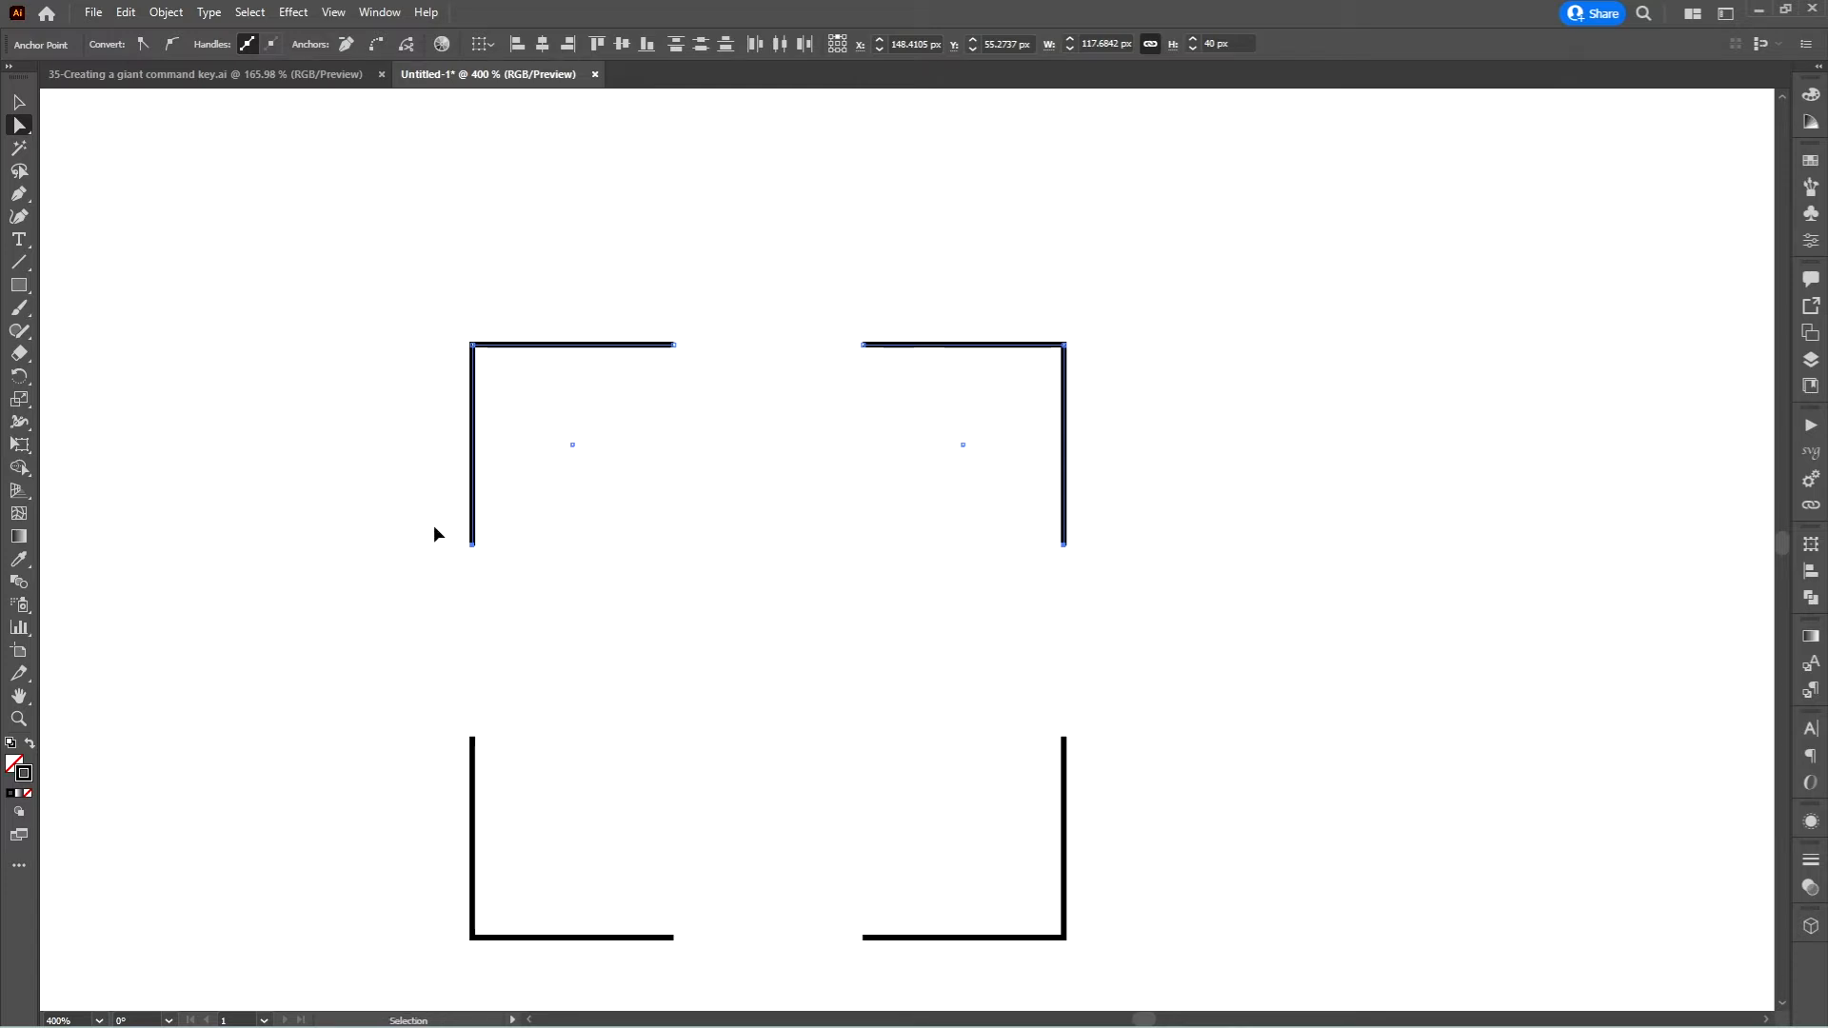
{"action": "key", "text": "ctrl+j"}
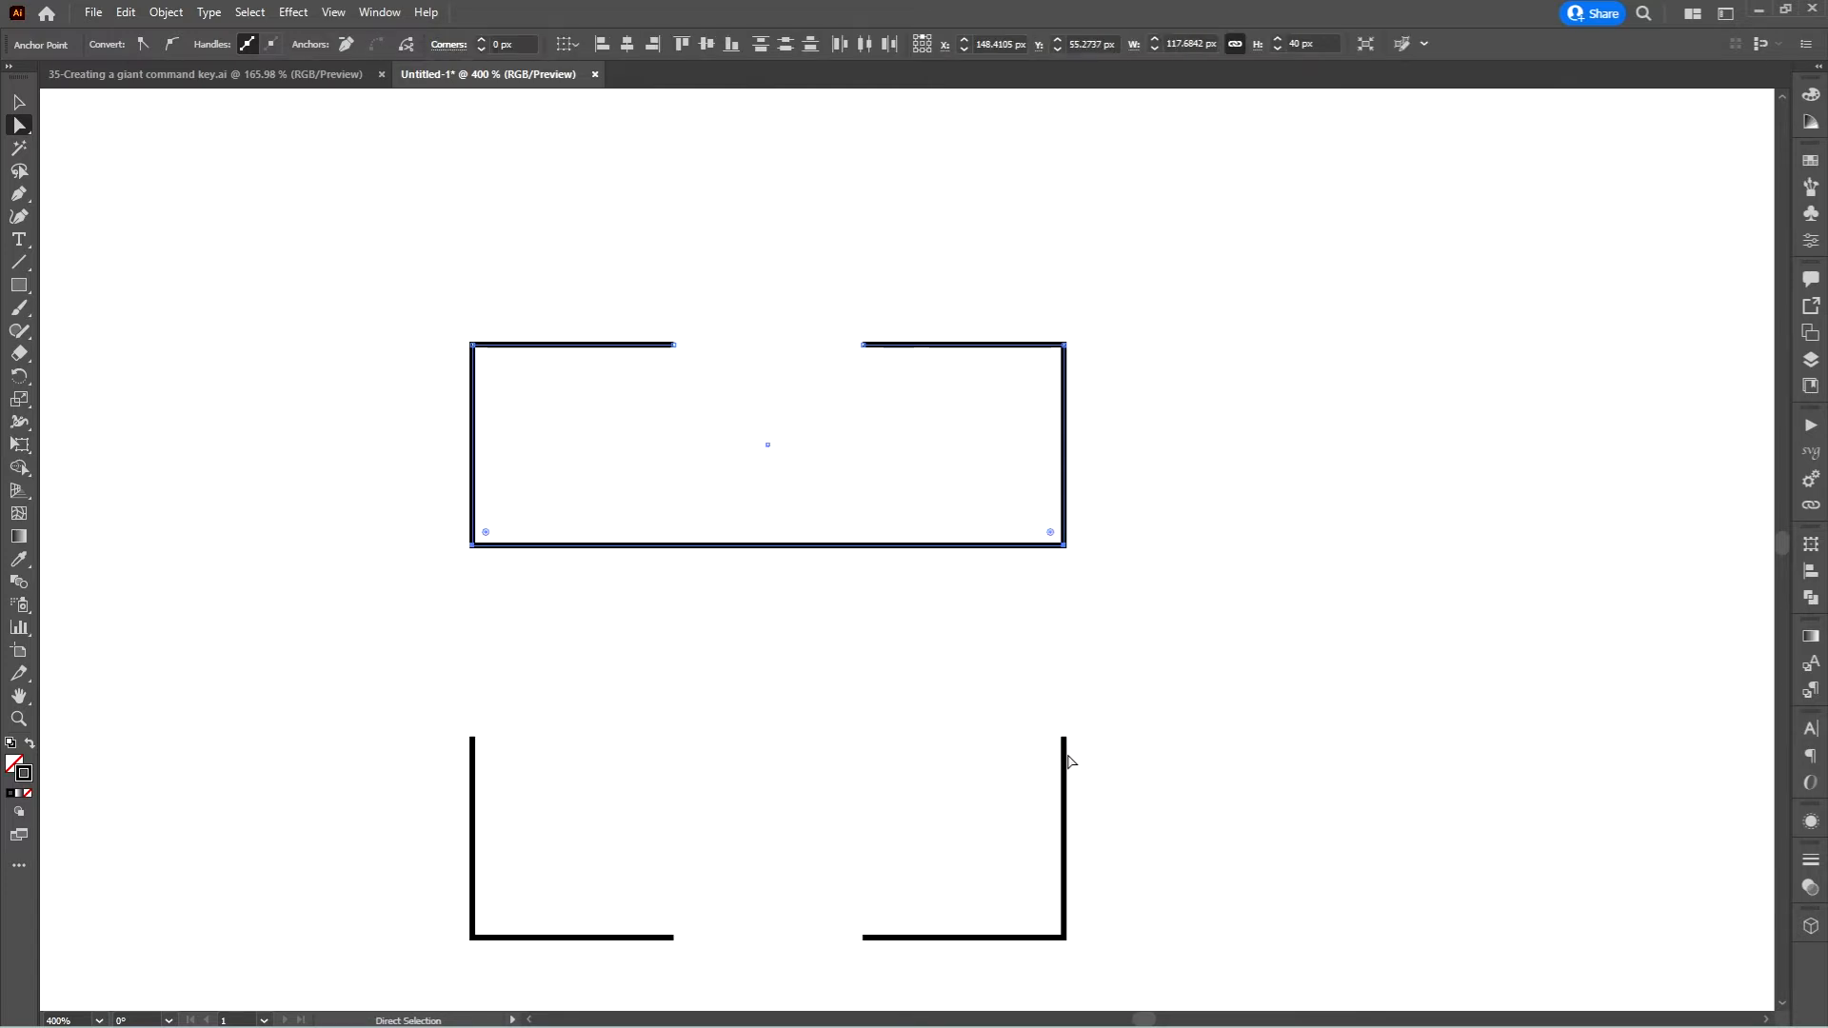
{"action": "left_click_drag", "start_coordinate": [457, 708], "coordinate": [1131, 773]}
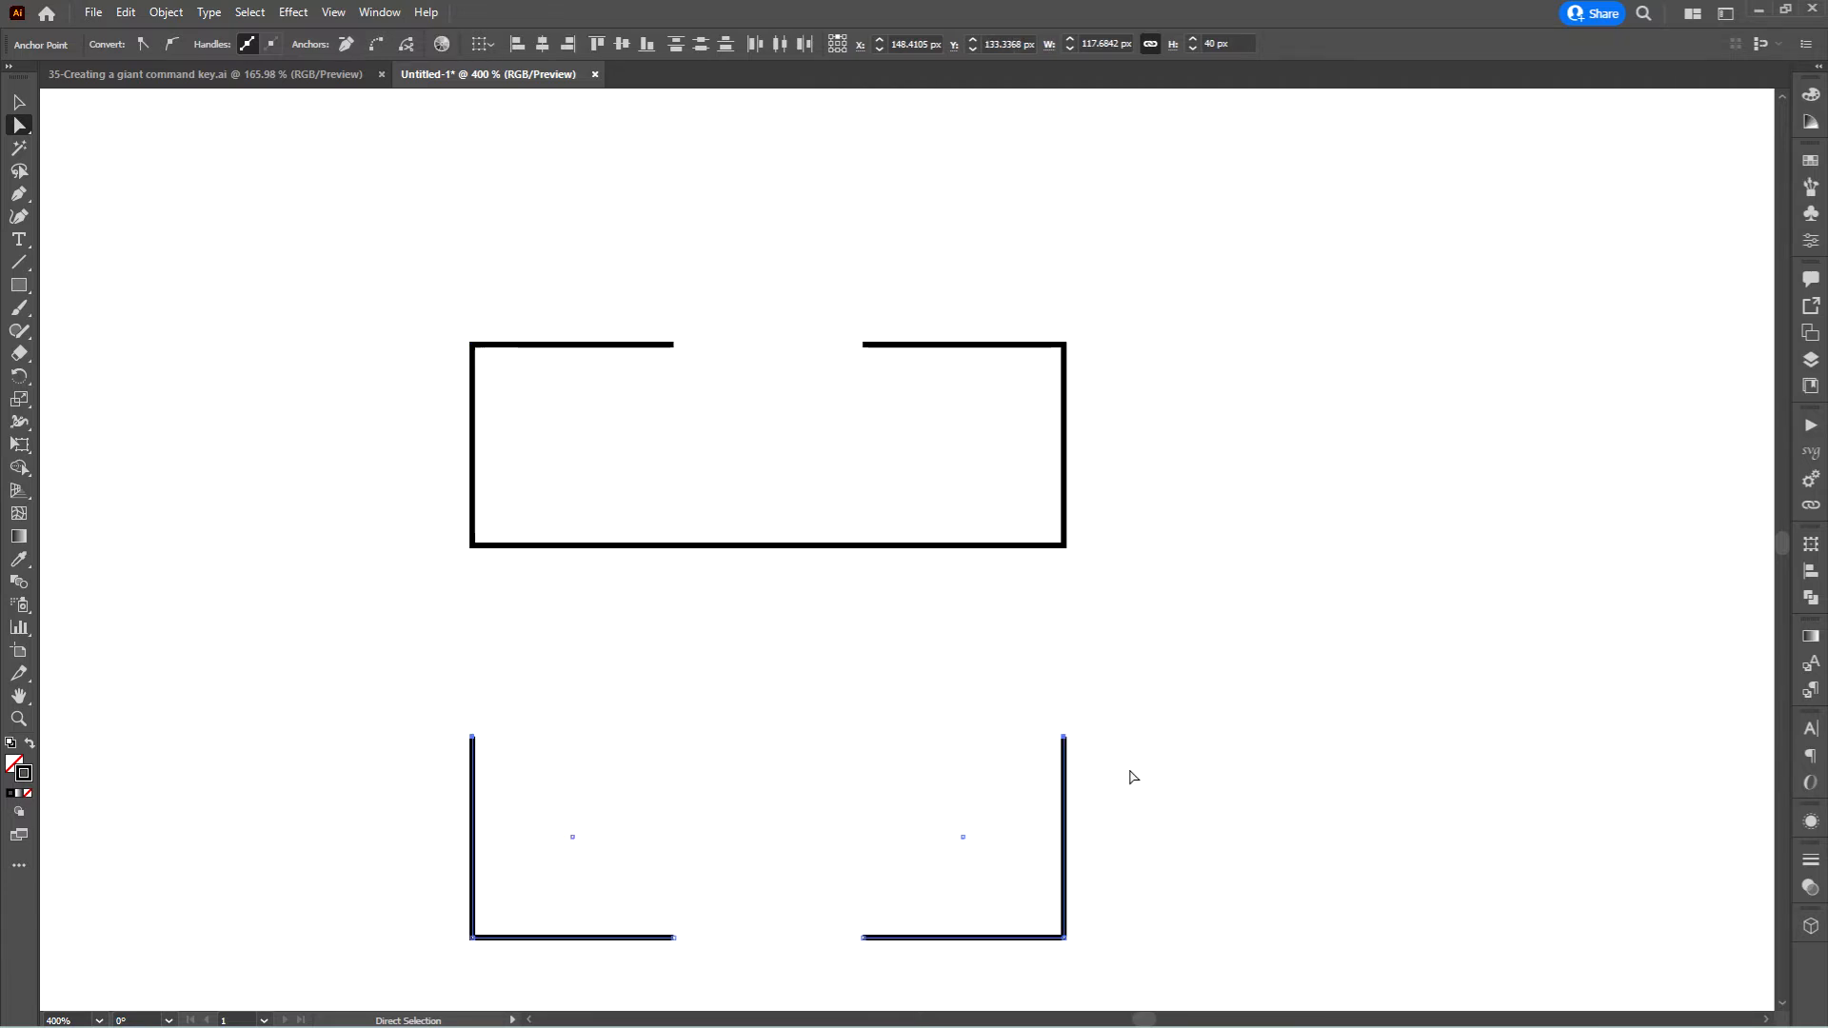
{"action": "key", "text": "ctrl+j"}
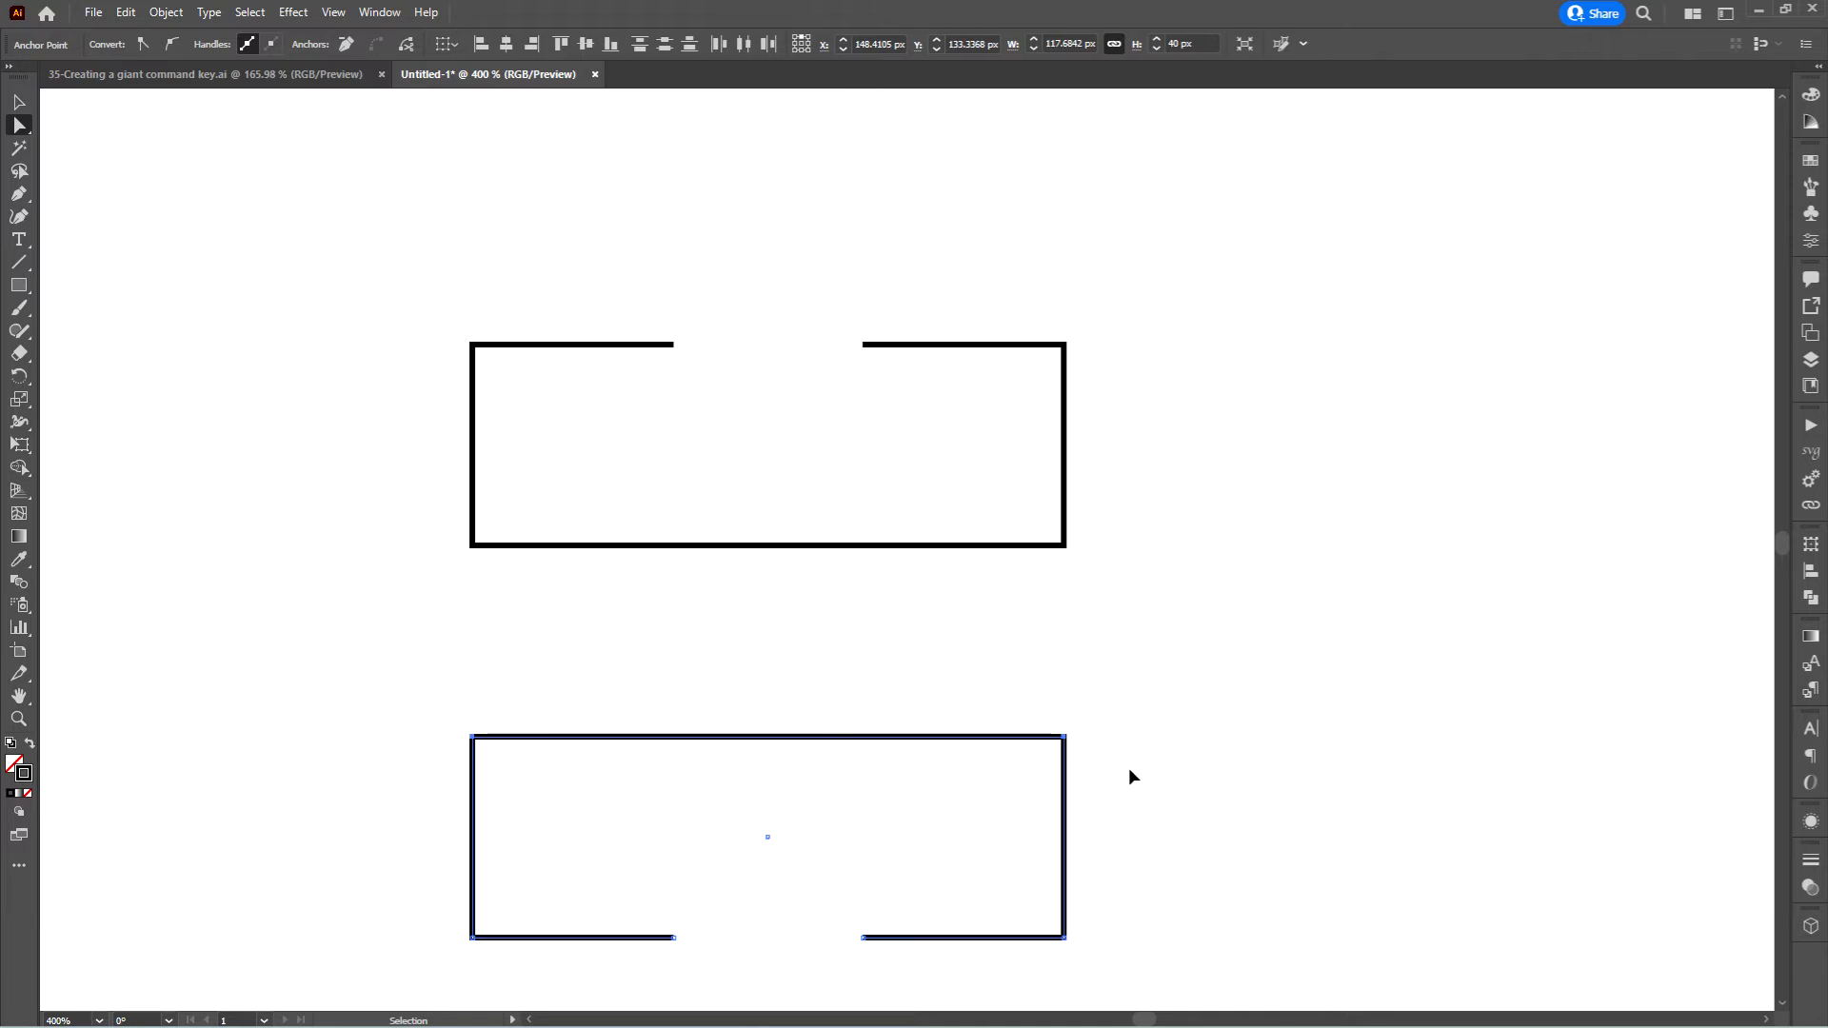
Join the open endpoints of the upper and lower shapes with two vertical segments to close the looped outline
{"action": "left_click_drag", "start_coordinate": [833, 308], "coordinate": [940, 977]}
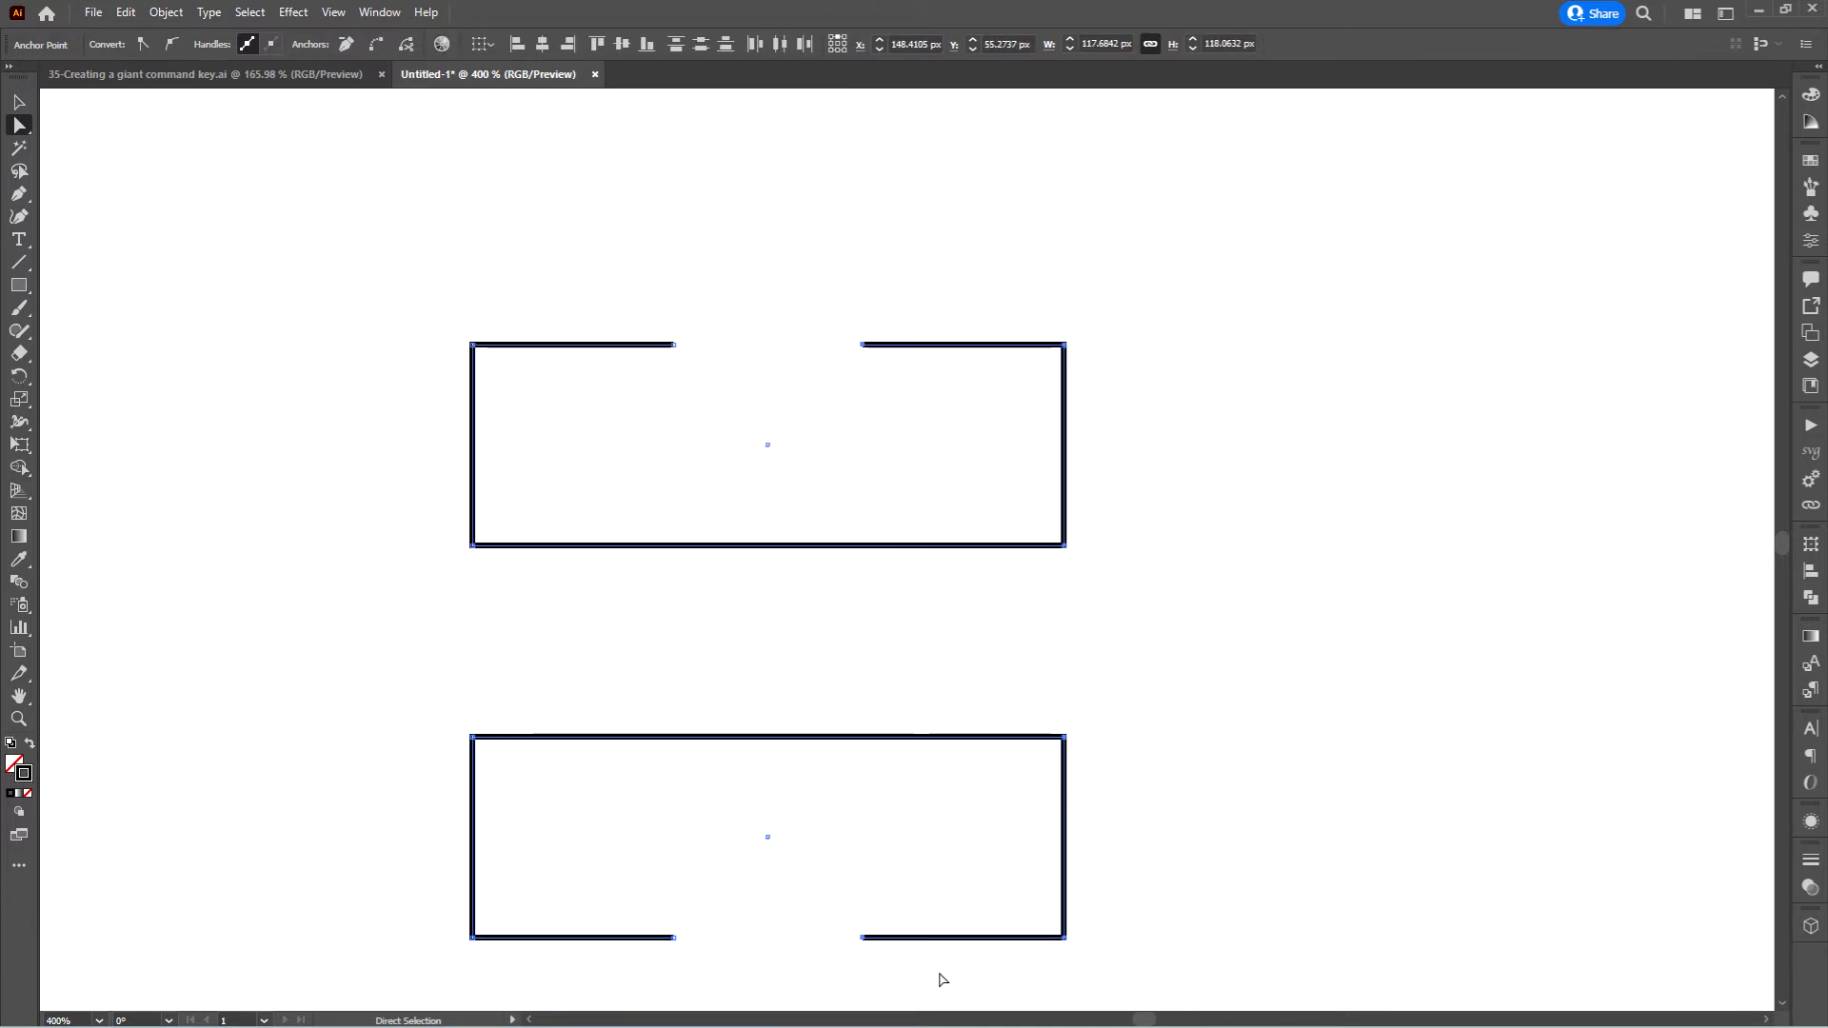
{"action": "key", "text": "ctrl+j"}
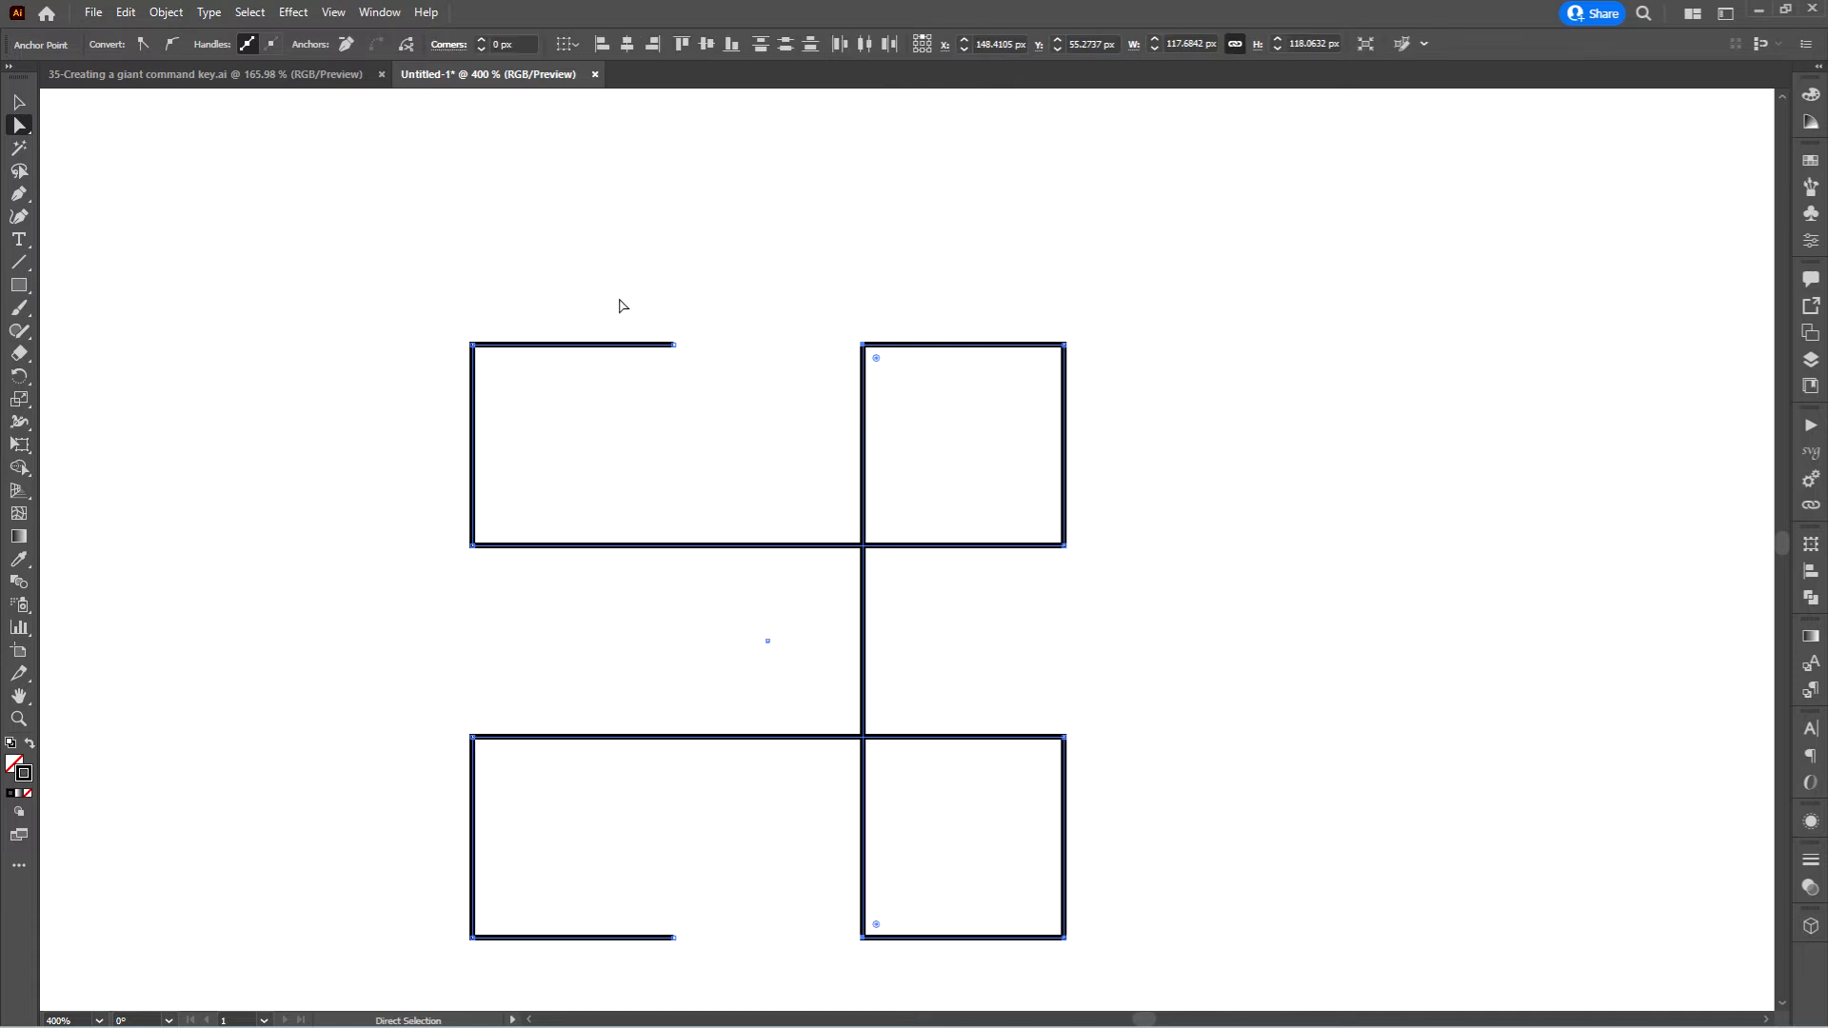
{"action": "left_click_drag", "start_coordinate": [620, 301], "coordinate": [773, 999]}
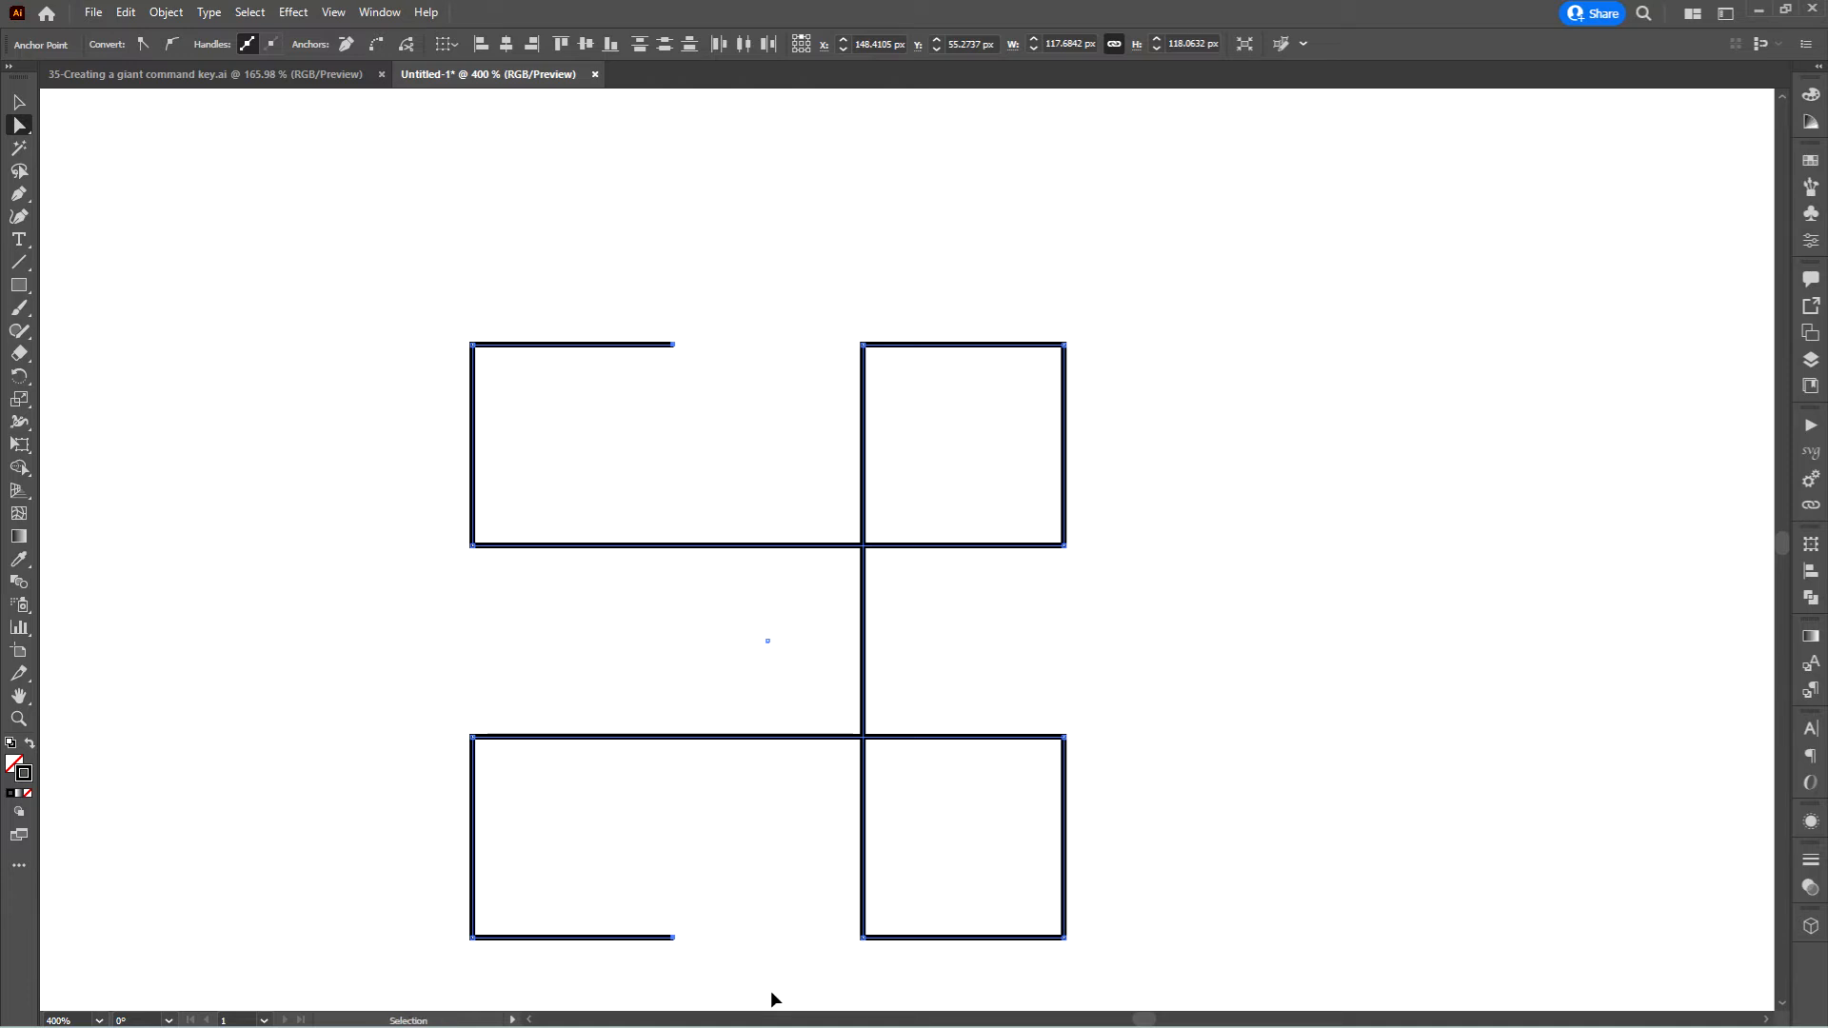
{"action": "key", "text": "ctrl+j"}
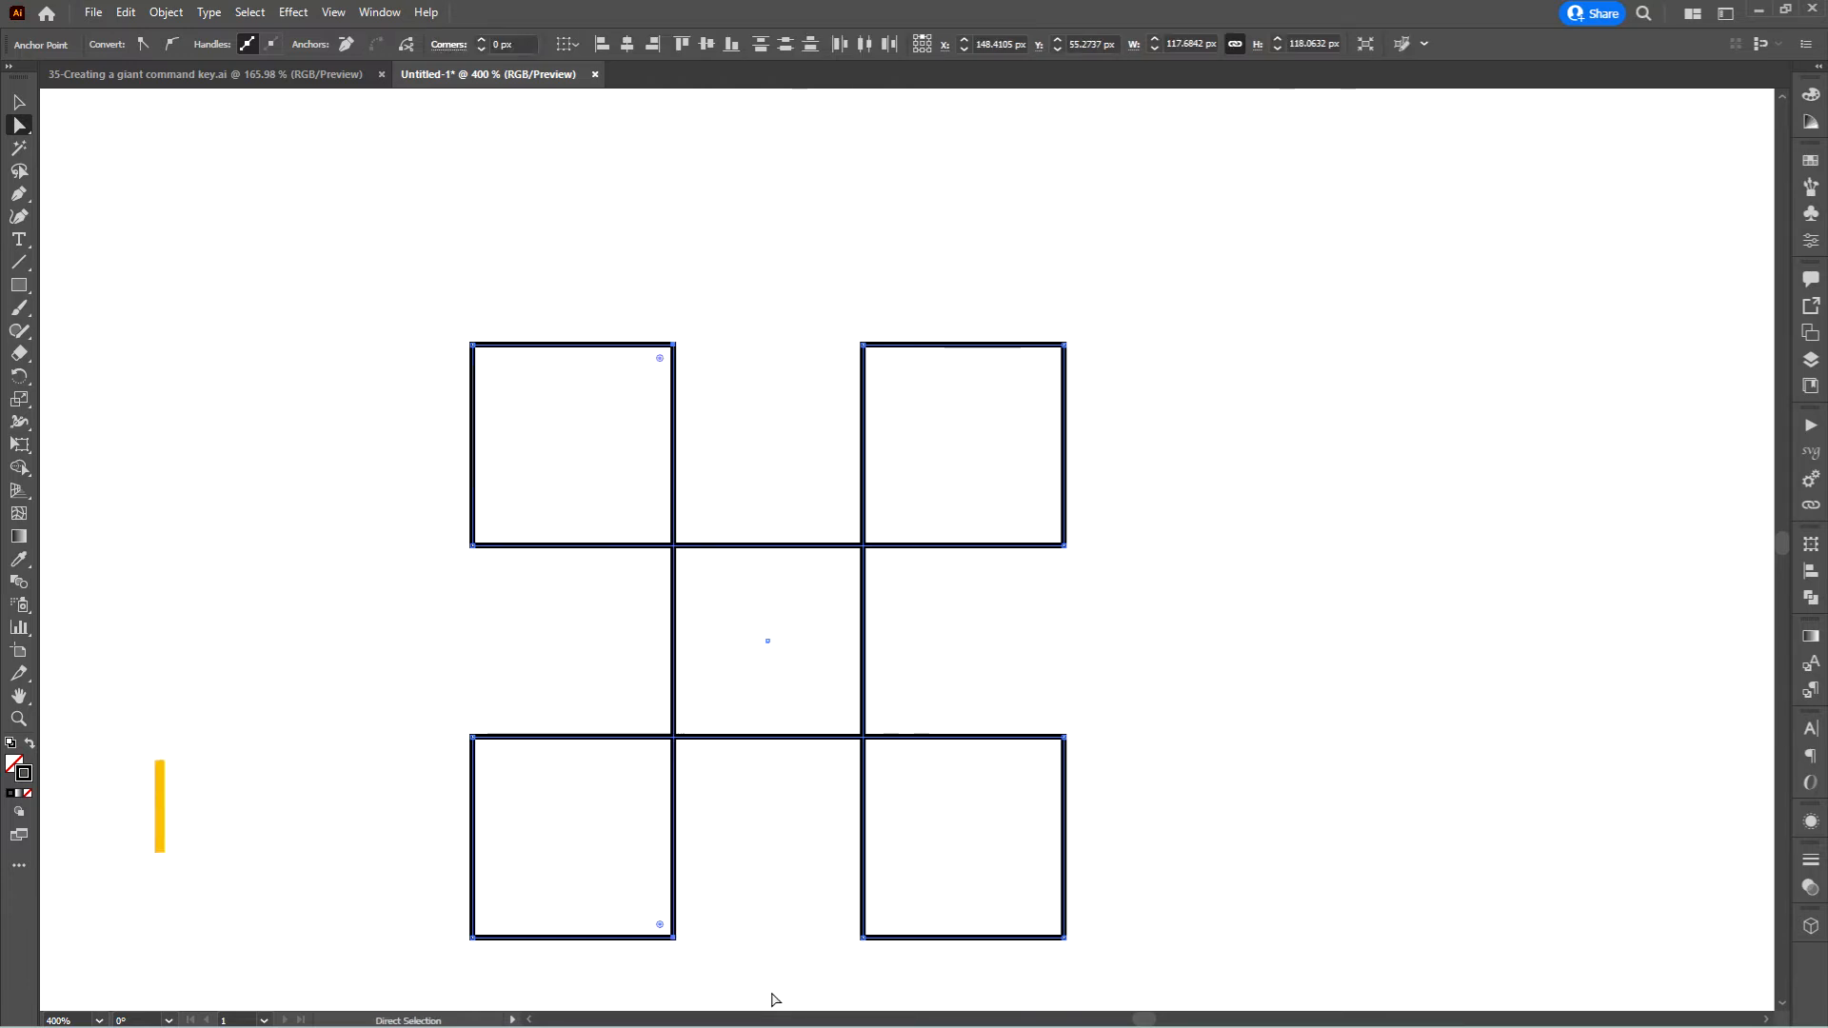
Apply a Round Corners effect with a 20 px radius to the joined outline
{"action": "key", "text": "v"}
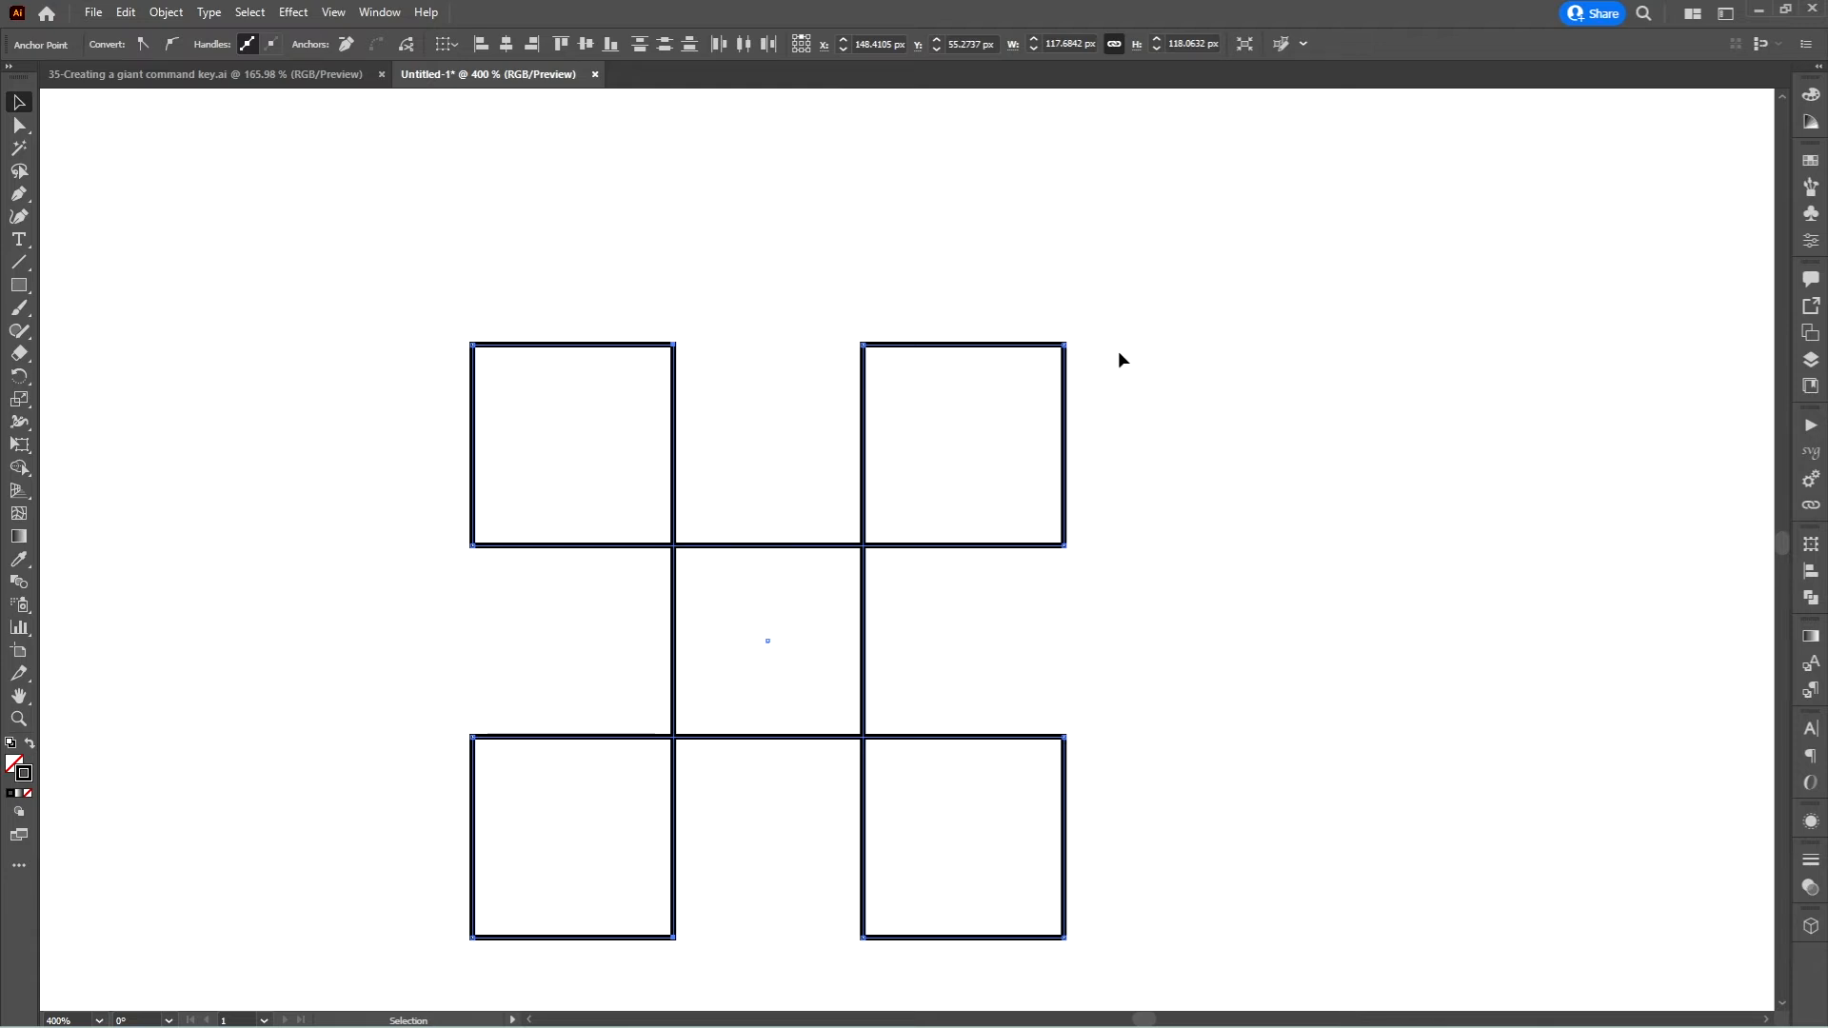
{"action": "left_click", "coordinate": [295, 13]}
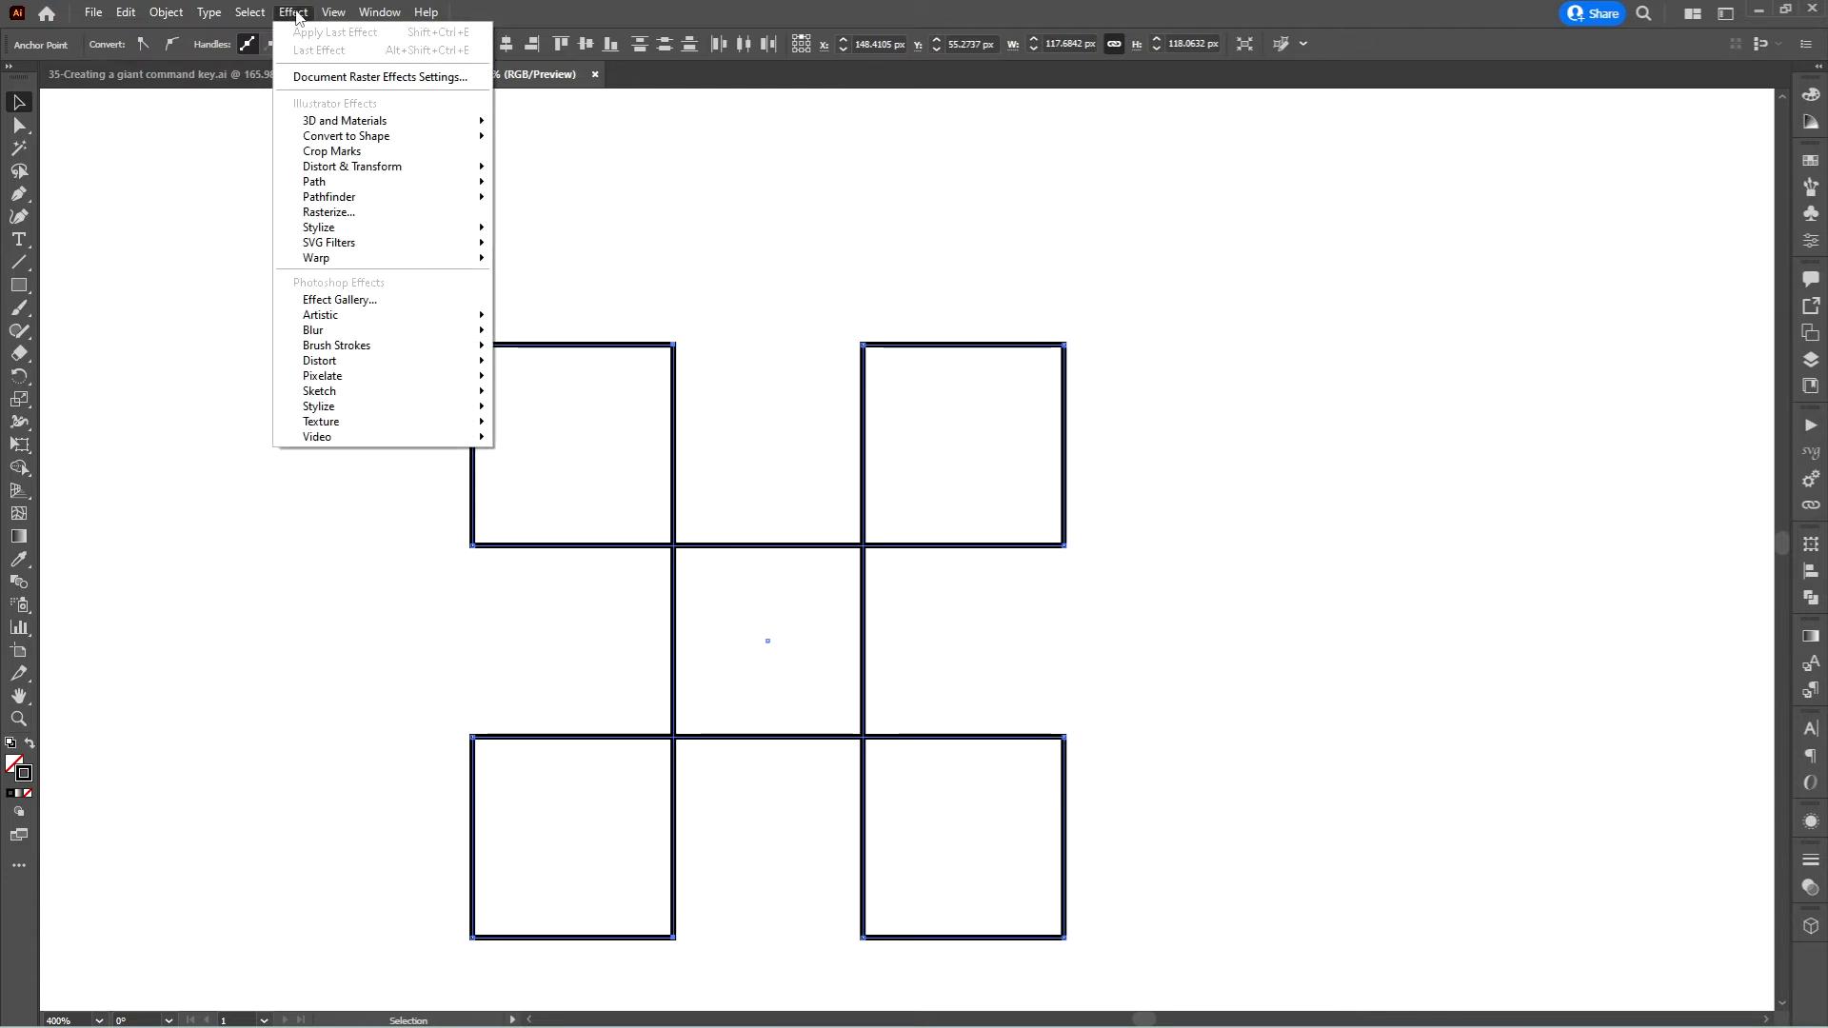
{"action": "mouse_move", "coordinate": [381, 229]}
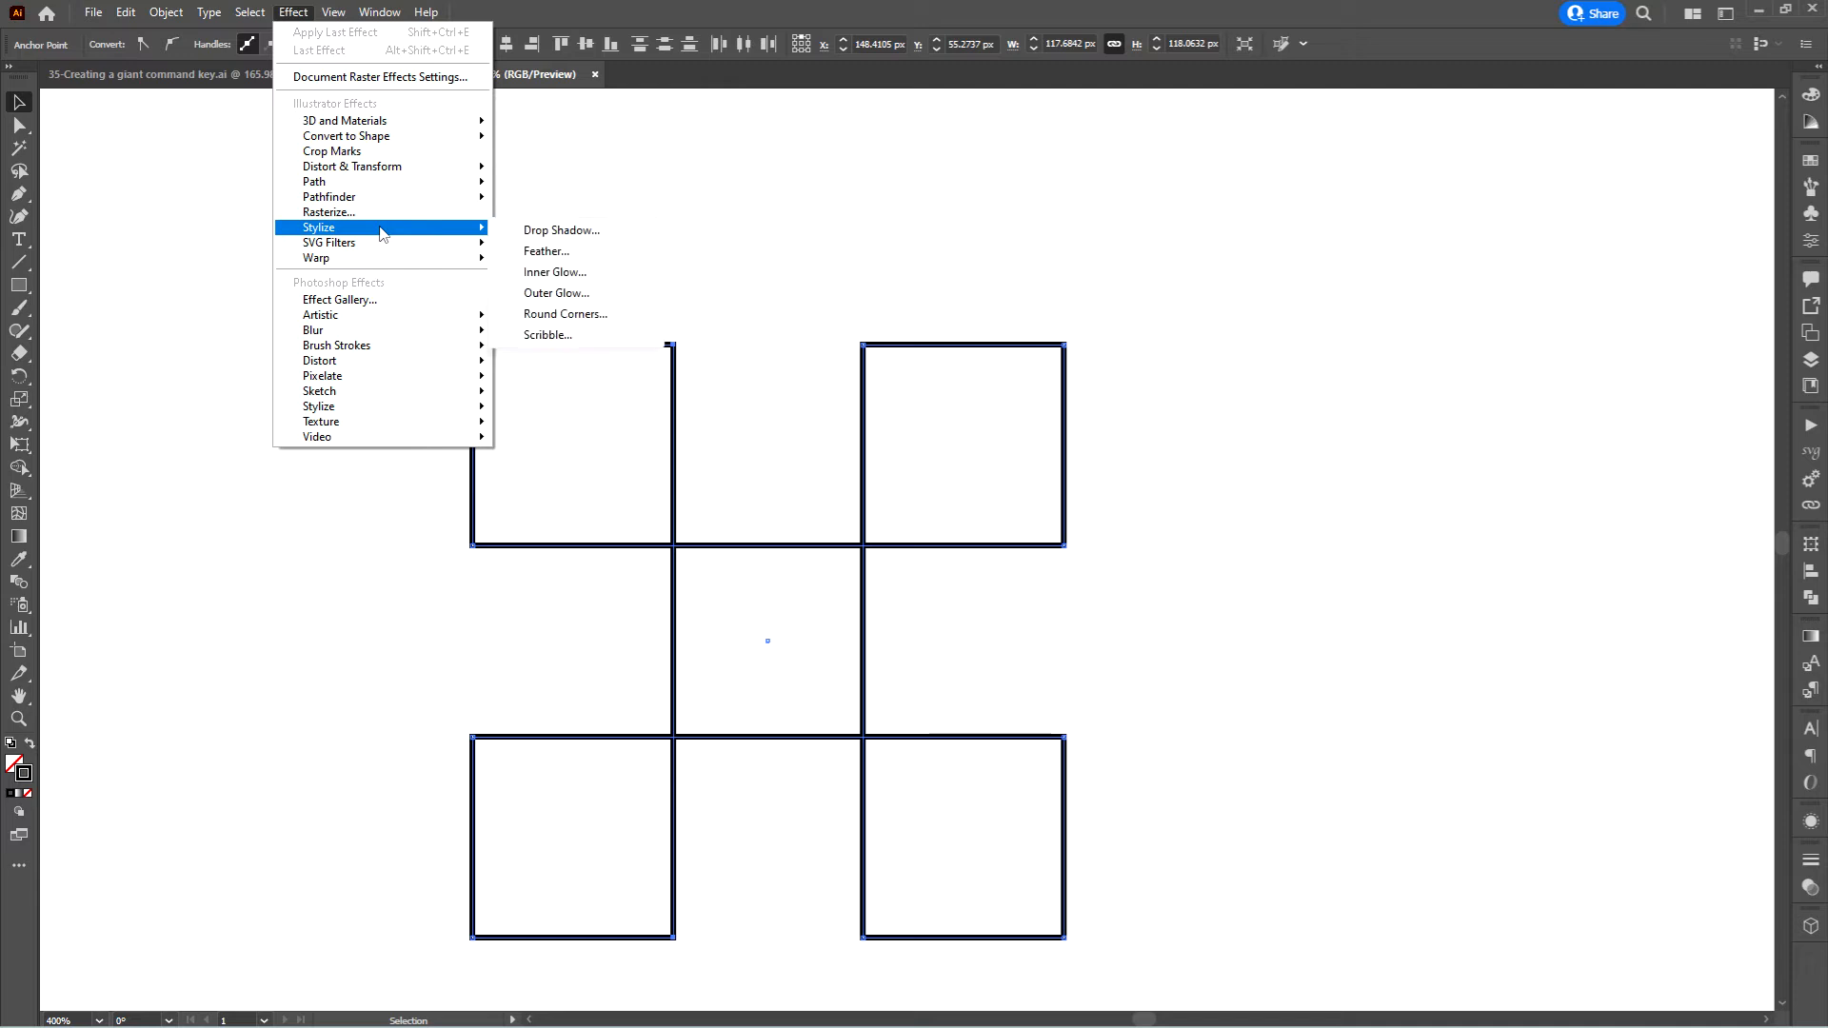
{"action": "left_click", "coordinate": [568, 314]}
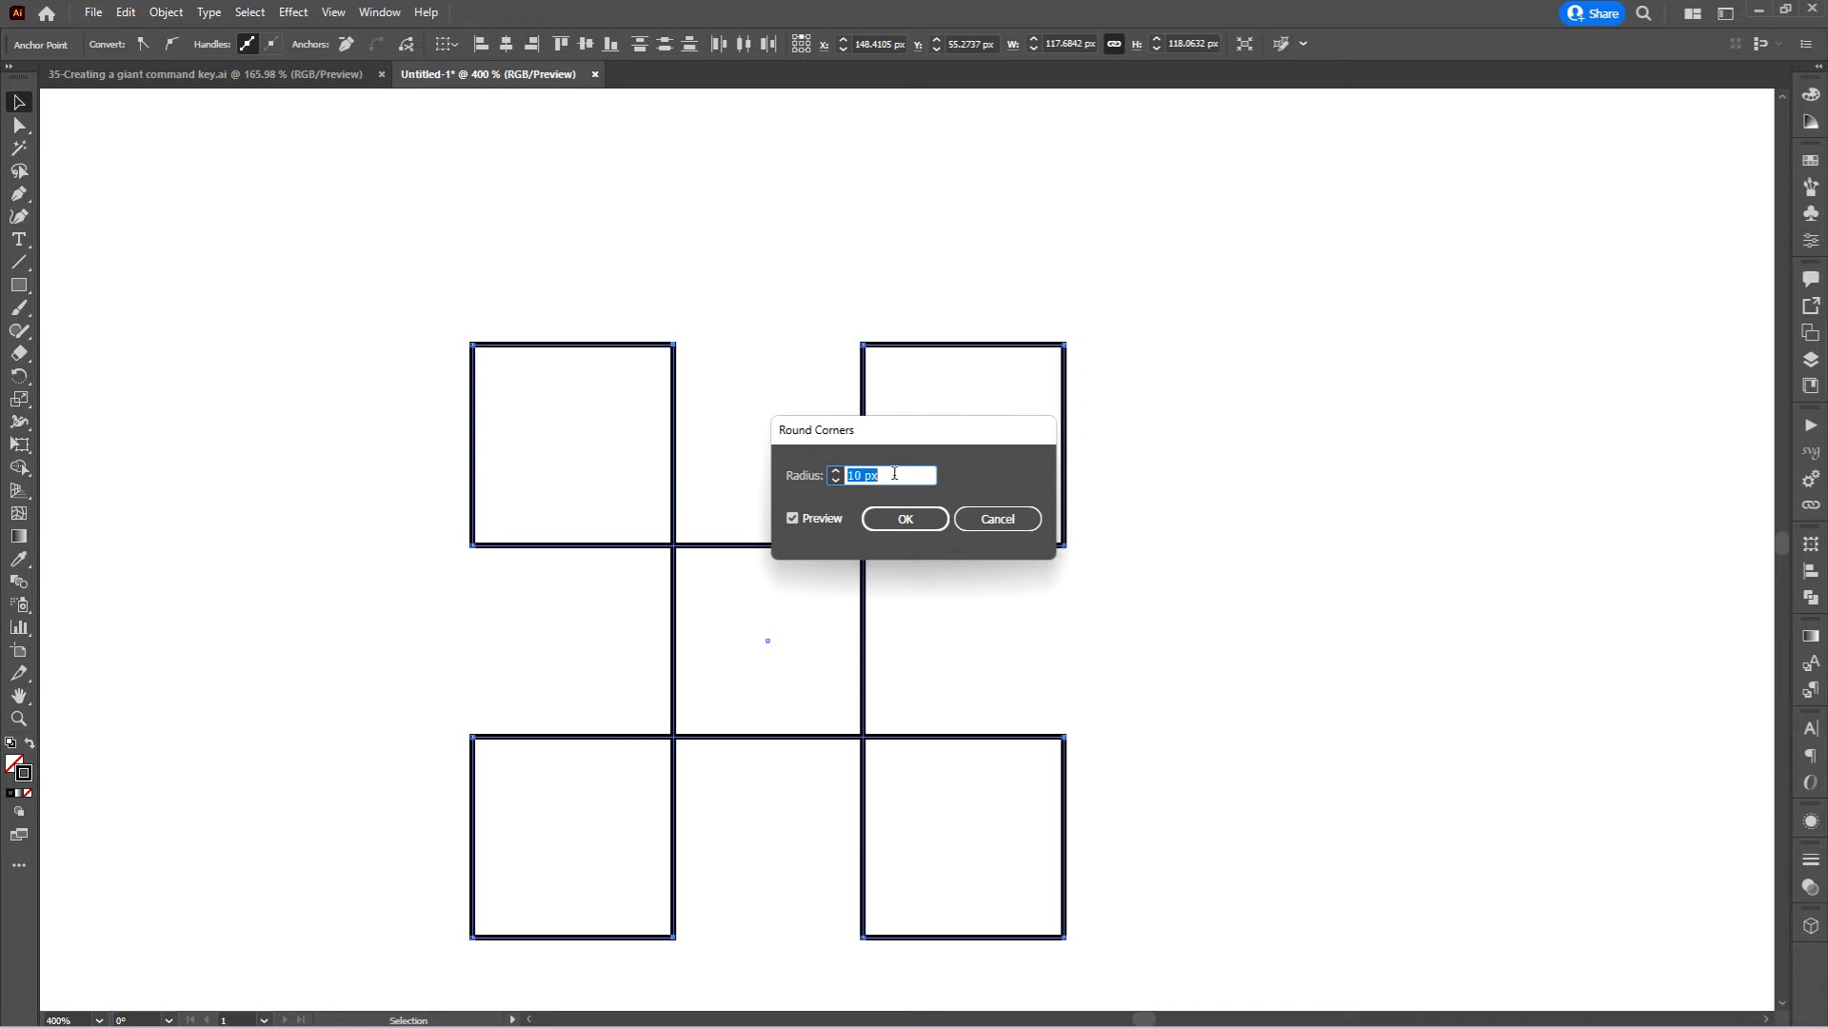
{"action": "type", "text": "20"}
{"action": "key", "text": "Return"}
{"action": "left_click", "coordinate": [1087, 597]}
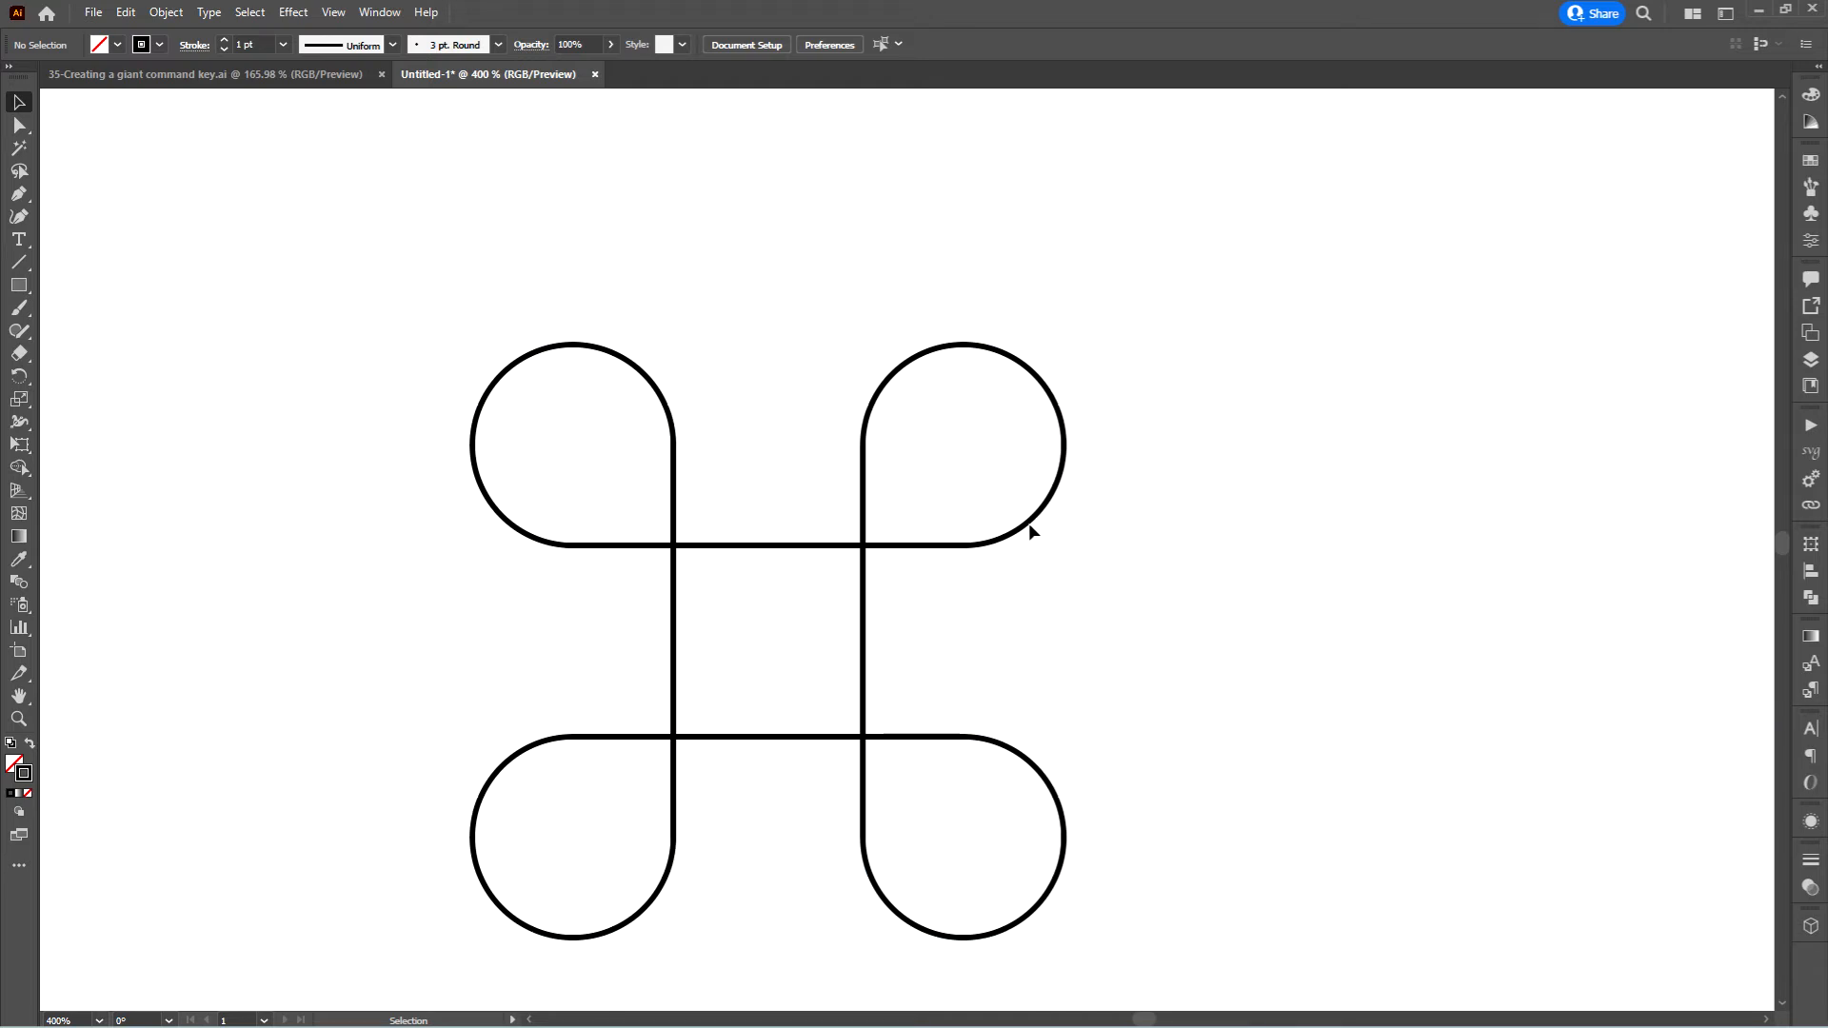
Set the stroke weight of the whole symbol to 10 pt
{"action": "key", "text": "ctrl+a"}
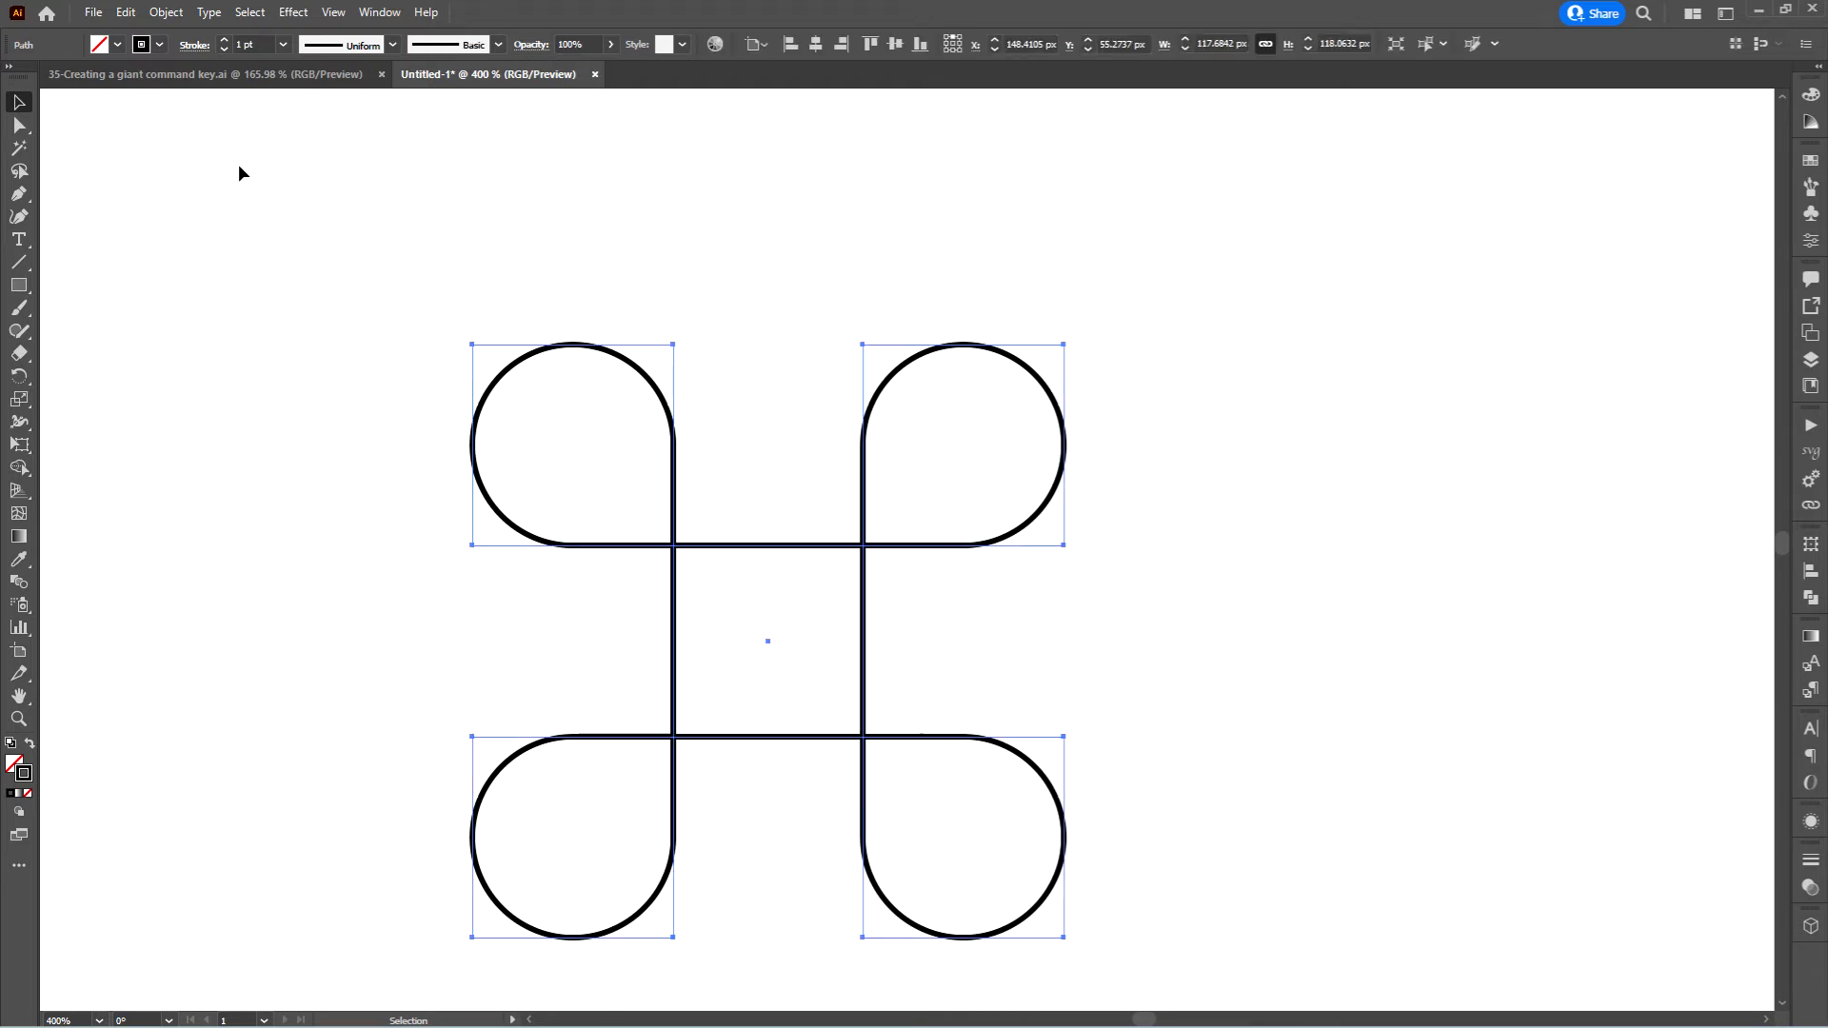
{"action": "left_click", "coordinate": [246, 45]}
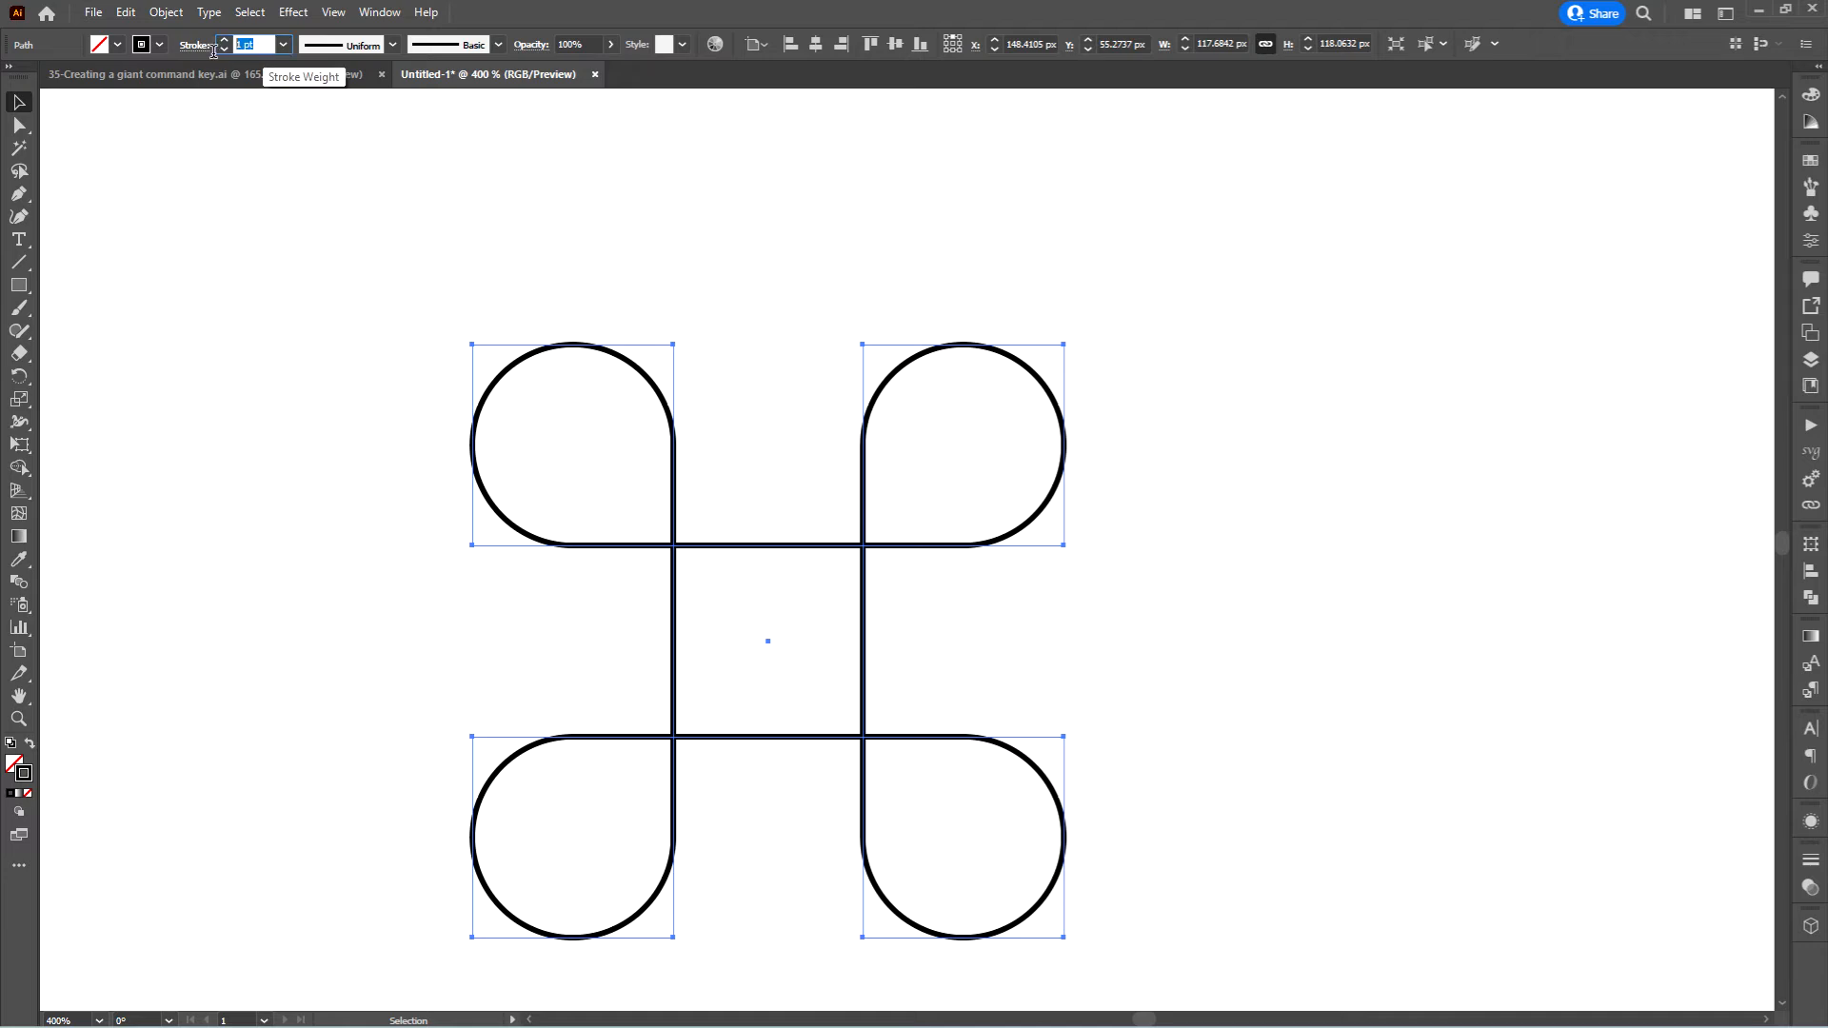
{"action": "type", "text": "10"}
{"action": "left_click", "coordinate": [1281, 556]}
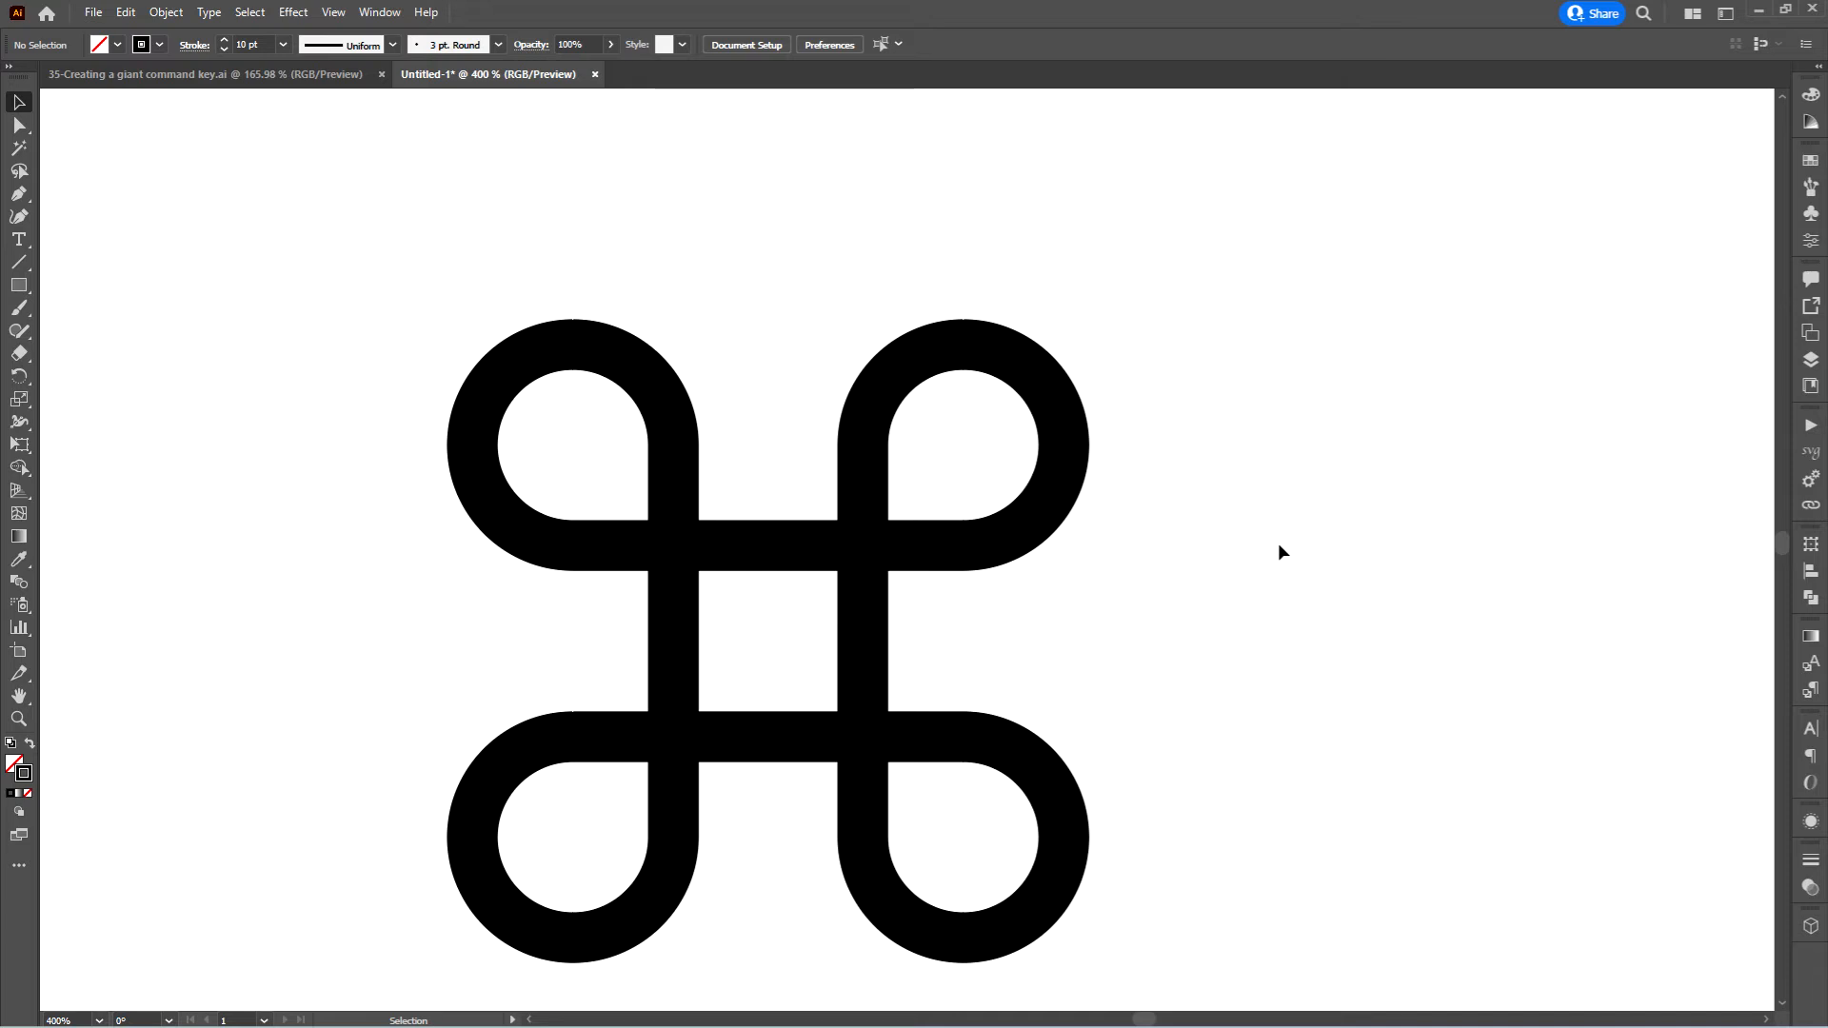
Centre the complete symbol horizontally on the artboard and move it down to about the artboard's middle
{"action": "scroll", "coordinate": [1277, 544], "scroll_direction": "down", "scroll_amount": 4}
{"action": "scroll", "coordinate": [1277, 561], "scroll_direction": "up", "scroll_amount": 2}
{"action": "scroll", "coordinate": [1277, 564], "scroll_direction": "down", "scroll_amount": 1}
{"action": "left_click_drag", "start_coordinate": [1333, 640], "coordinate": [872, 414]}
{"action": "left_click", "coordinate": [664, 364]}
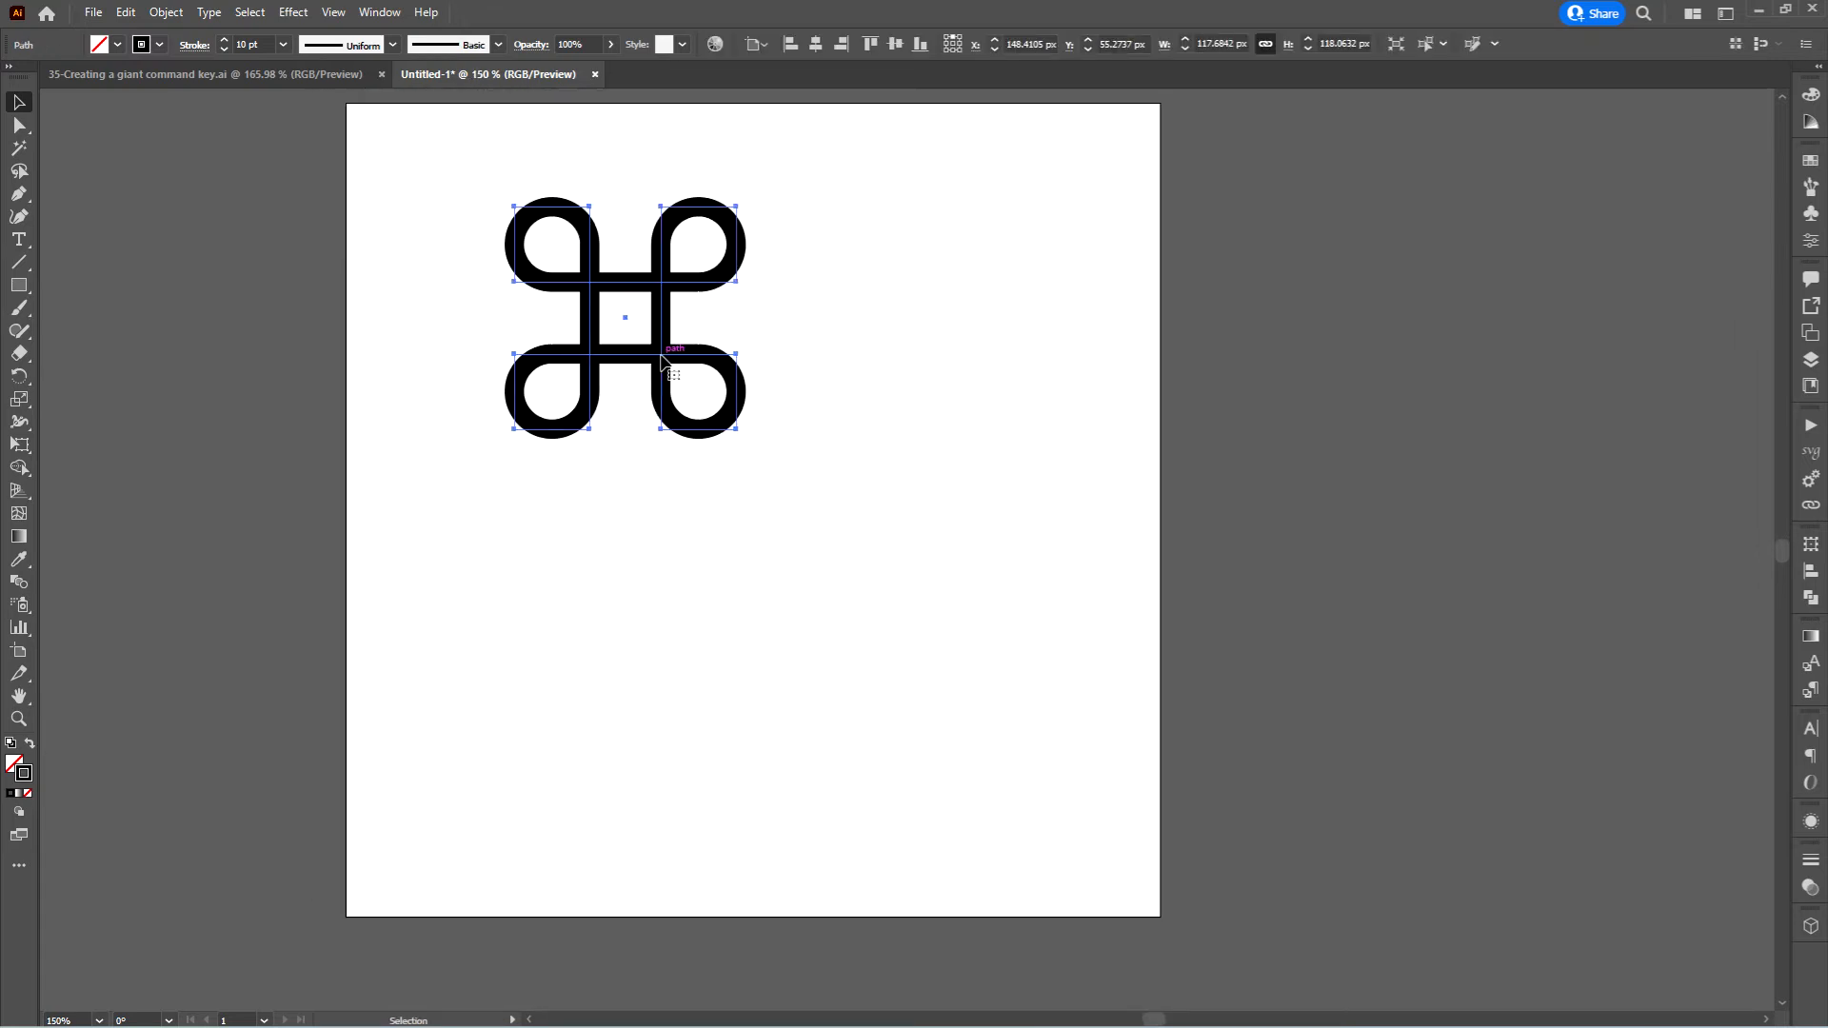
{"action": "left_click", "coordinate": [816, 44]}
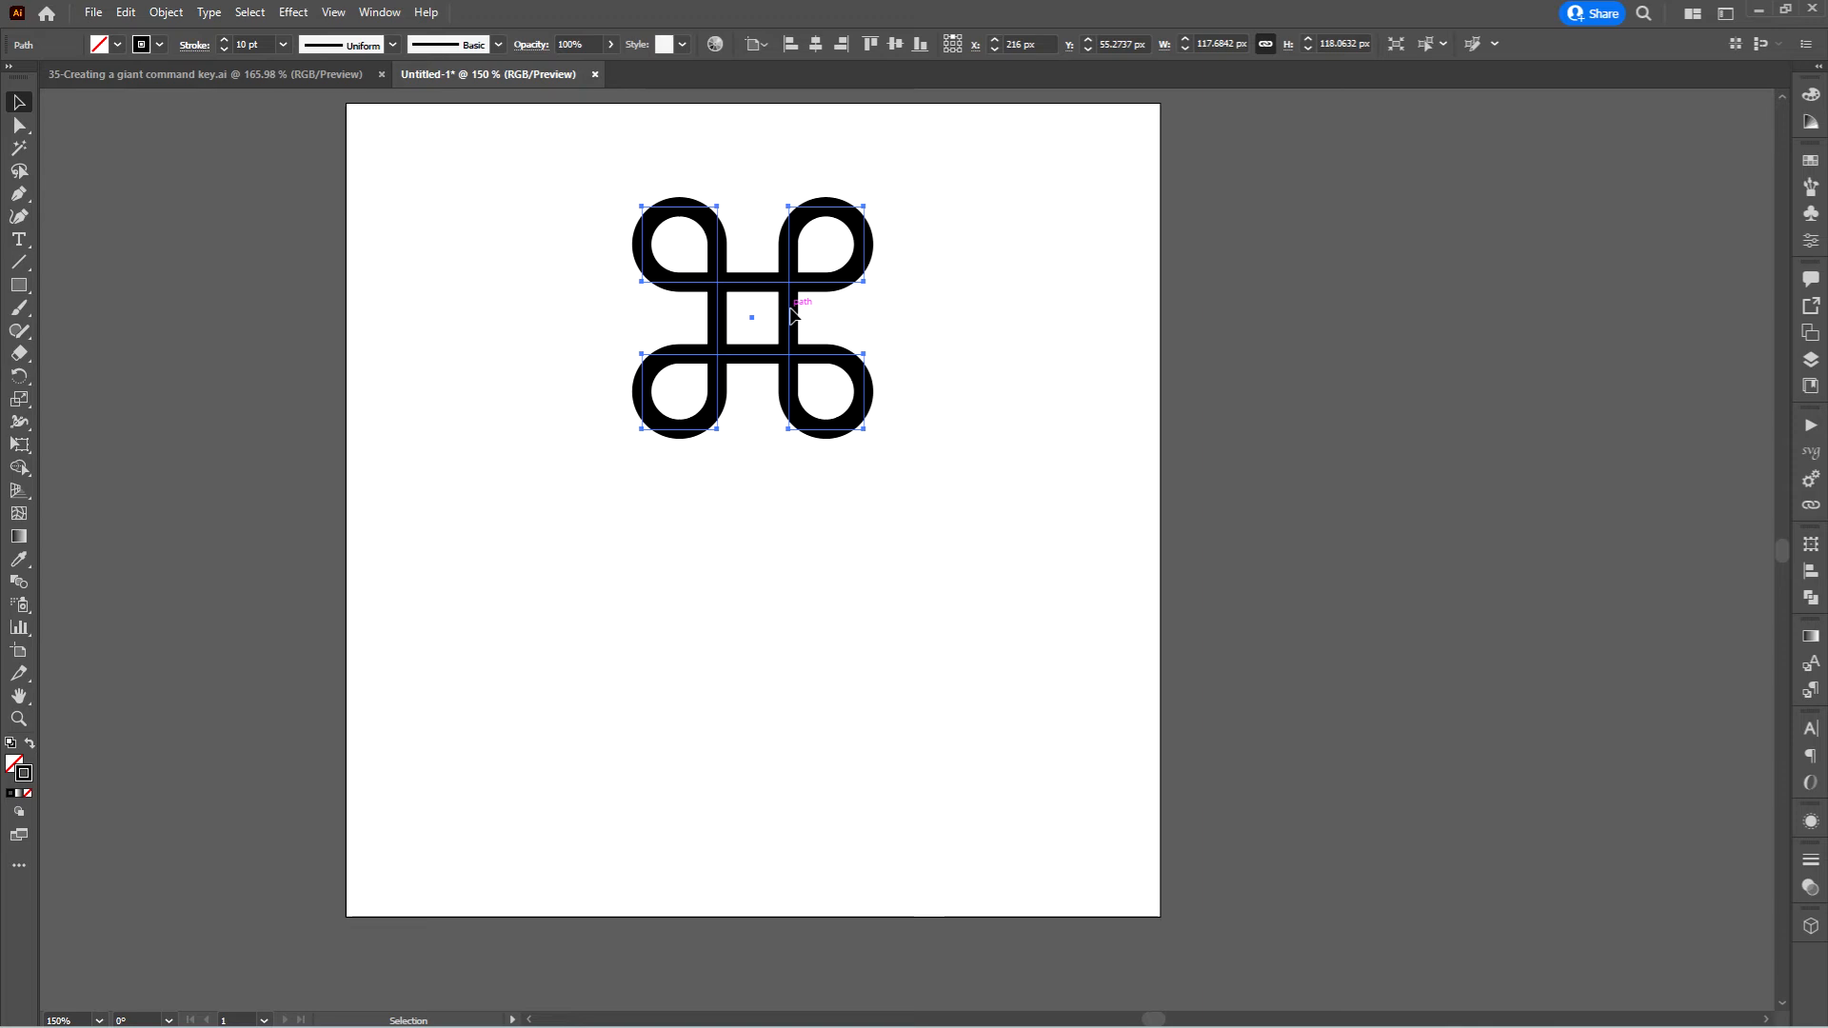
{"action": "left_click_drag", "start_coordinate": [791, 314], "coordinate": [855, 533]}
{"action": "scroll", "coordinate": [744, 649], "scroll_direction": "up", "scroll_amount": 4}
{"action": "scroll", "coordinate": [787, 642], "scroll_direction": "down", "scroll_amount": 1}
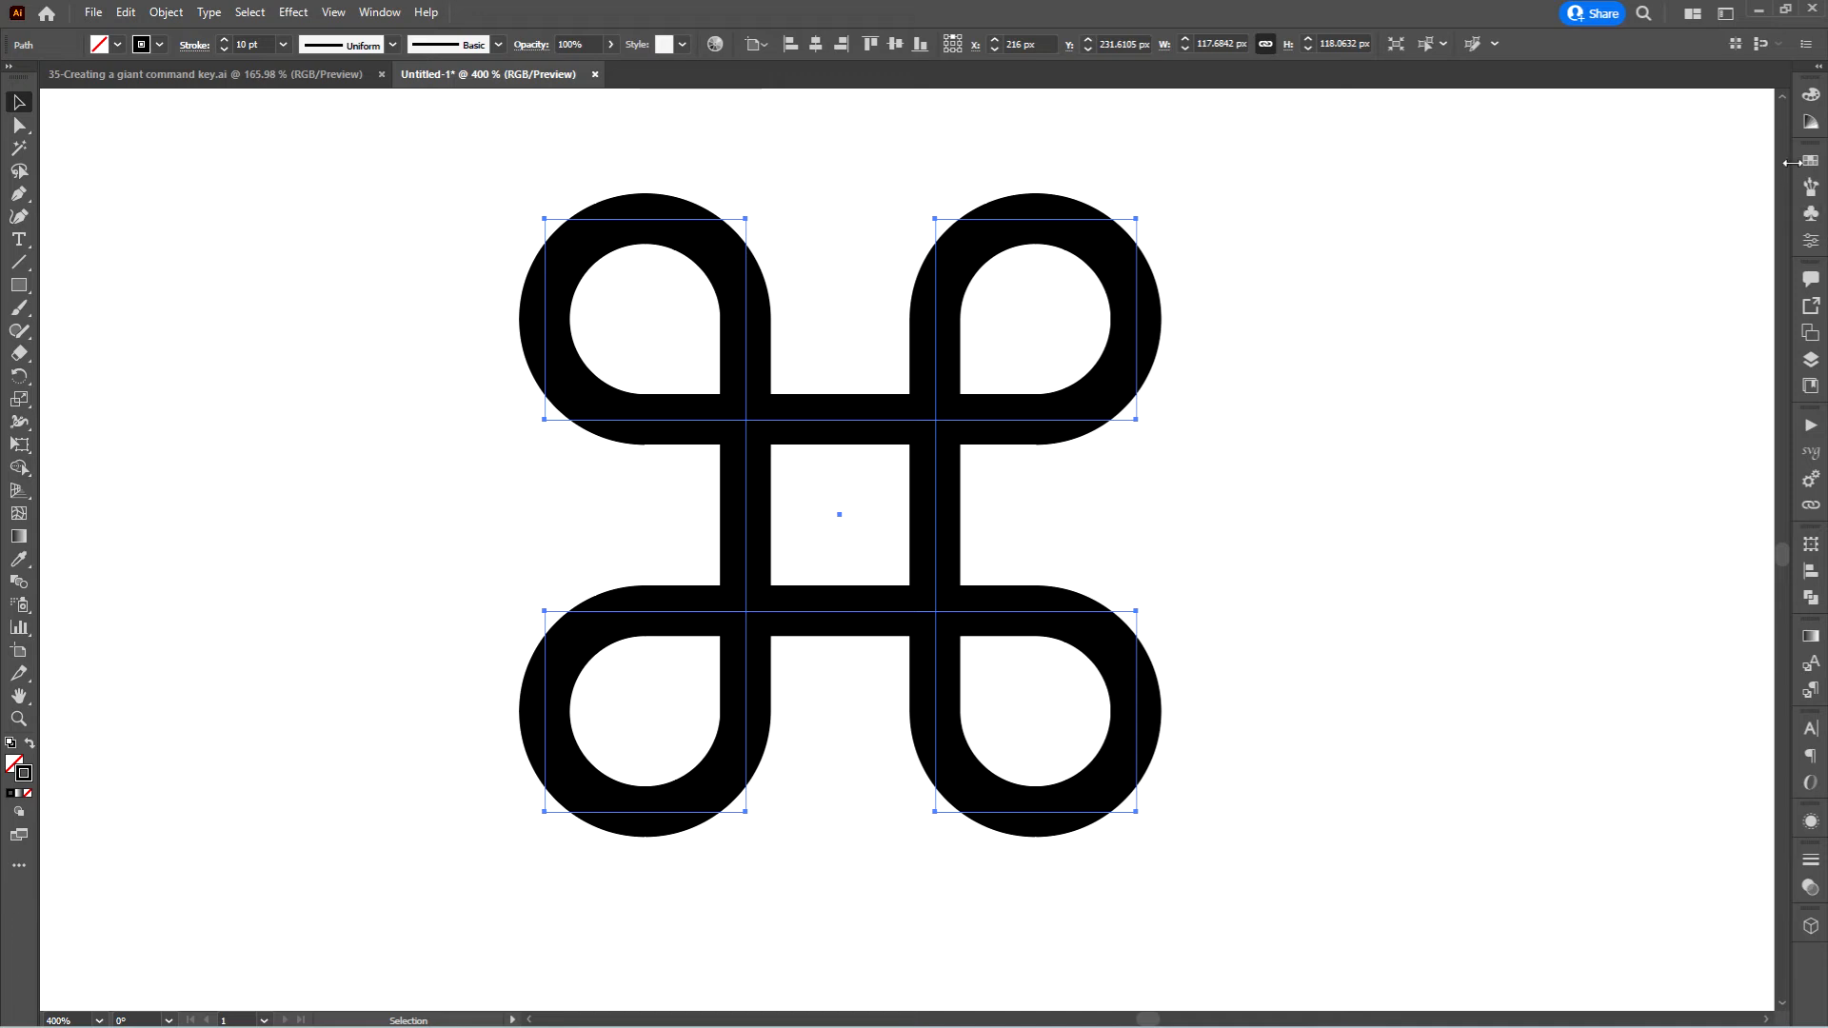
Change the symbol's stroke colour to light blue
{"action": "left_click", "coordinate": [1811, 160]}
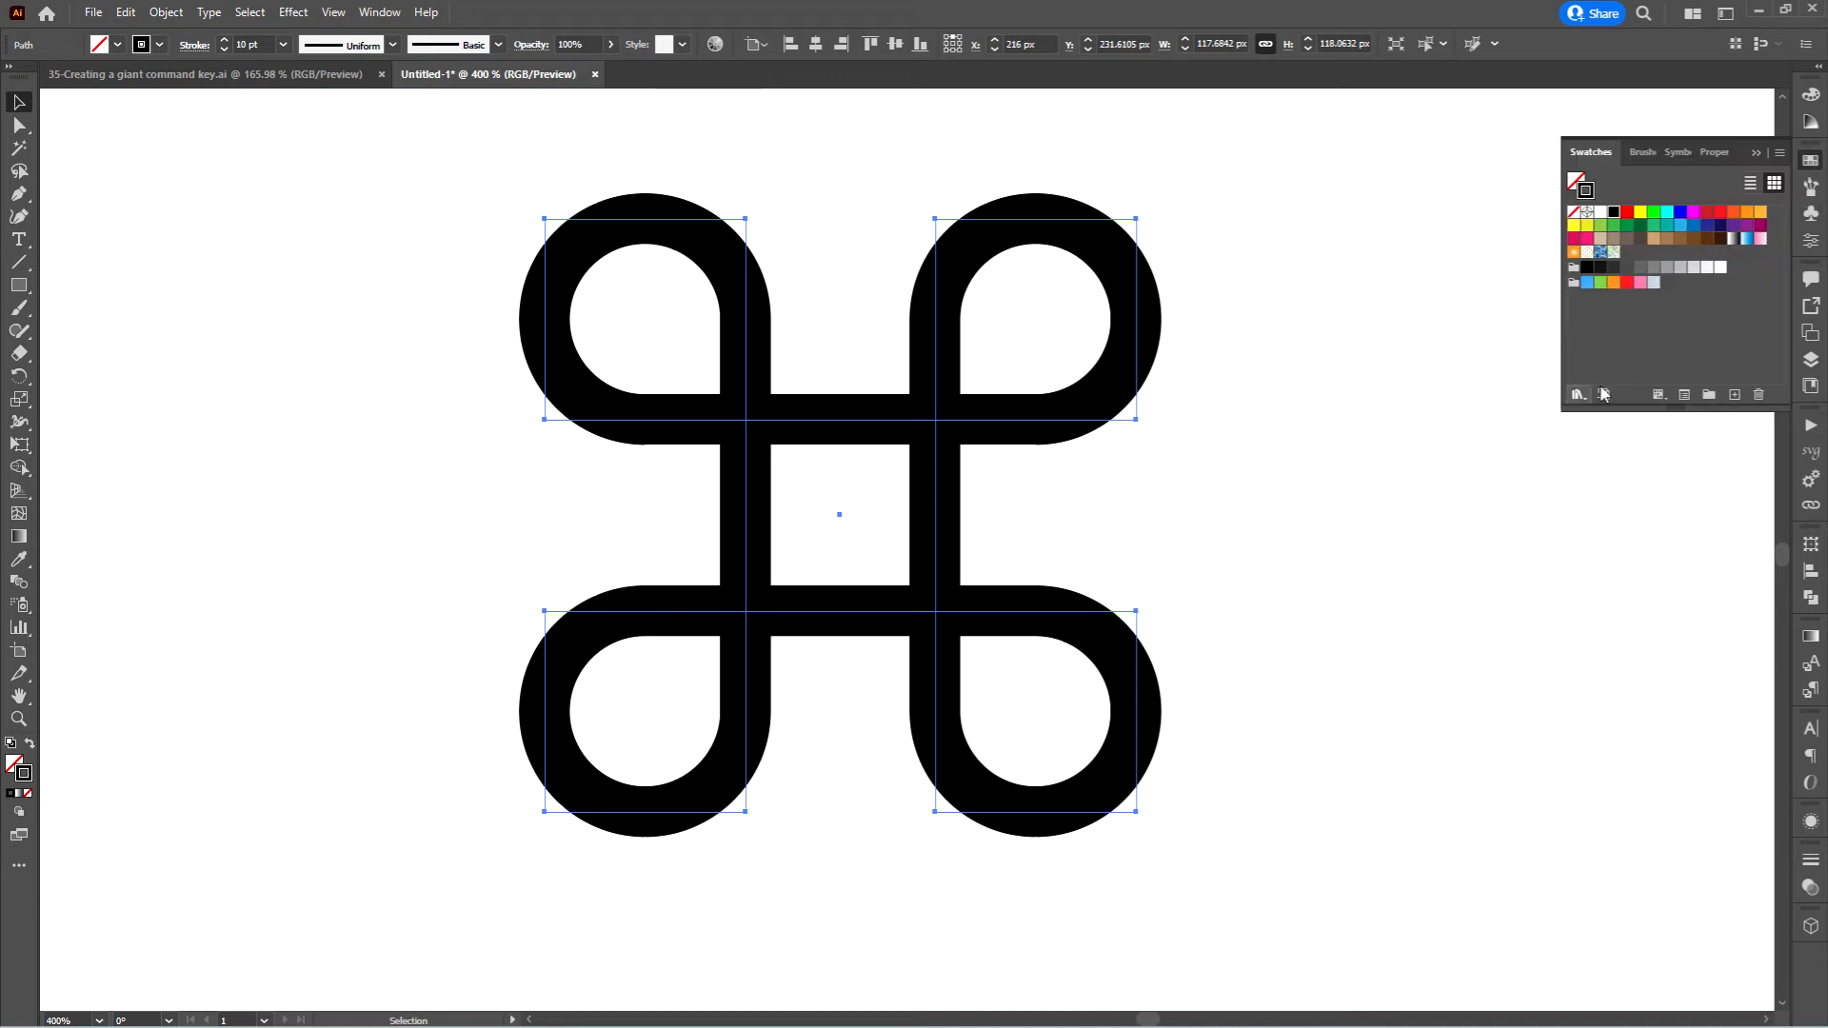
{"action": "left_click", "coordinate": [1679, 226]}
{"action": "left_click", "coordinate": [1756, 152]}
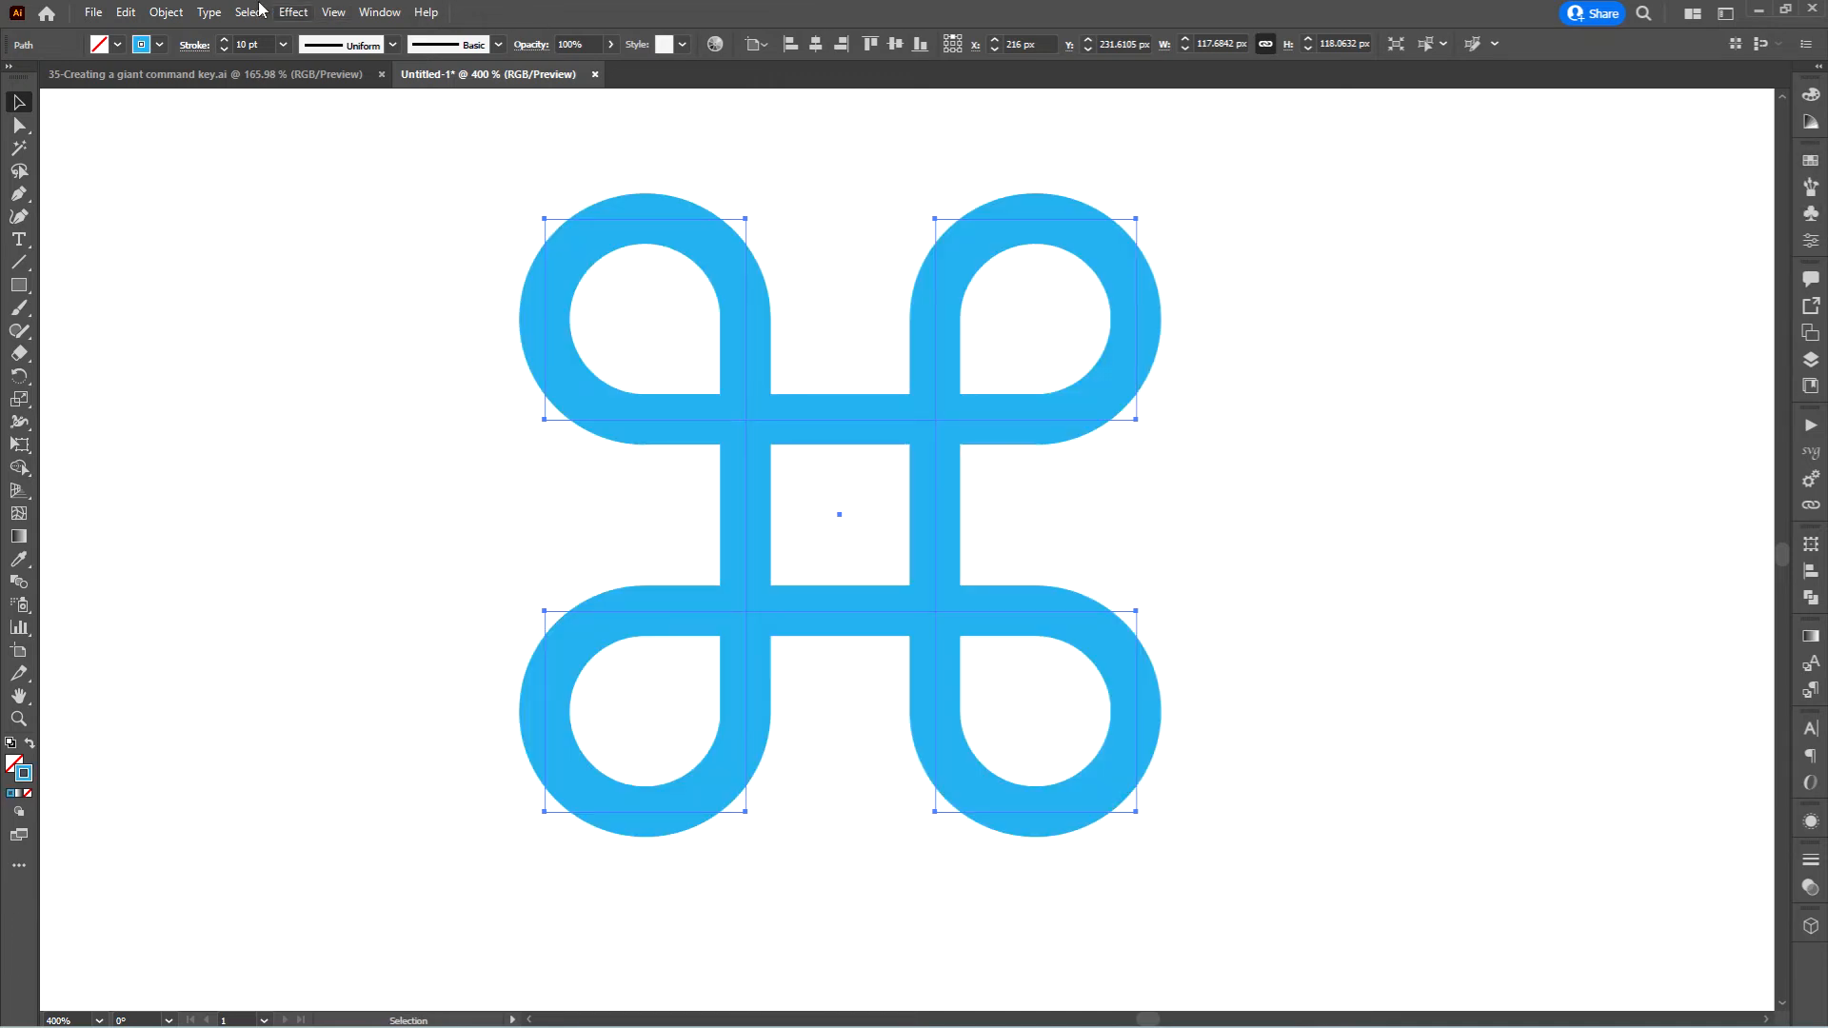
Apply the 3D Extrude & Bevel effect to the symbol with a depth of 30 px
{"action": "left_click", "coordinate": [293, 11]}
{"action": "mouse_move", "coordinate": [368, 121]}
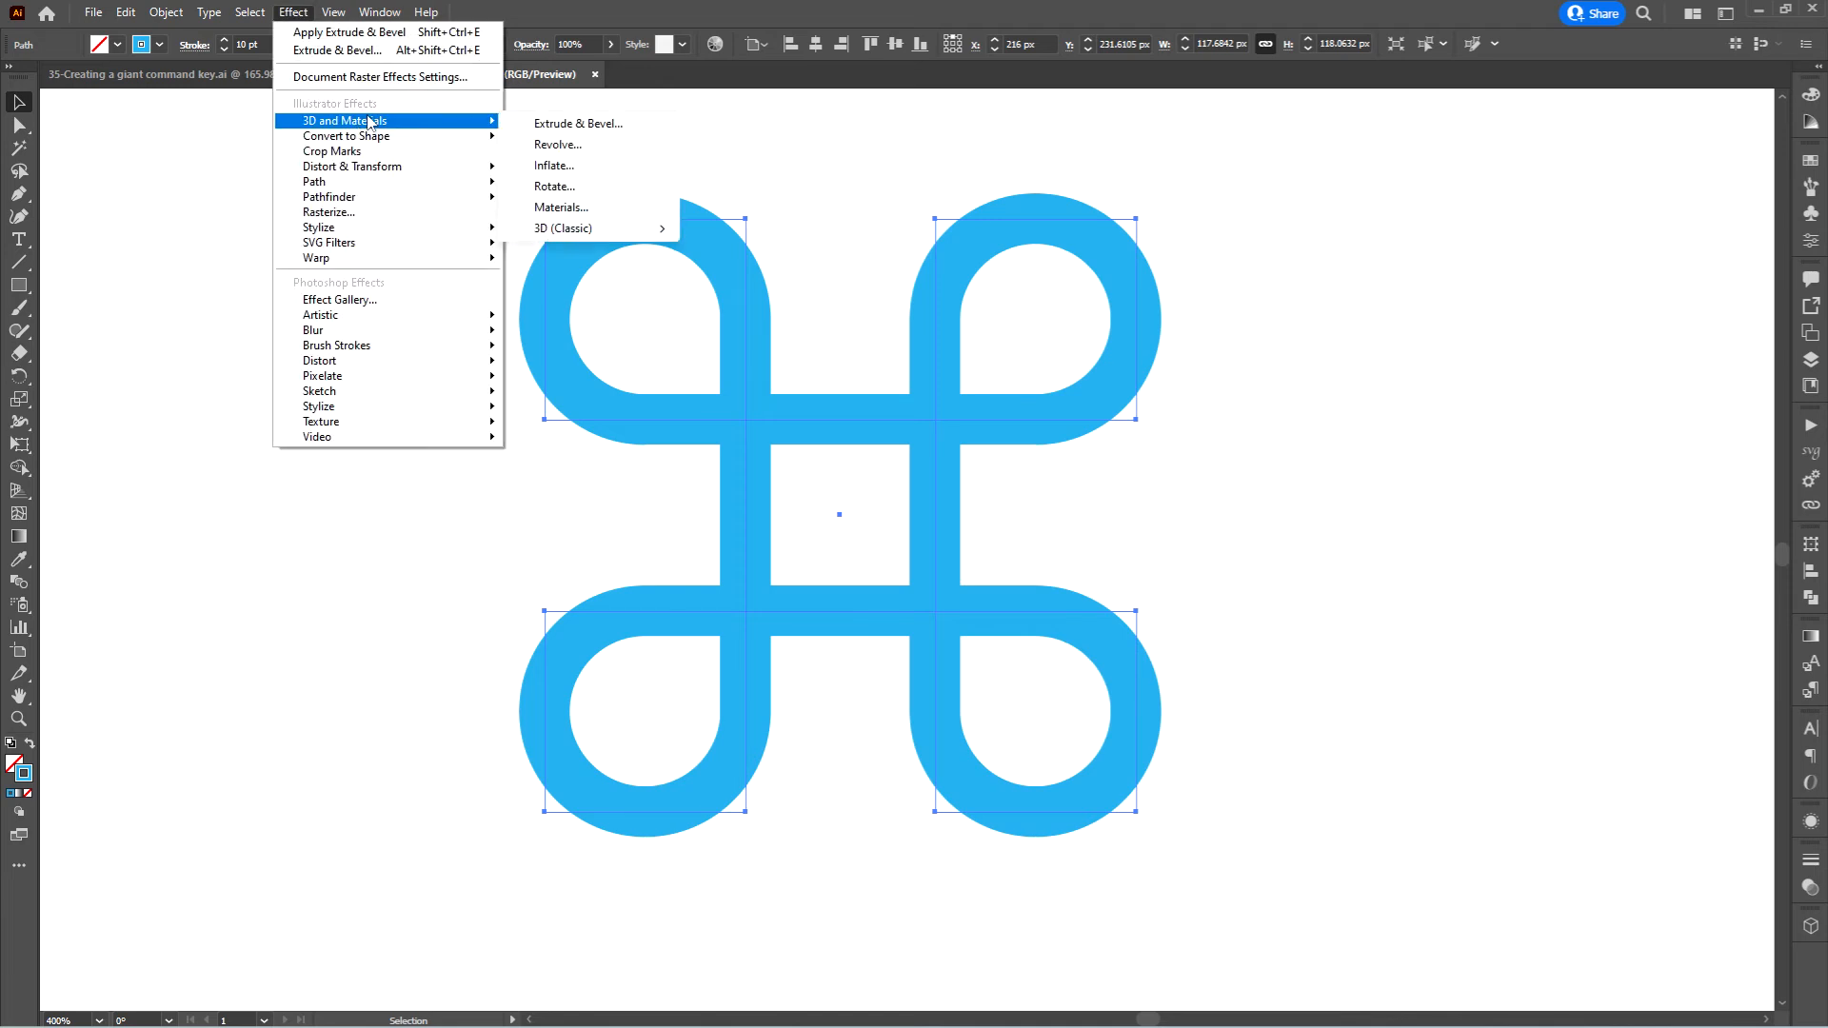
{"action": "left_click", "coordinate": [583, 126]}
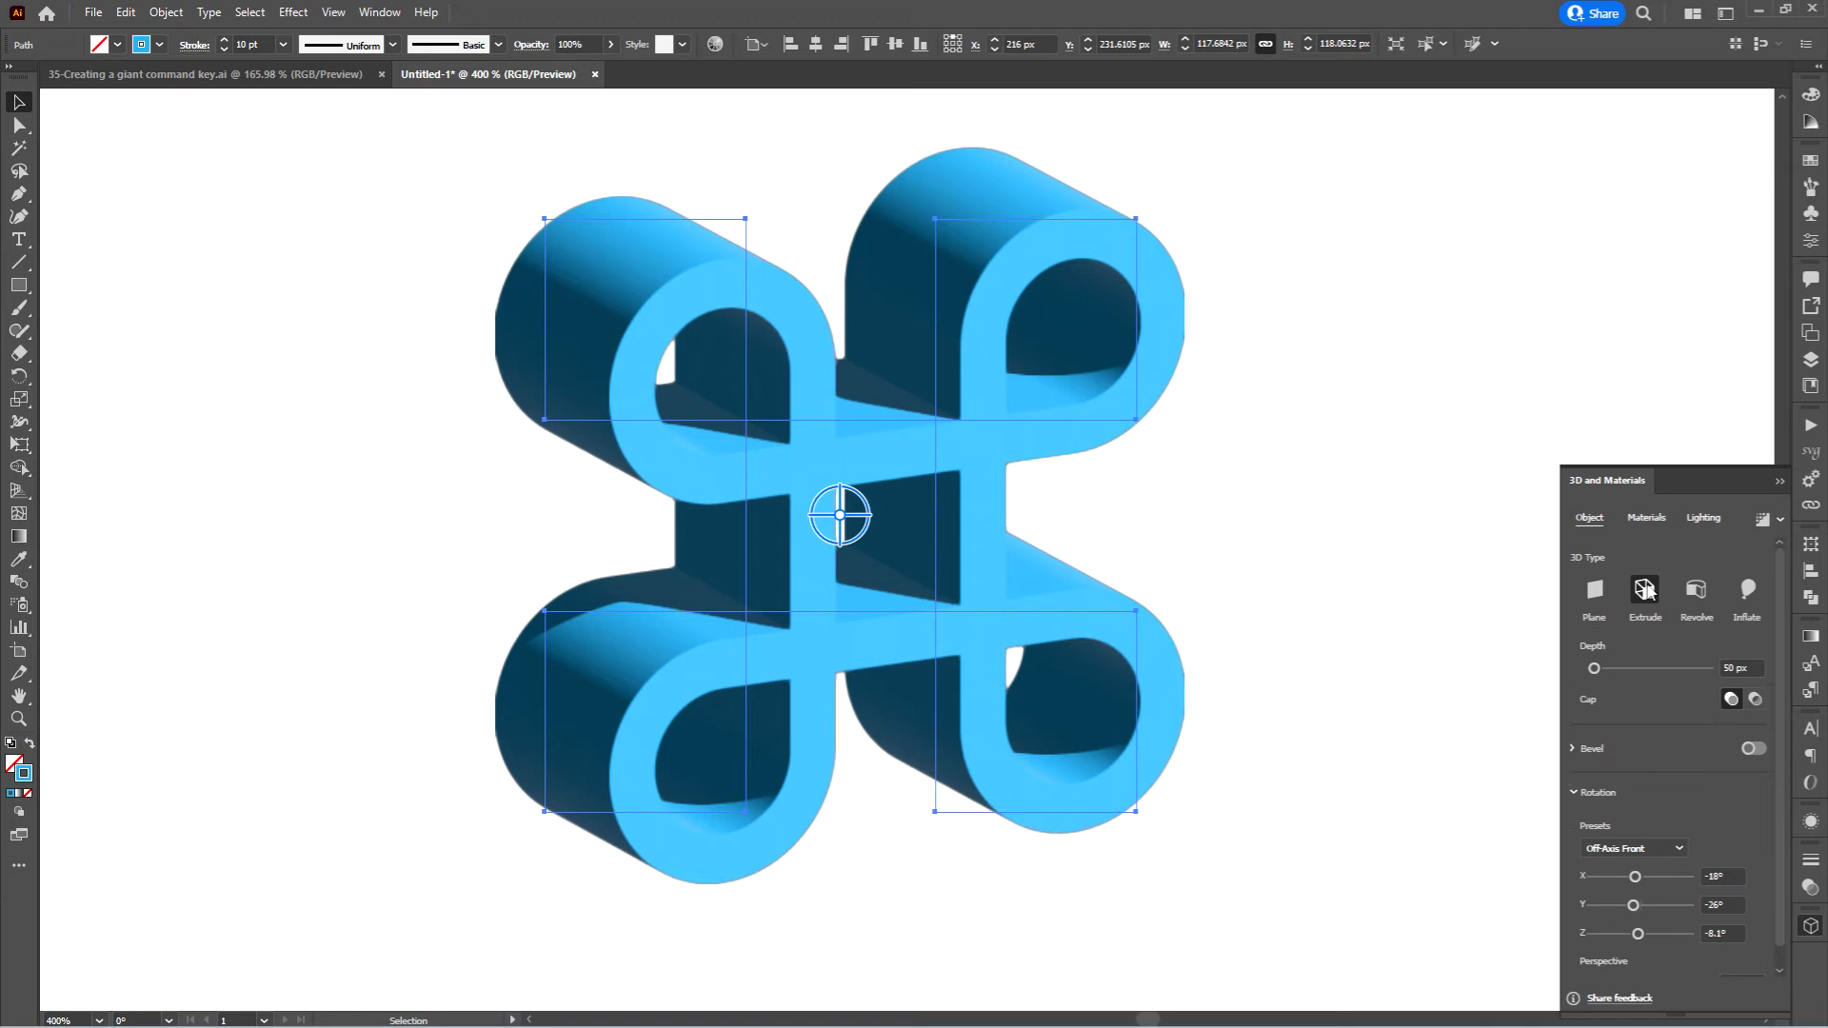
{"action": "double_click", "coordinate": [1756, 667]}
{"action": "type", "text": "30"}
{"action": "key", "text": "Return"}
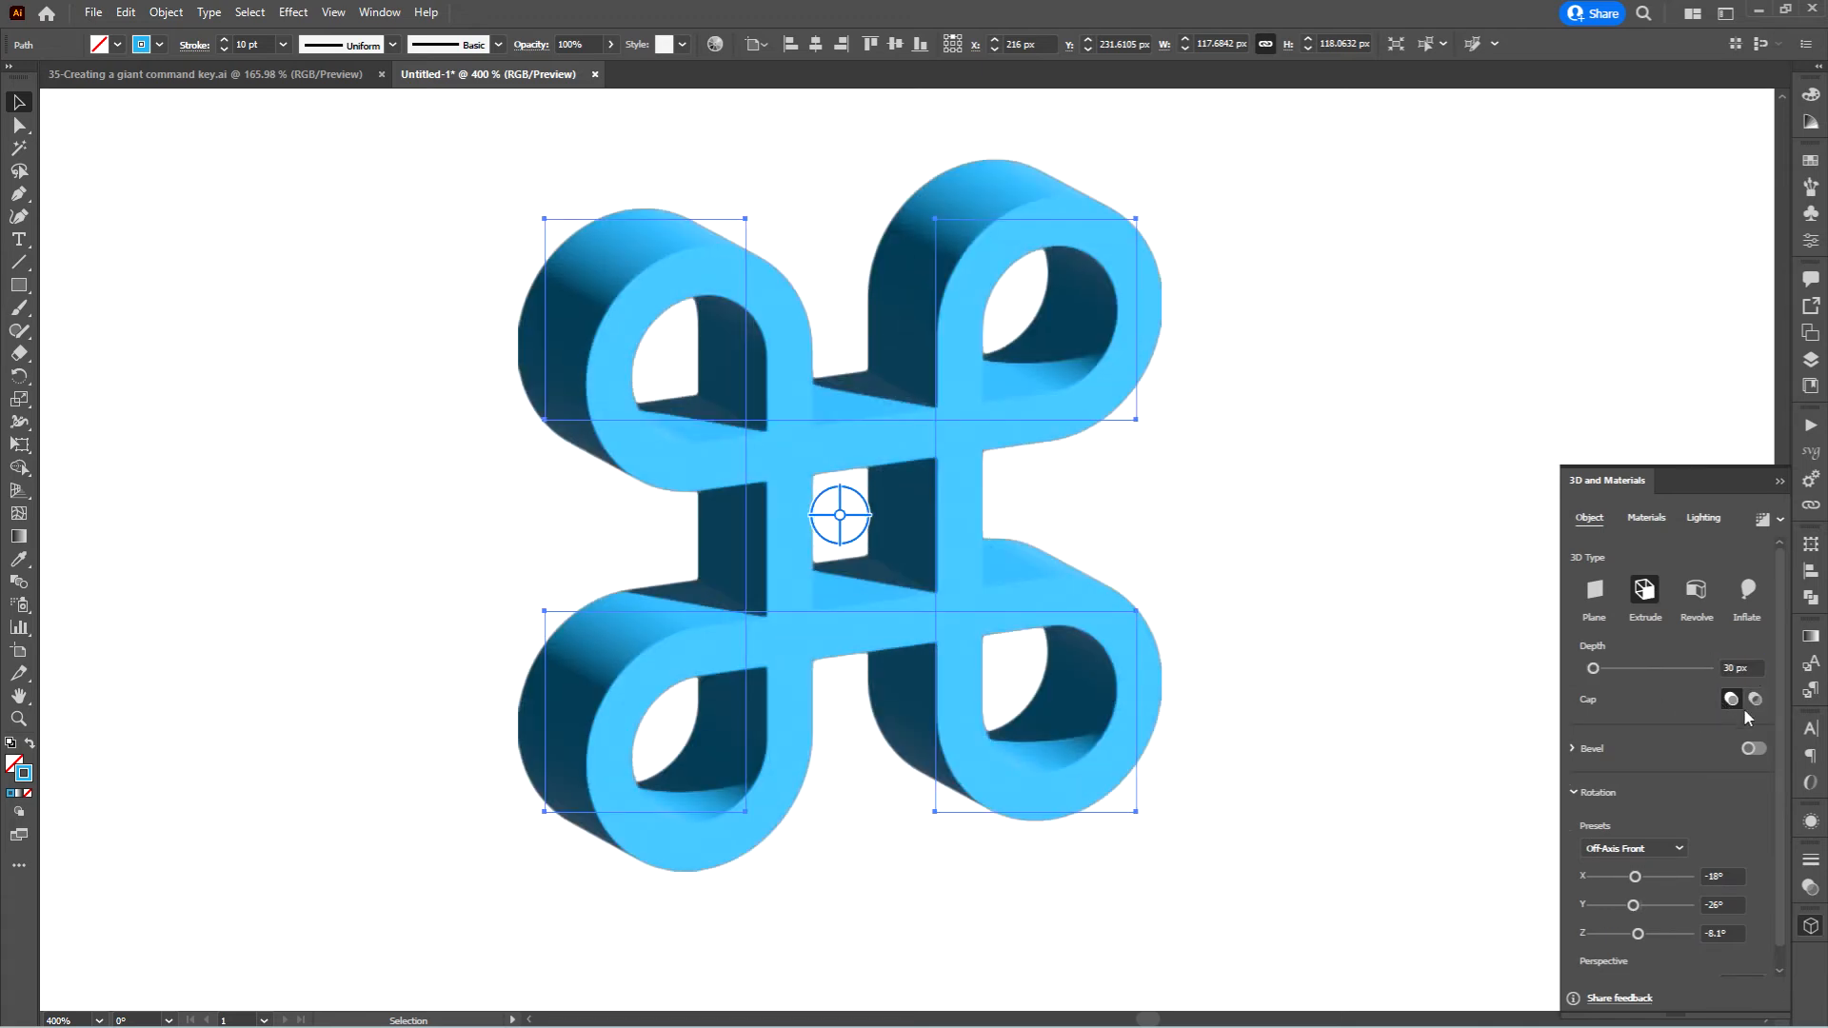
Add a Classic bevel to the extrusion and reduce its width to 13%
{"action": "scroll", "coordinate": [1666, 723], "scroll_direction": "down", "scroll_amount": 1}
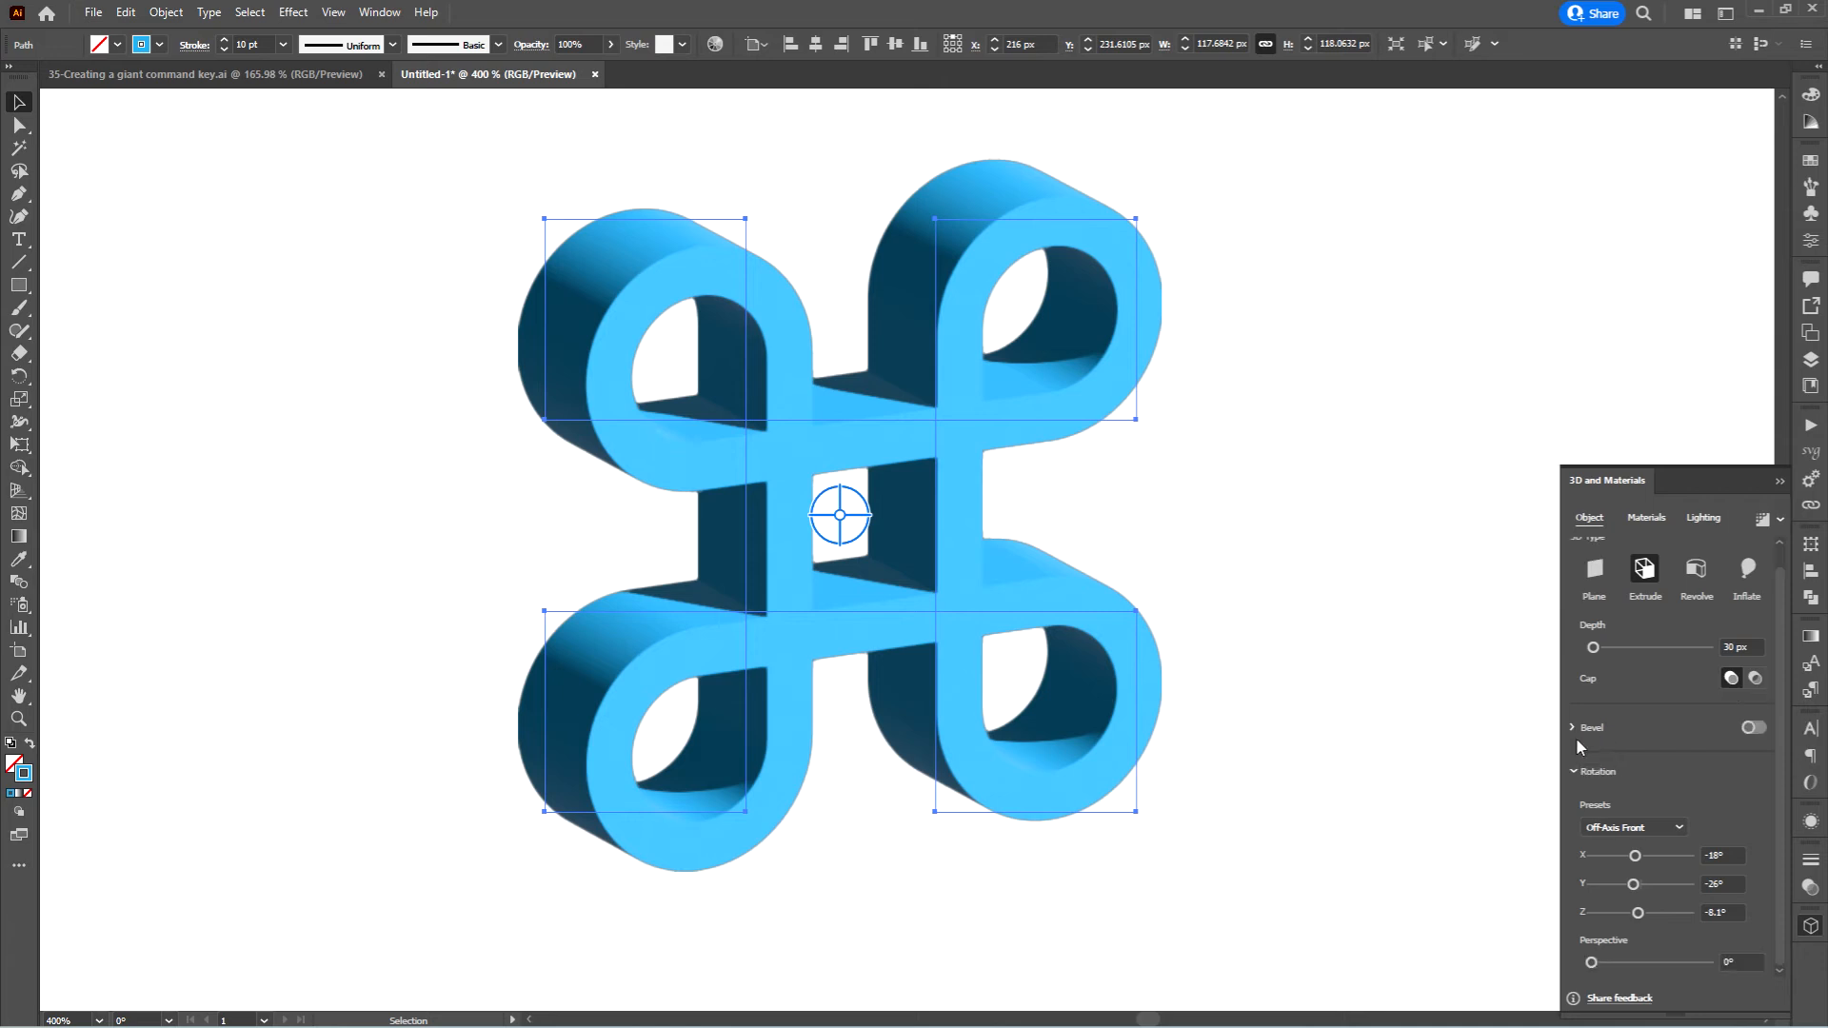
{"action": "left_click", "coordinate": [1753, 728]}
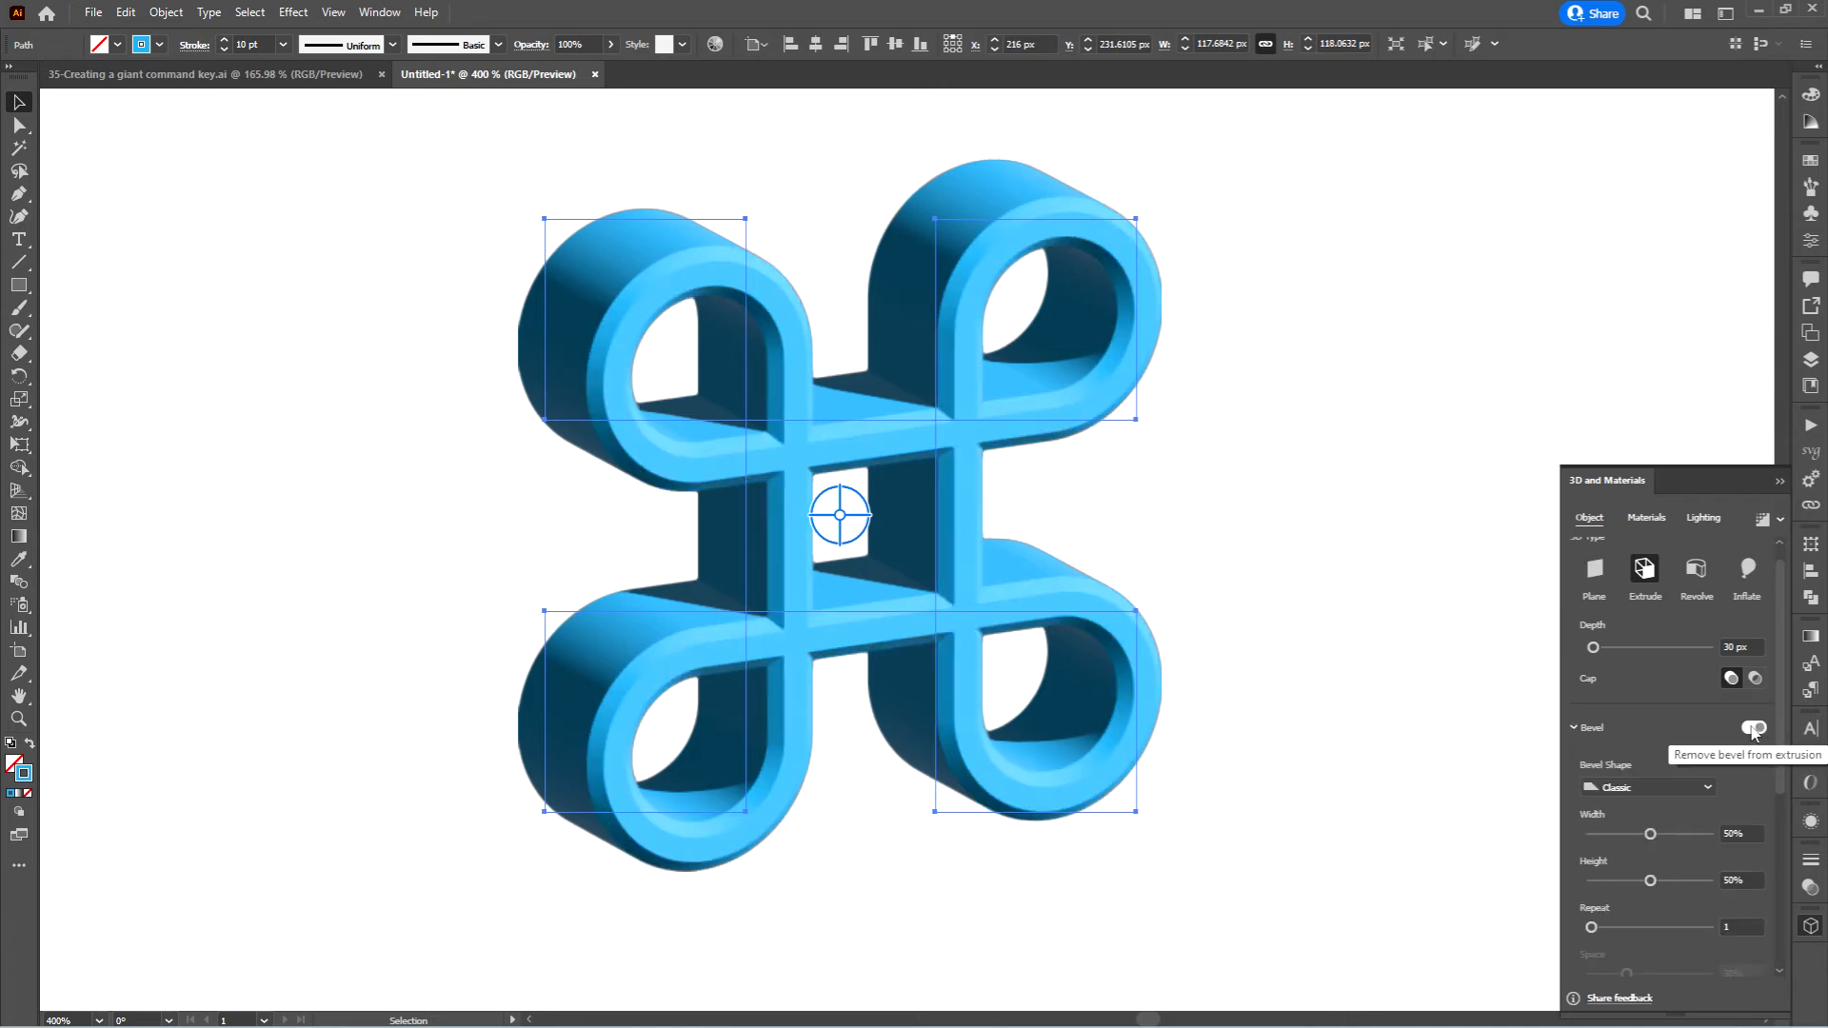
{"action": "left_click_drag", "start_coordinate": [1649, 834], "coordinate": [1607, 834]}
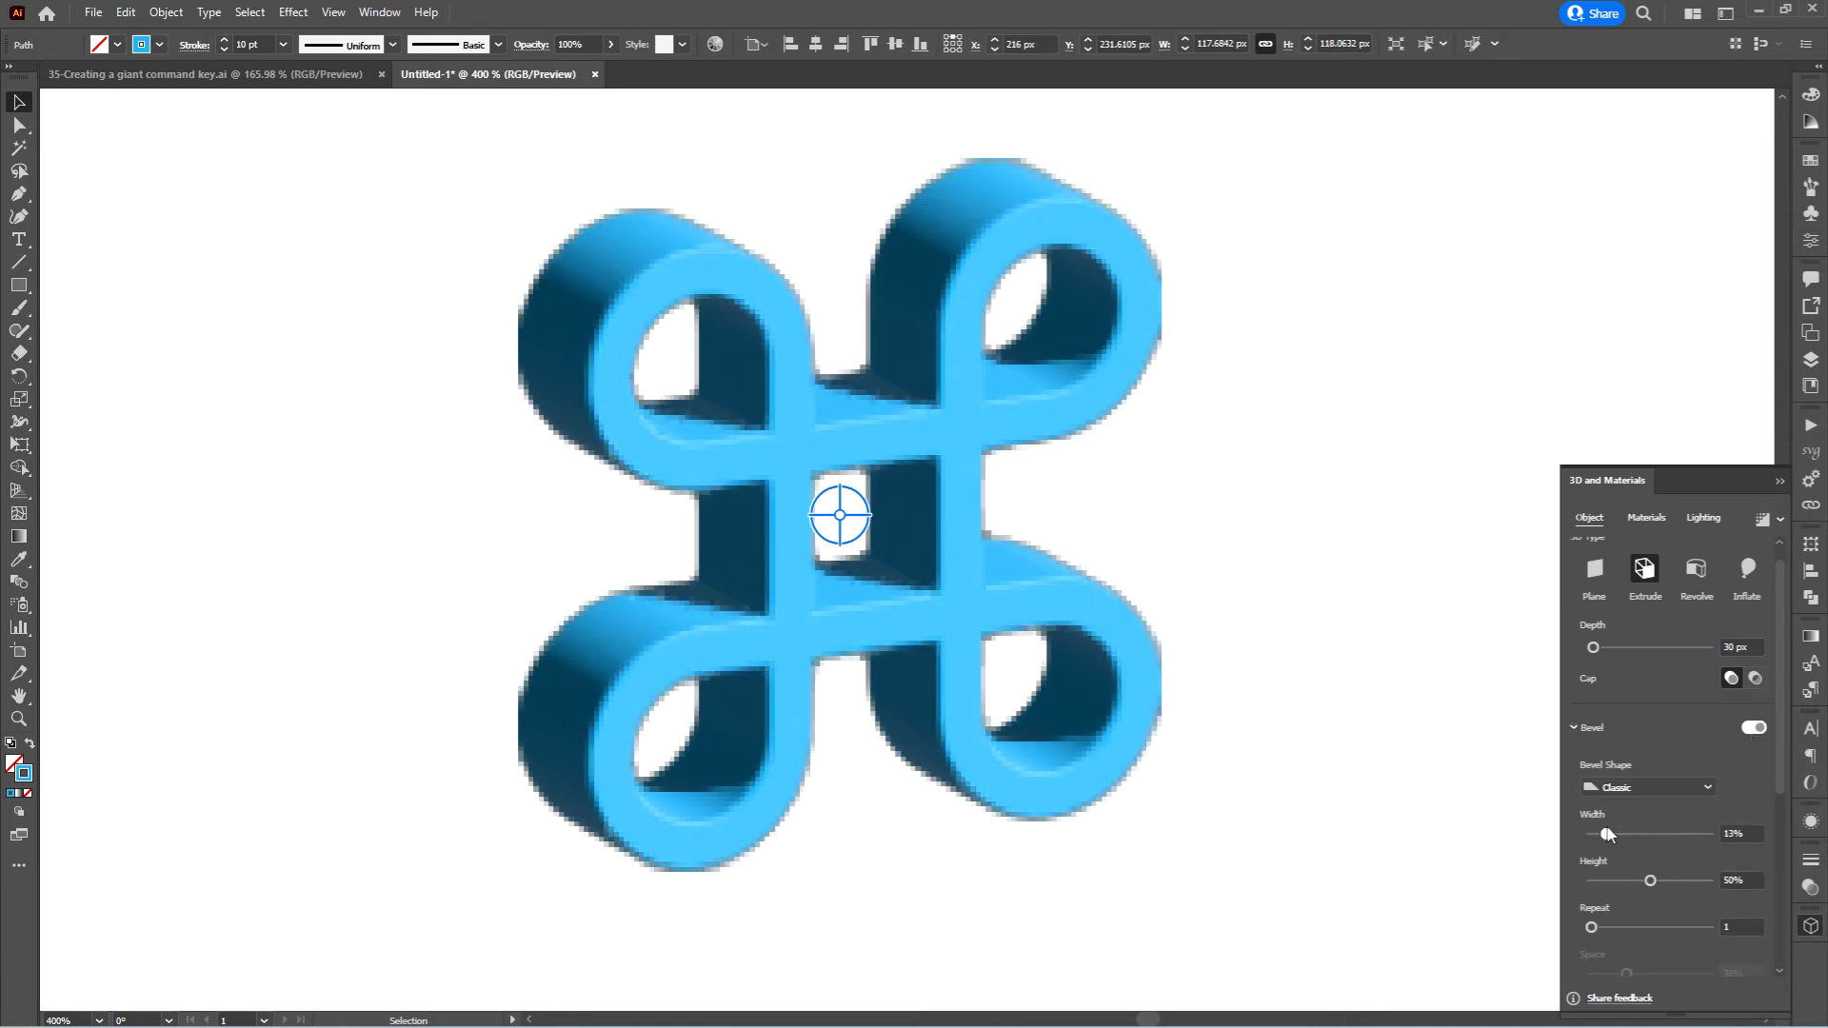
Try out different rotation and strong perspective settings on the extruded symbol, undoing each change
{"action": "scroll", "coordinate": [1637, 857], "scroll_direction": "down", "scroll_amount": 5}
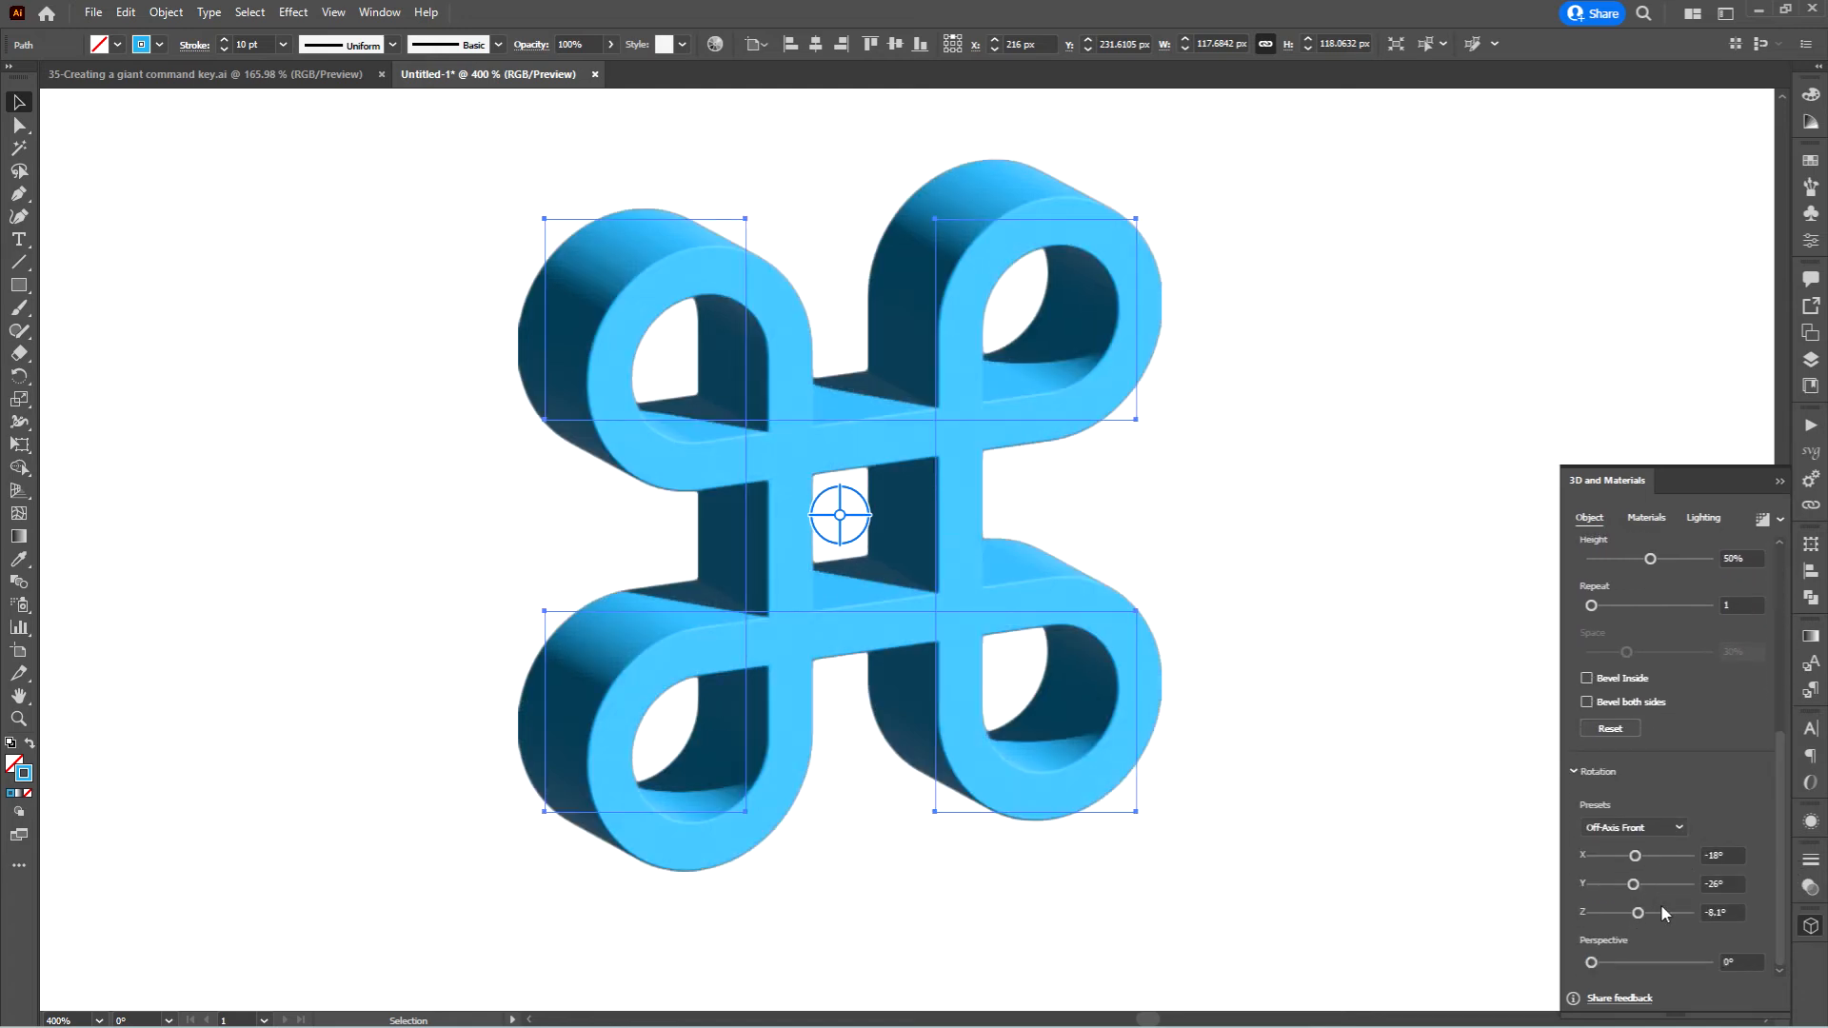
{"action": "left_click_drag", "start_coordinate": [1636, 857], "coordinate": [1625, 916]}
{"action": "key", "text": "ctrl+z"}
{"action": "key", "text": "ctrl+z"}
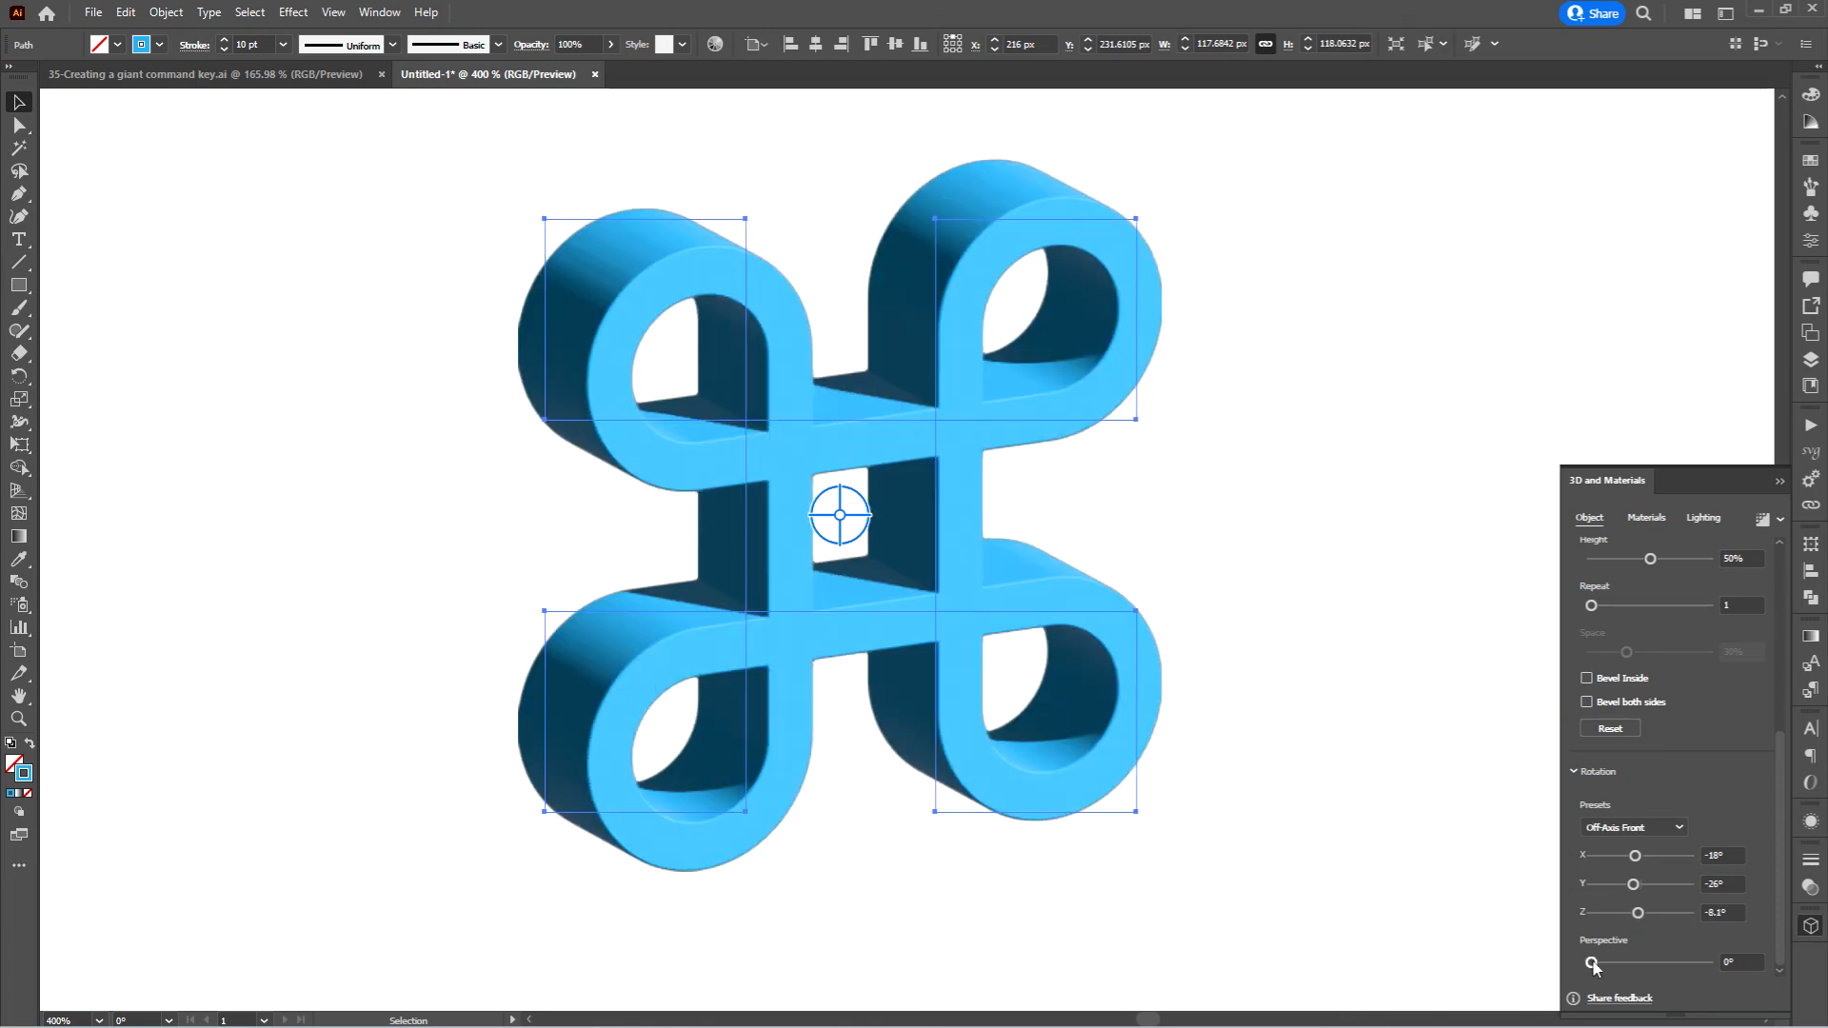
{"action": "left_click_drag", "start_coordinate": [1592, 964], "coordinate": [1728, 957]}
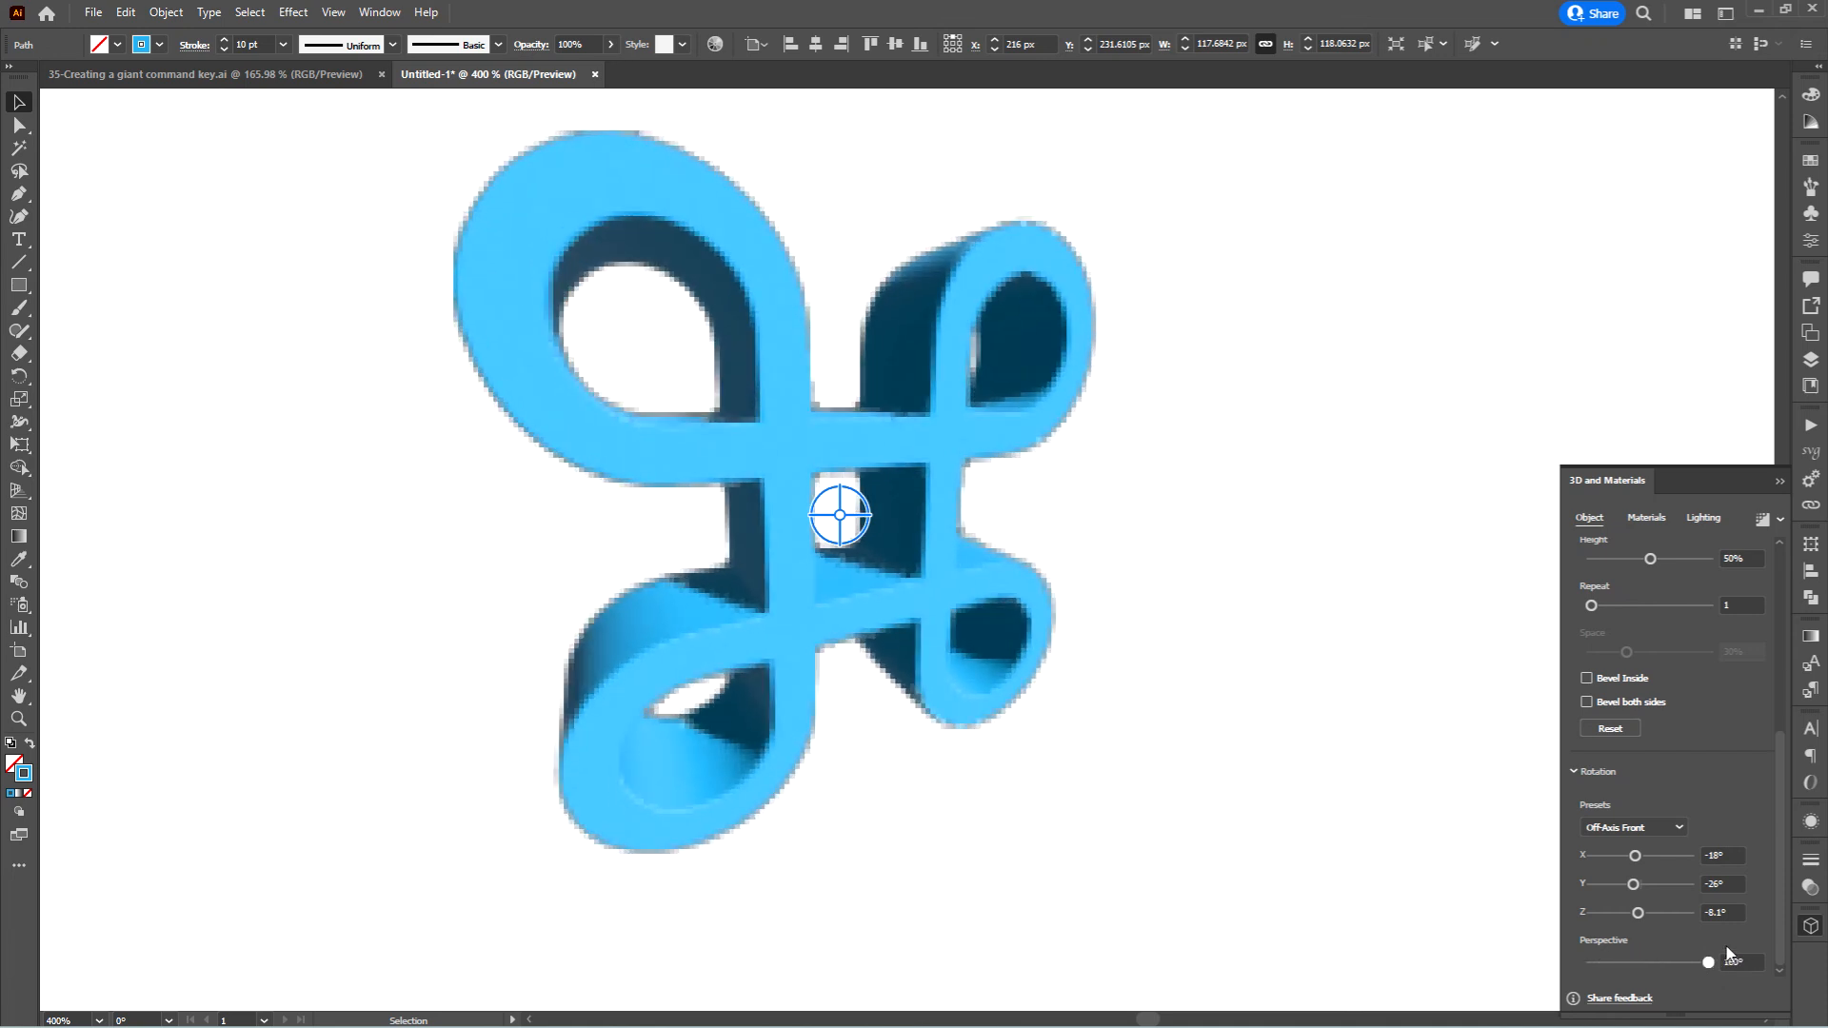
{"action": "key", "text": "ctrl+z"}
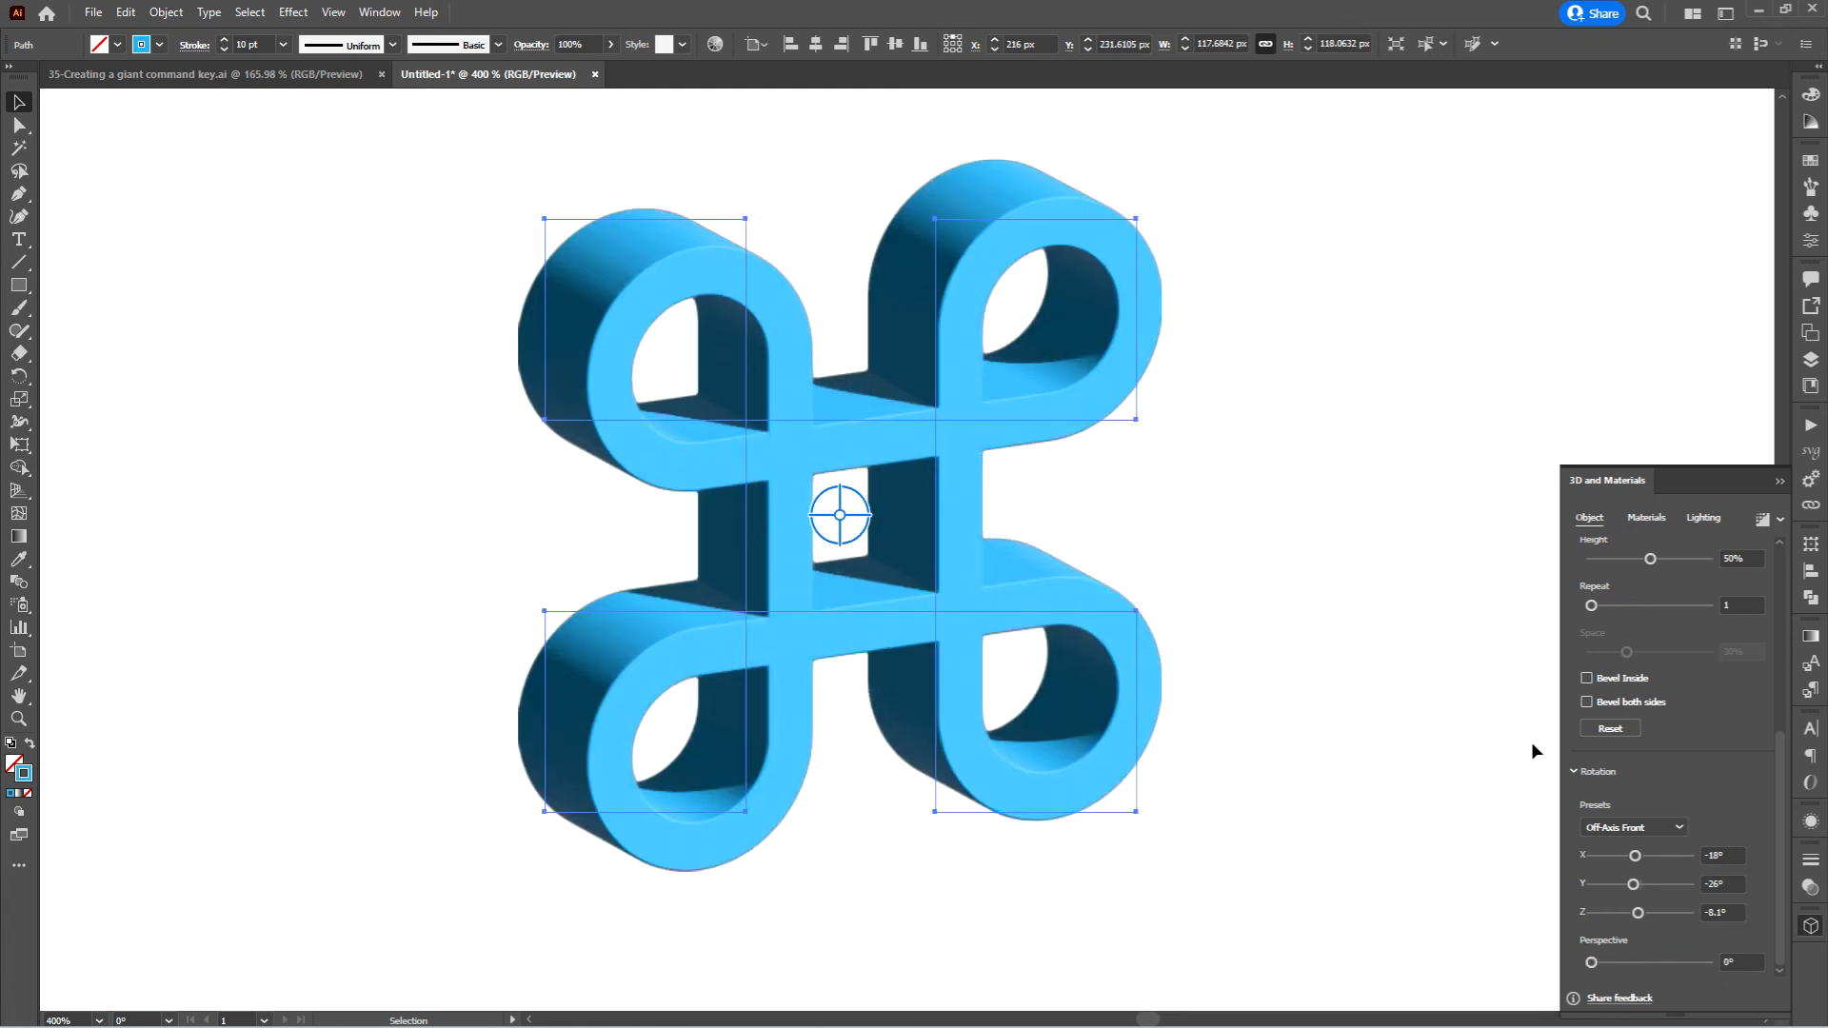
Apply the Right lighting preset to the 3D symbol and lower the ambient light intensity to 0%
{"action": "left_click", "coordinate": [1703, 519]}
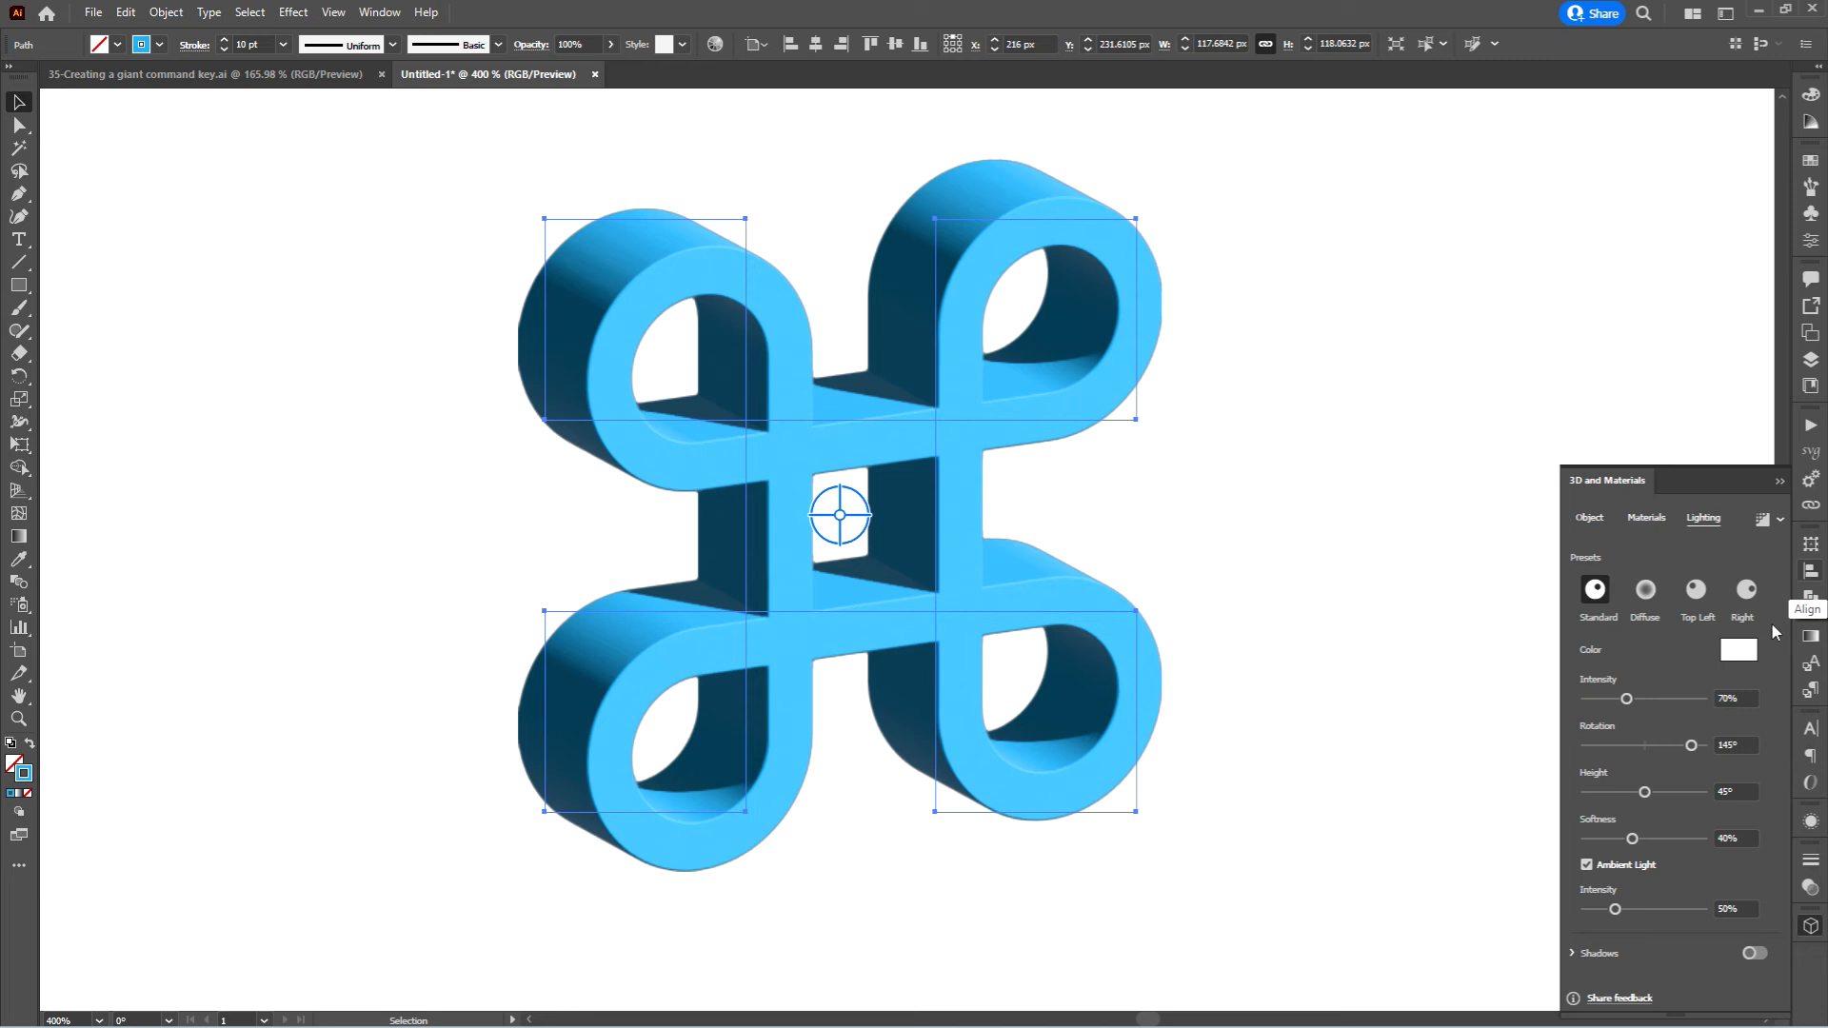
{"action": "left_click", "coordinate": [1748, 593]}
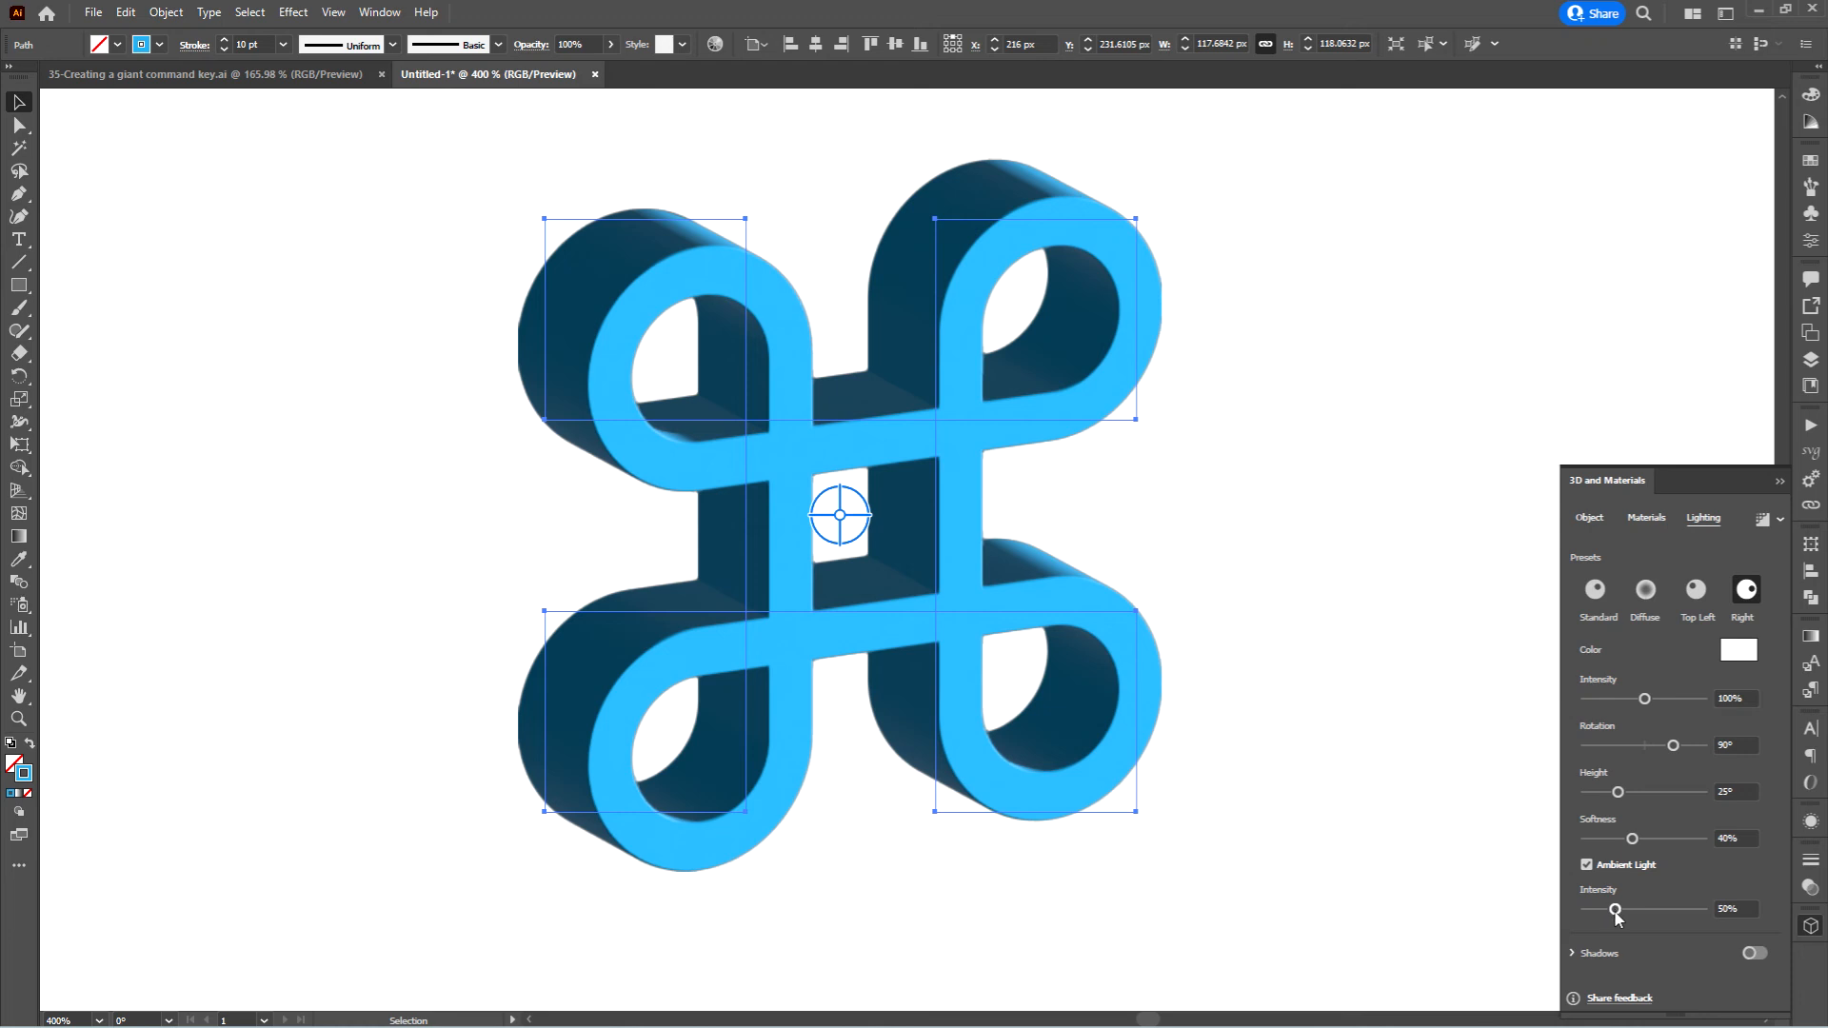
{"action": "left_click_drag", "start_coordinate": [1616, 911], "coordinate": [1585, 911]}
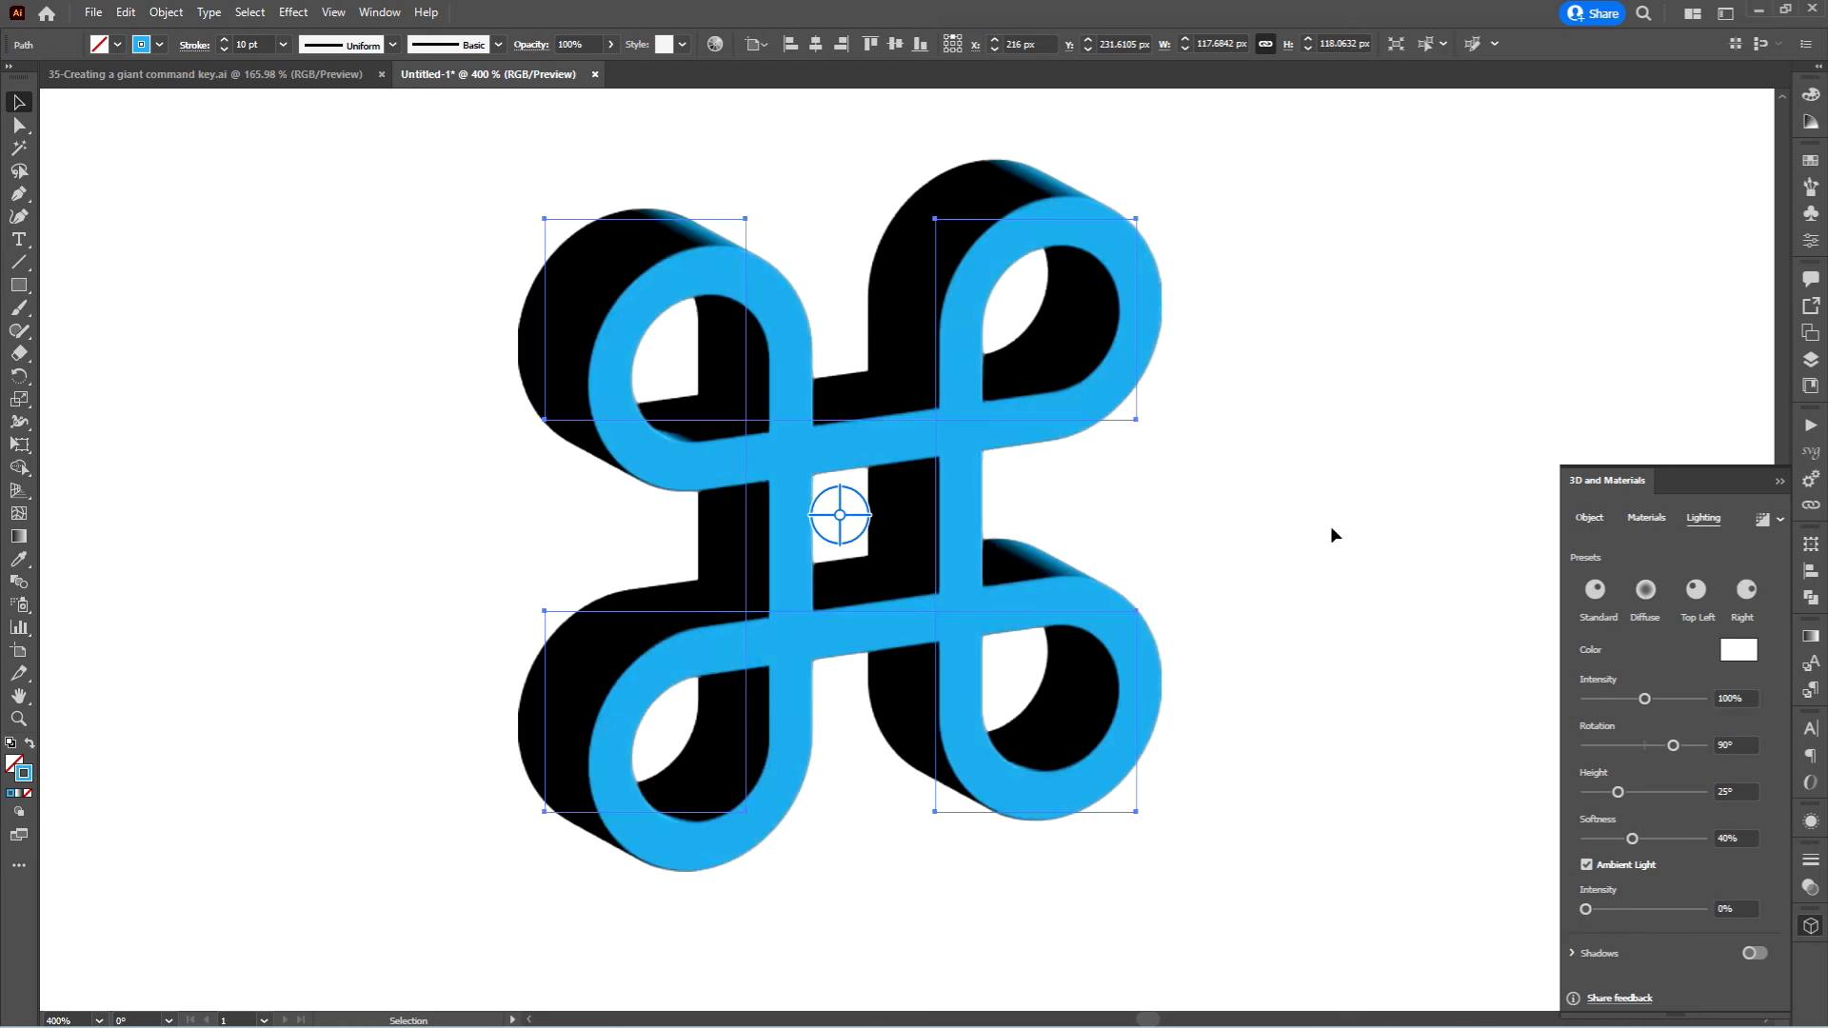
Add a Drop Shadow effect to the 3D symbol and set its X offset to -7 px
{"action": "left_click", "coordinate": [292, 12]}
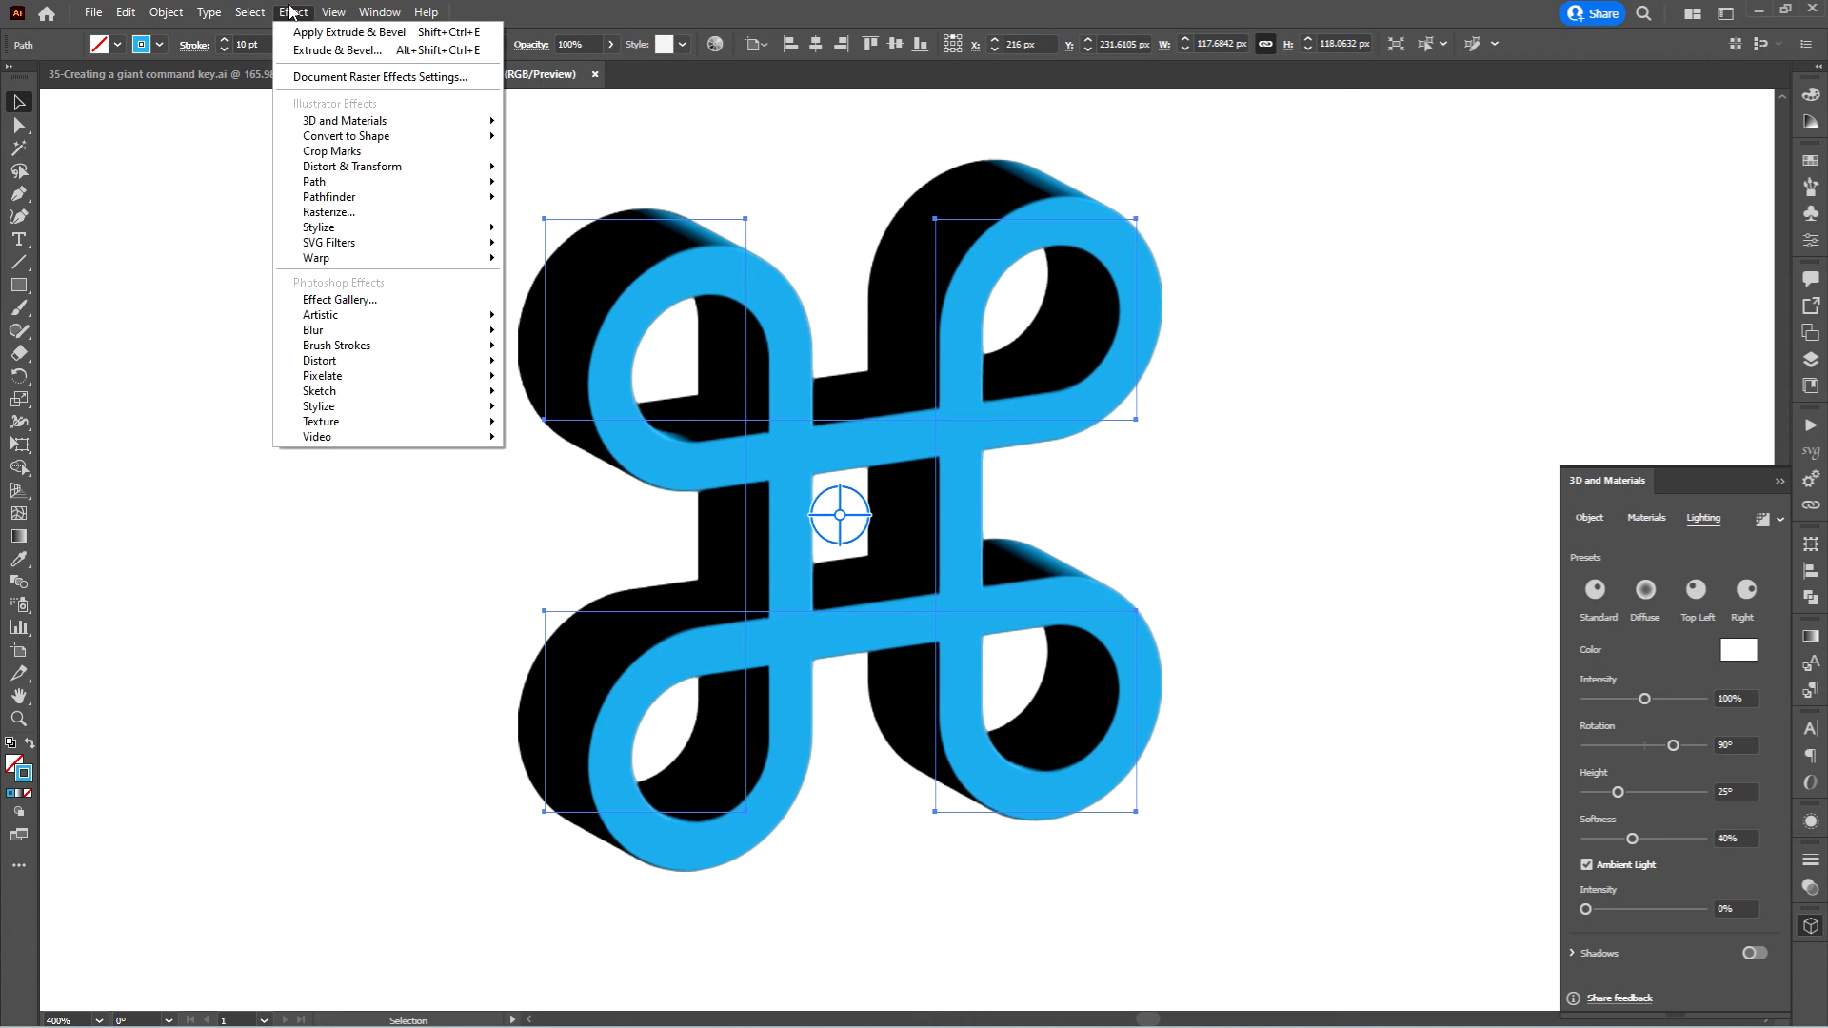
{"action": "mouse_move", "coordinate": [364, 232]}
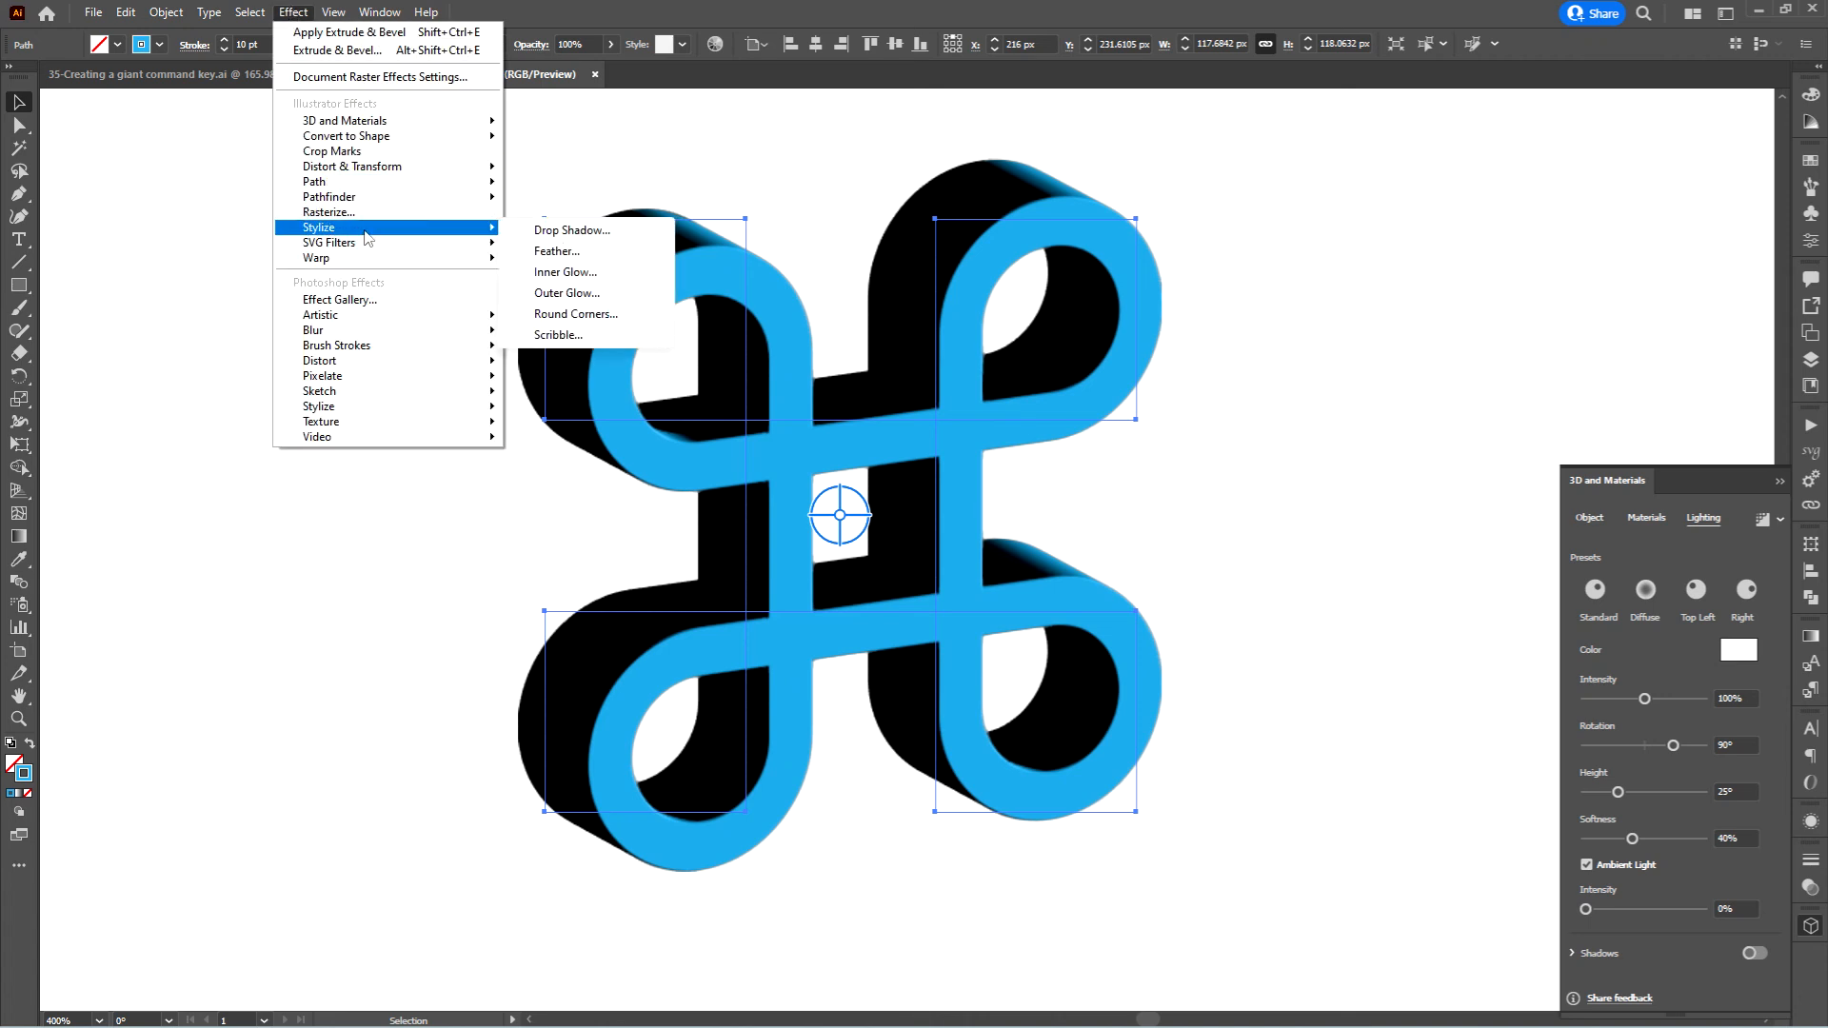
{"action": "left_click", "coordinate": [596, 234]}
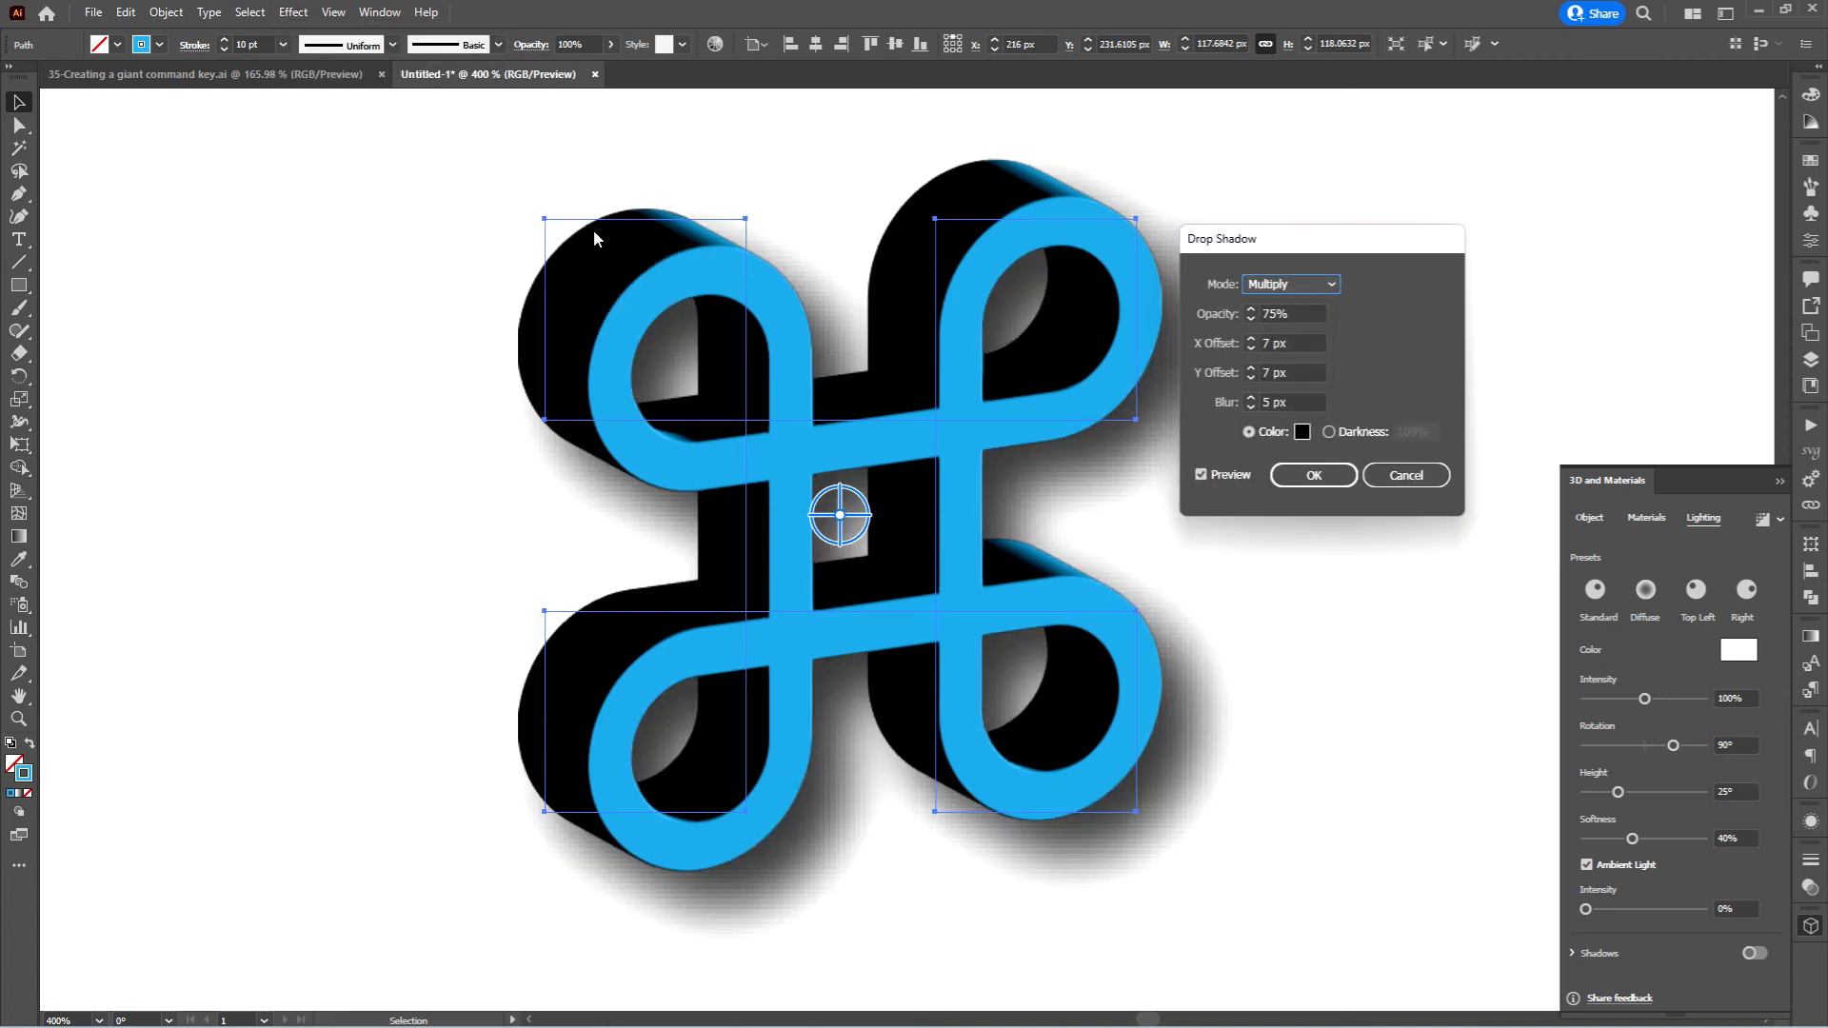
{"action": "left_click", "coordinate": [1264, 343]}
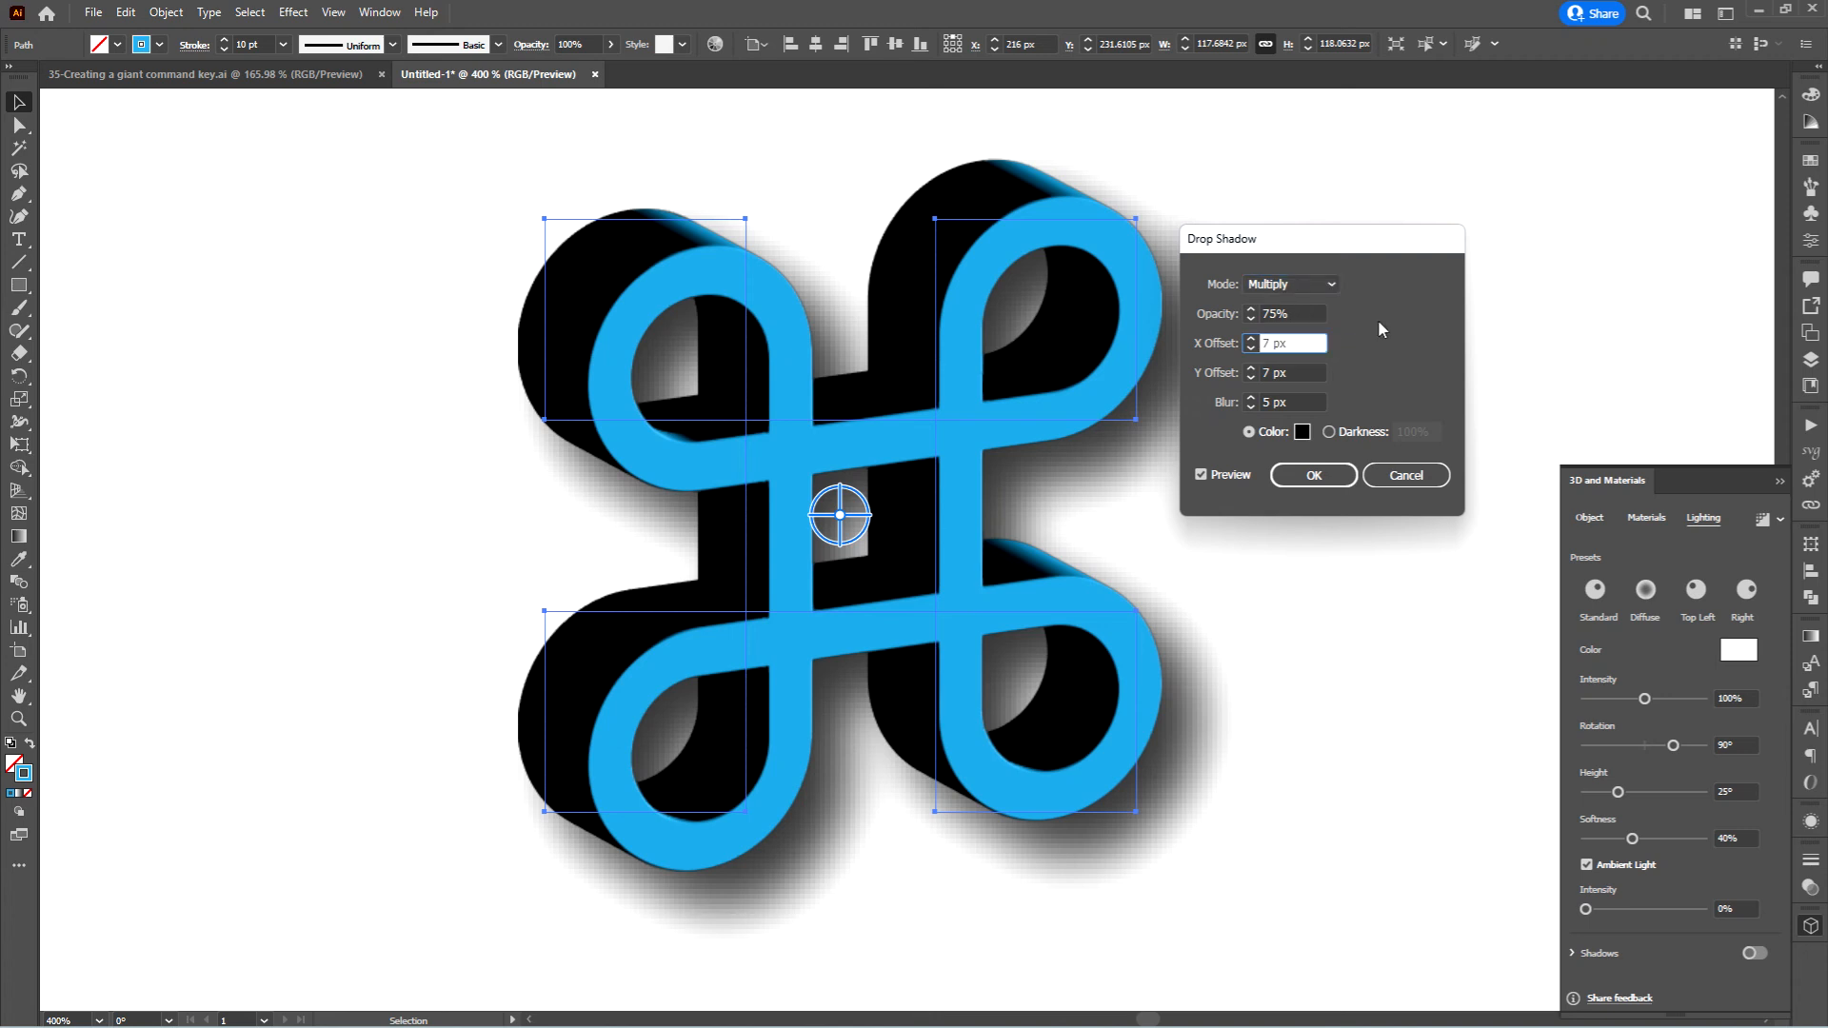
{"action": "type", "text": "-"}
{"action": "key", "text": "Tab"}
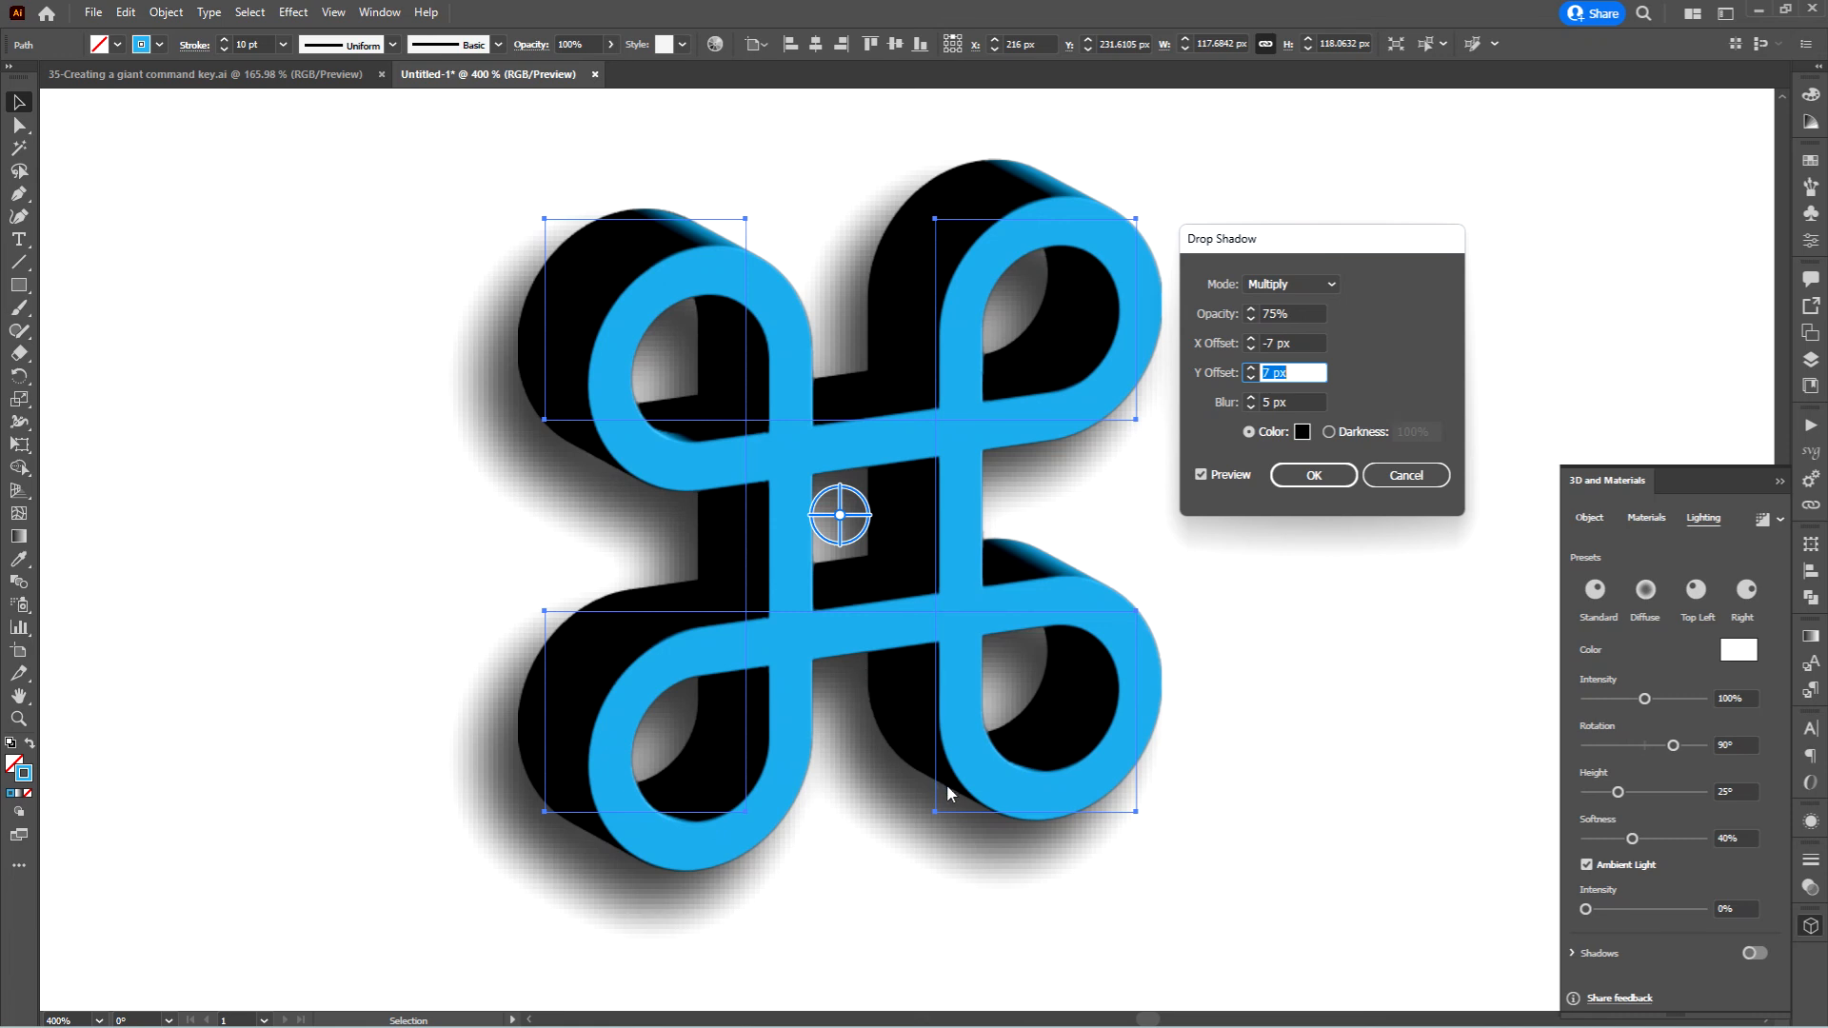
Set the shadow color to C 50%, M 50%, Y 50%, K 100%, apply the drop shadow and deselect the symbol
{"action": "left_click", "coordinate": [1301, 432]}
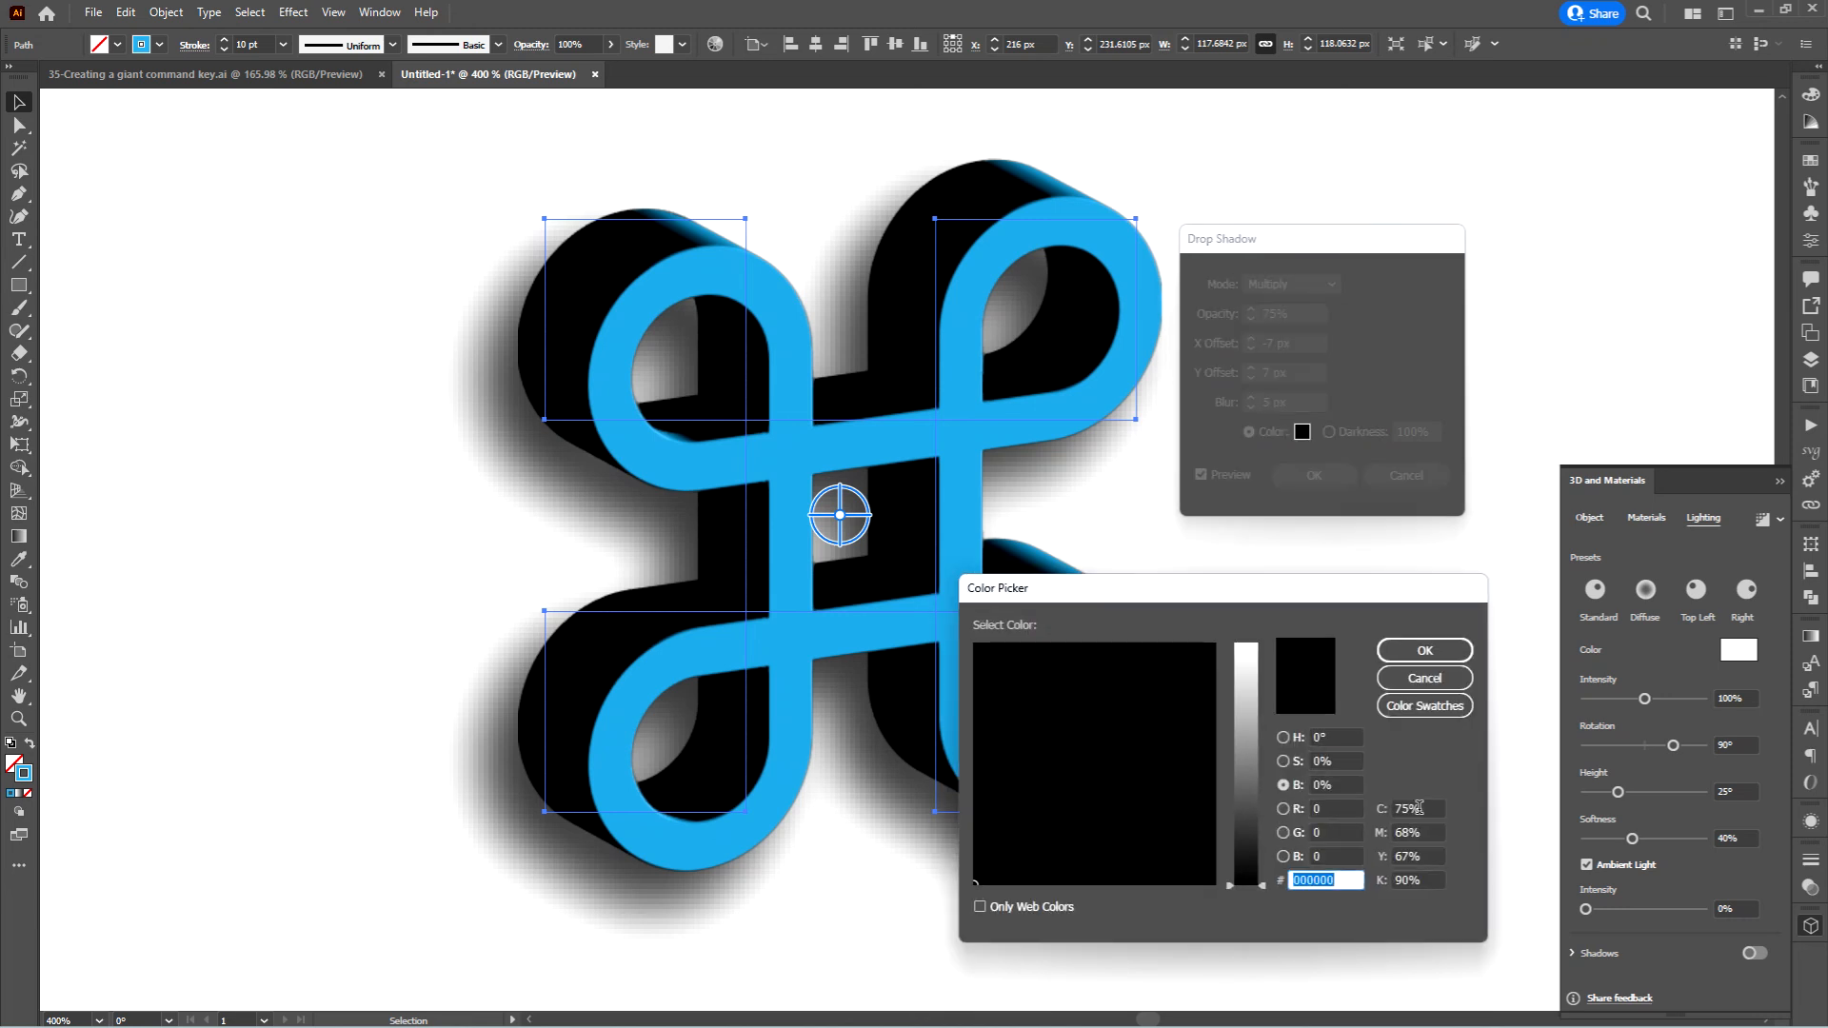
{"action": "left_click", "coordinate": [1421, 808]}
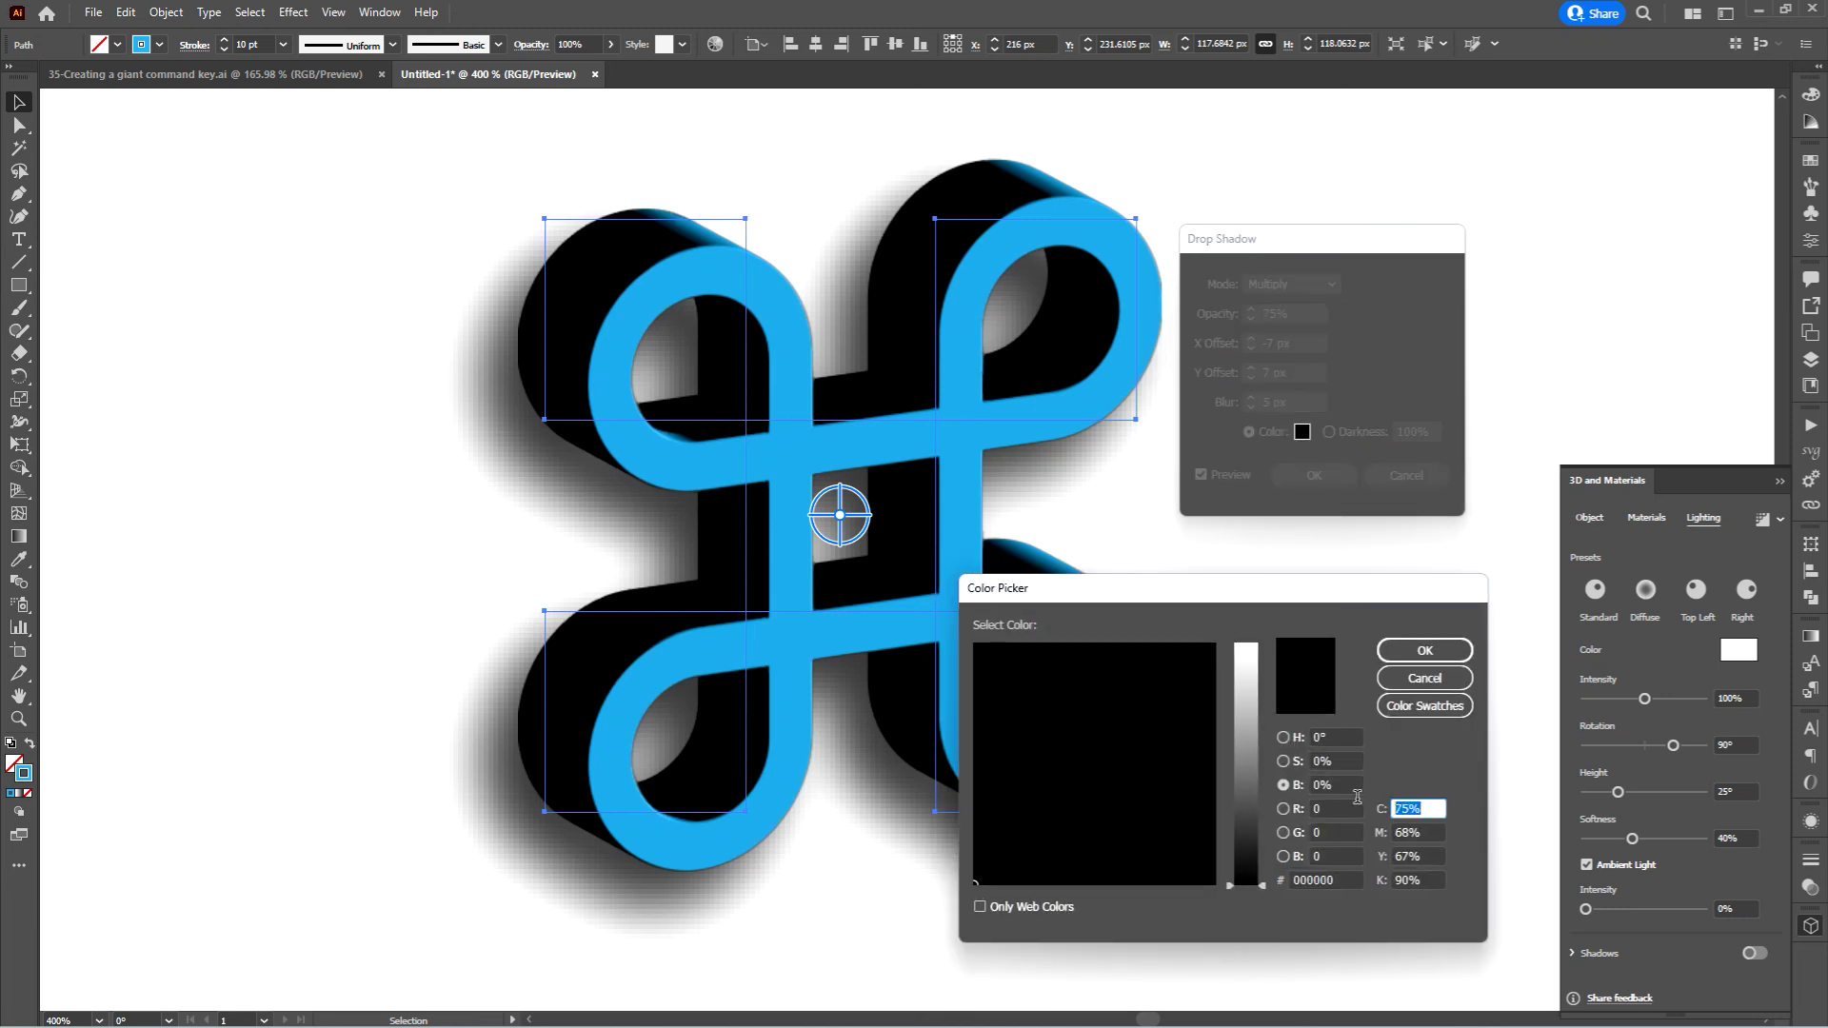
{"action": "type", "text": "50"}
{"action": "key", "text": "Tab"}
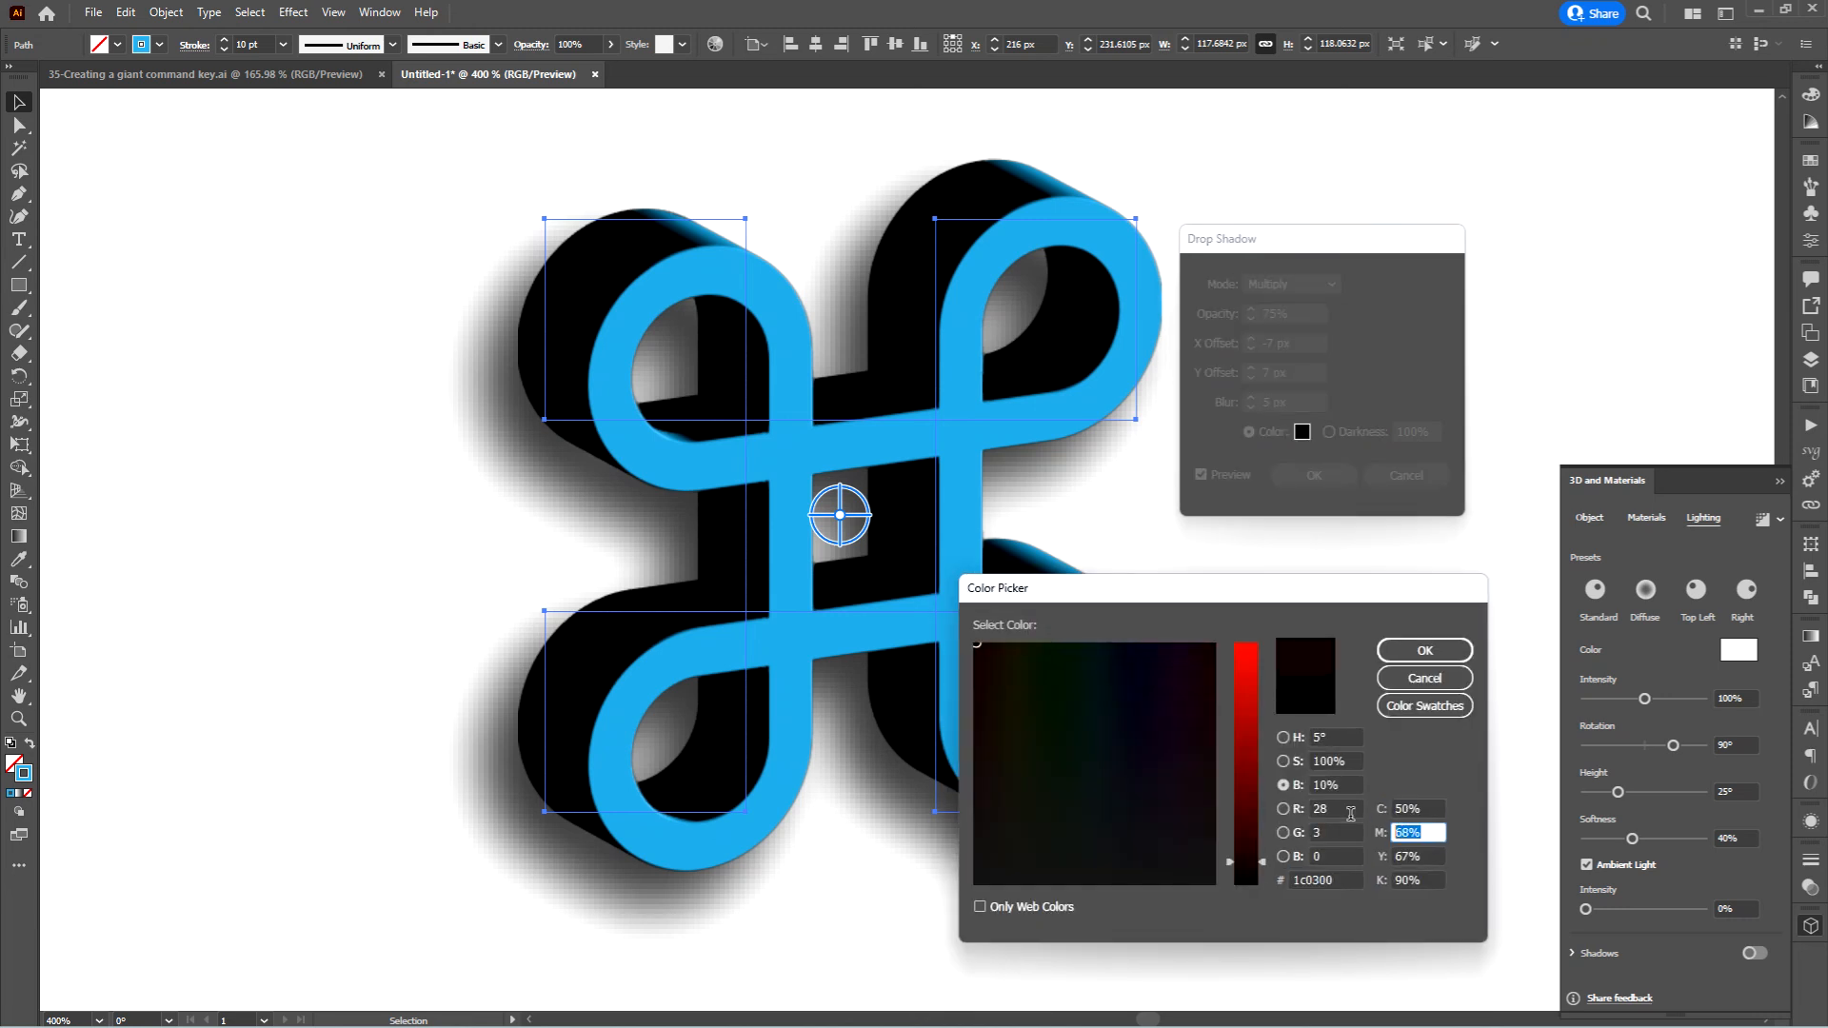
{"action": "type", "text": "50"}
{"action": "key", "text": "Tab"}
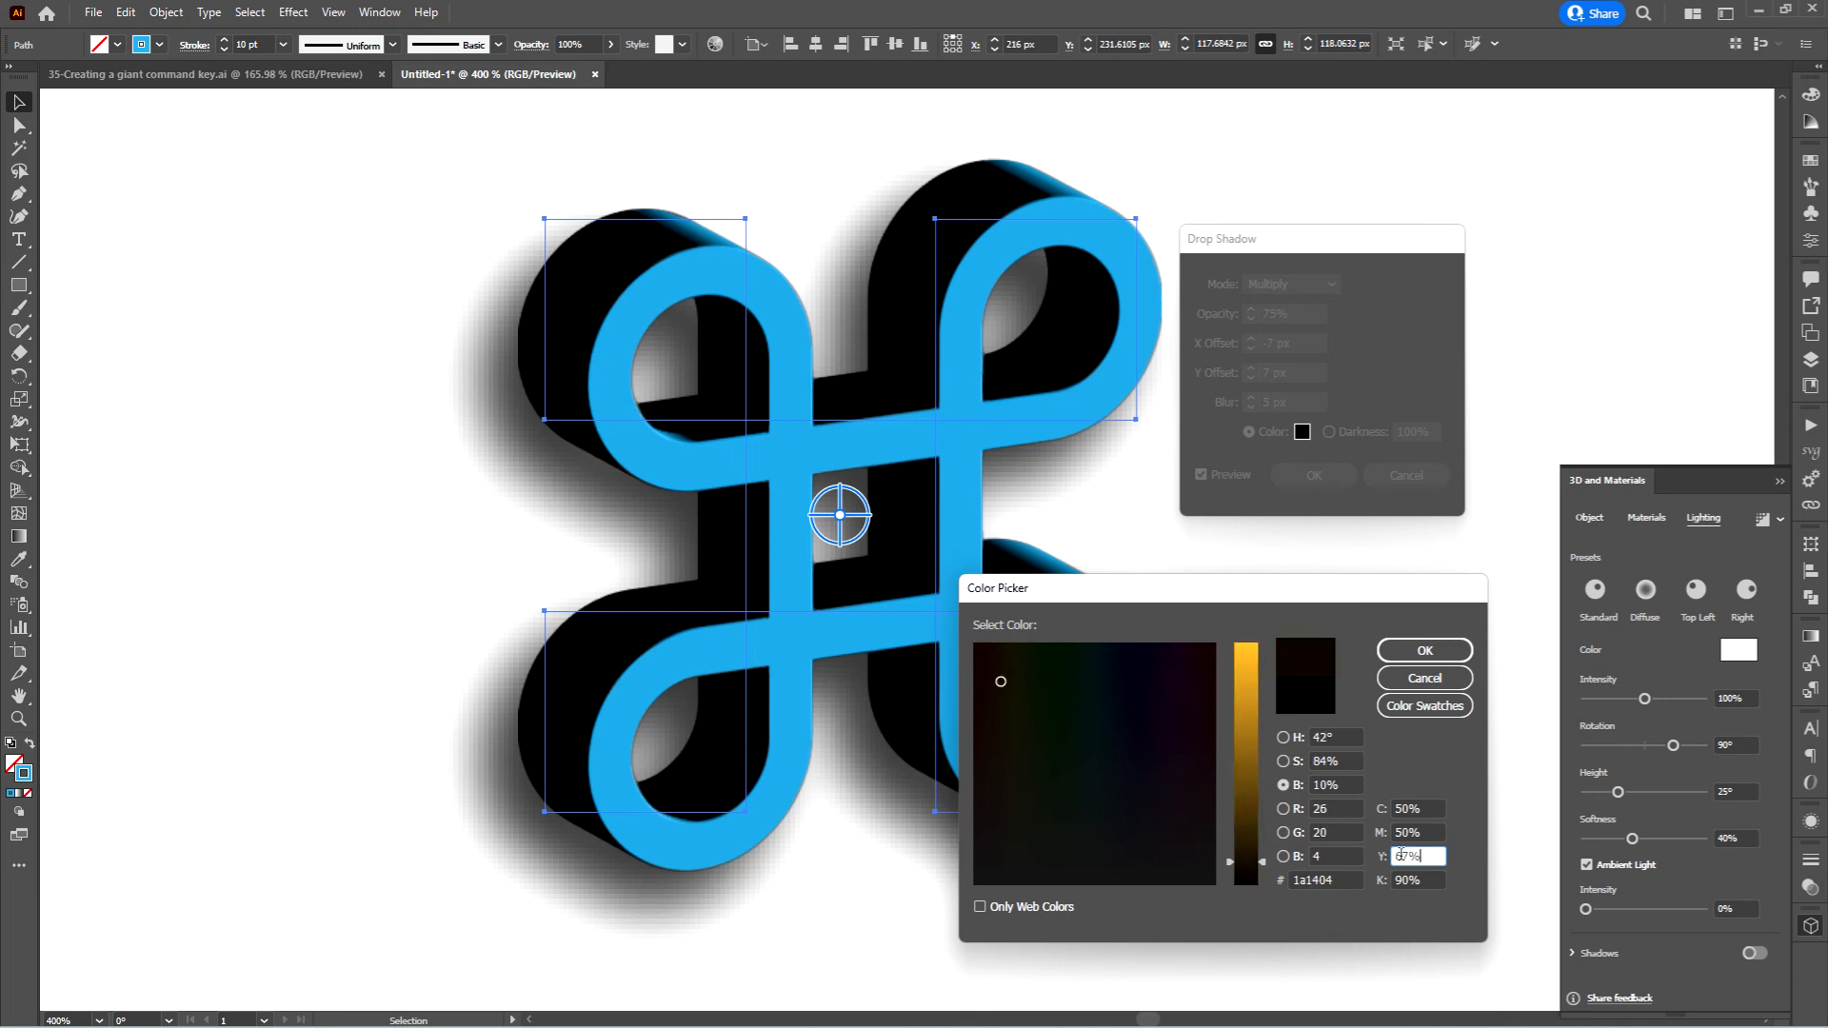
{"action": "type", "text": "50"}
{"action": "key", "text": "Tab"}
{"action": "type", "text": "100"}
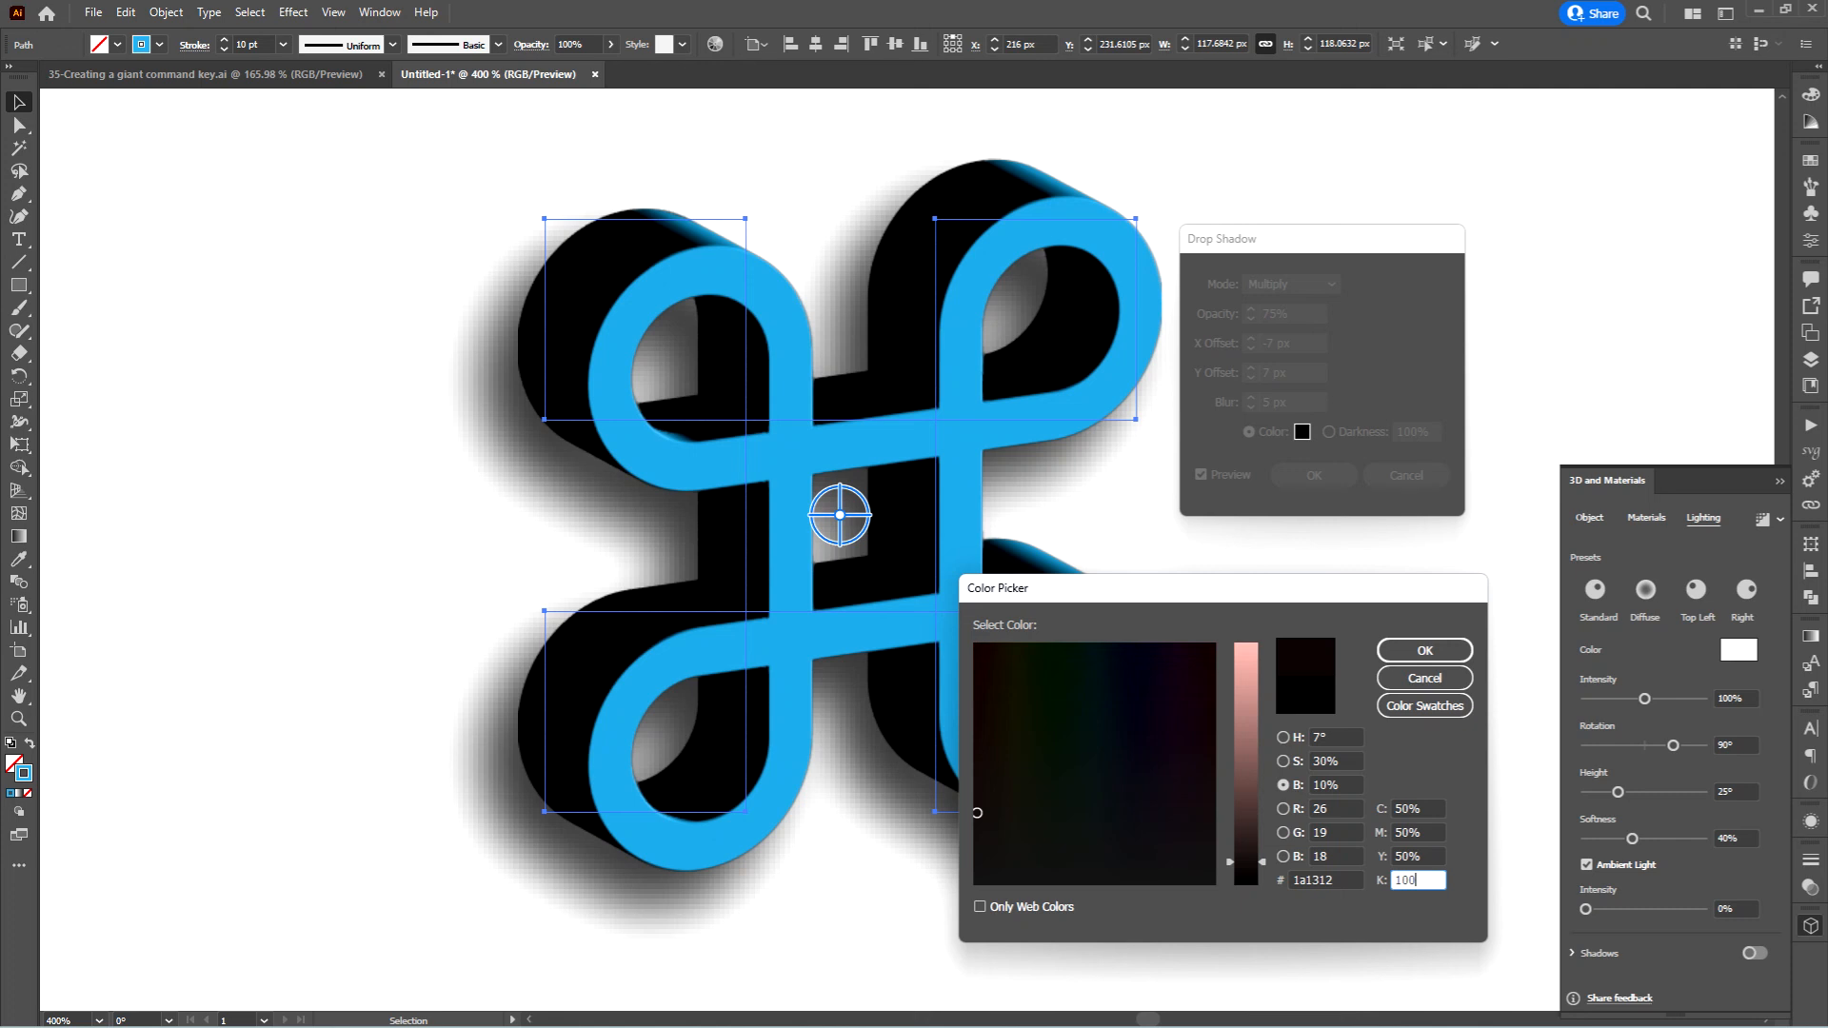
{"action": "left_click", "coordinate": [1443, 652]}
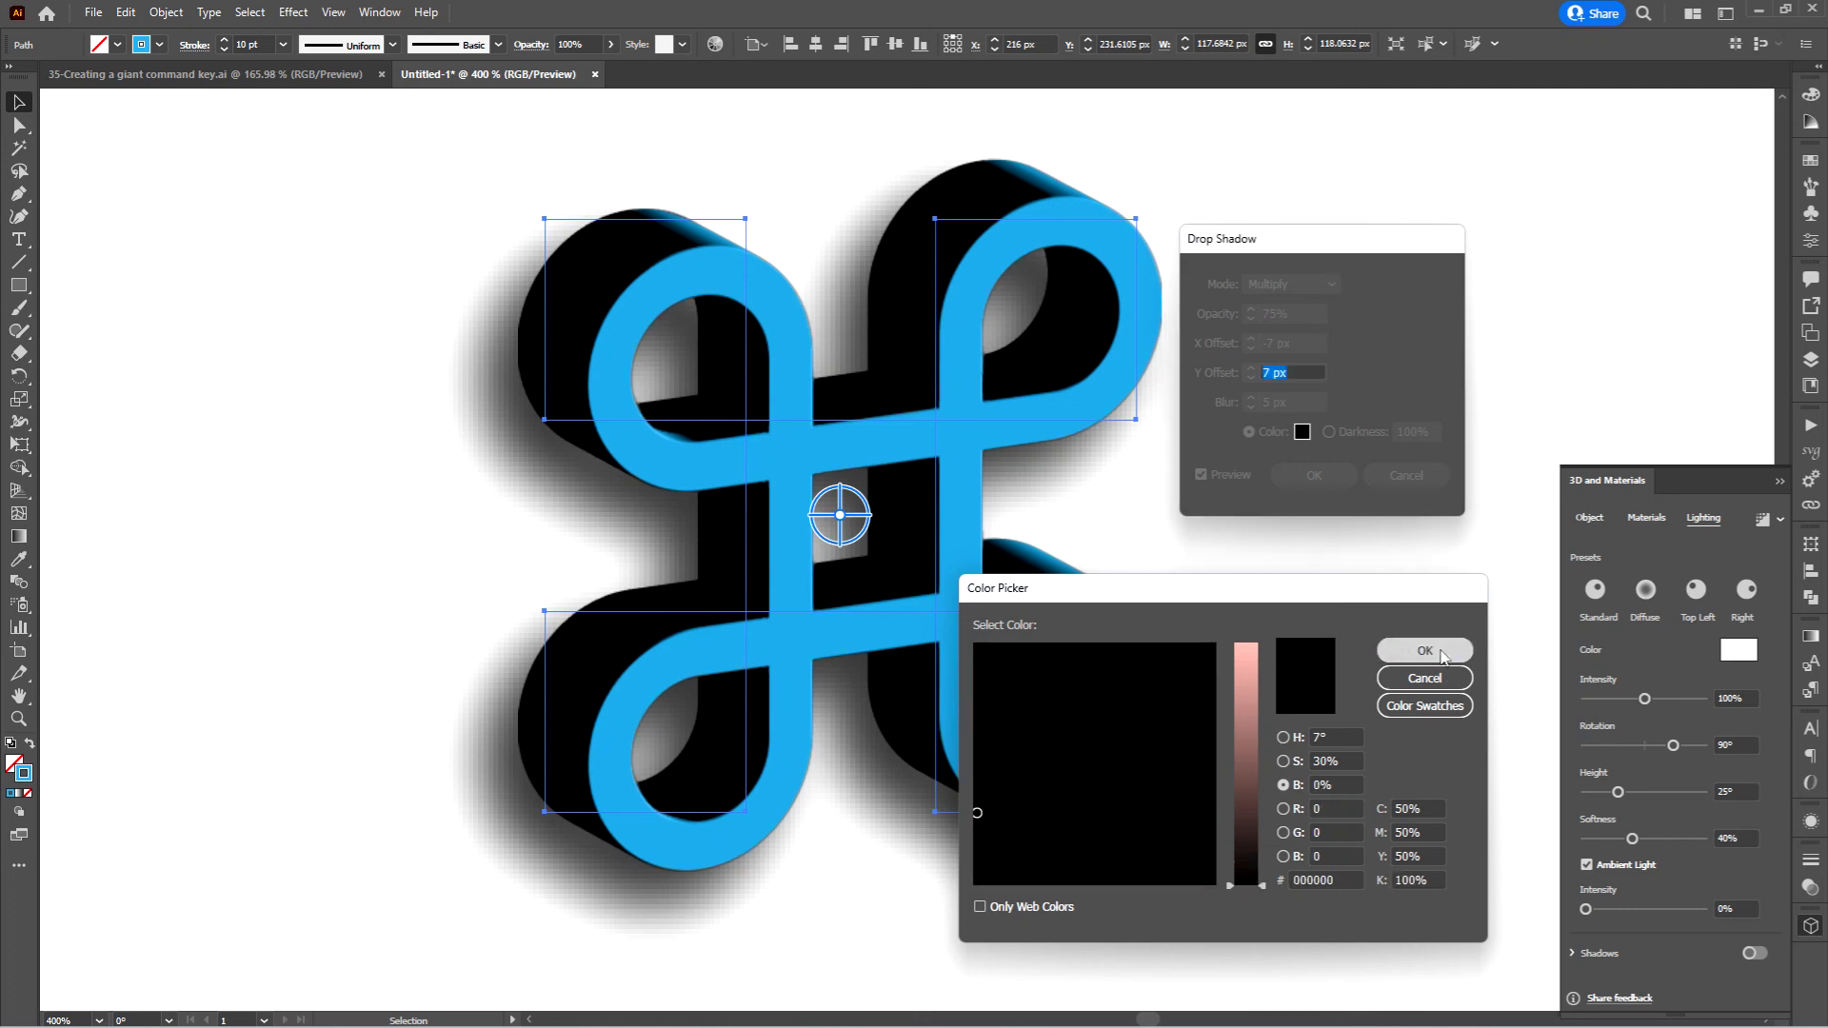
{"action": "left_click", "coordinate": [1311, 475]}
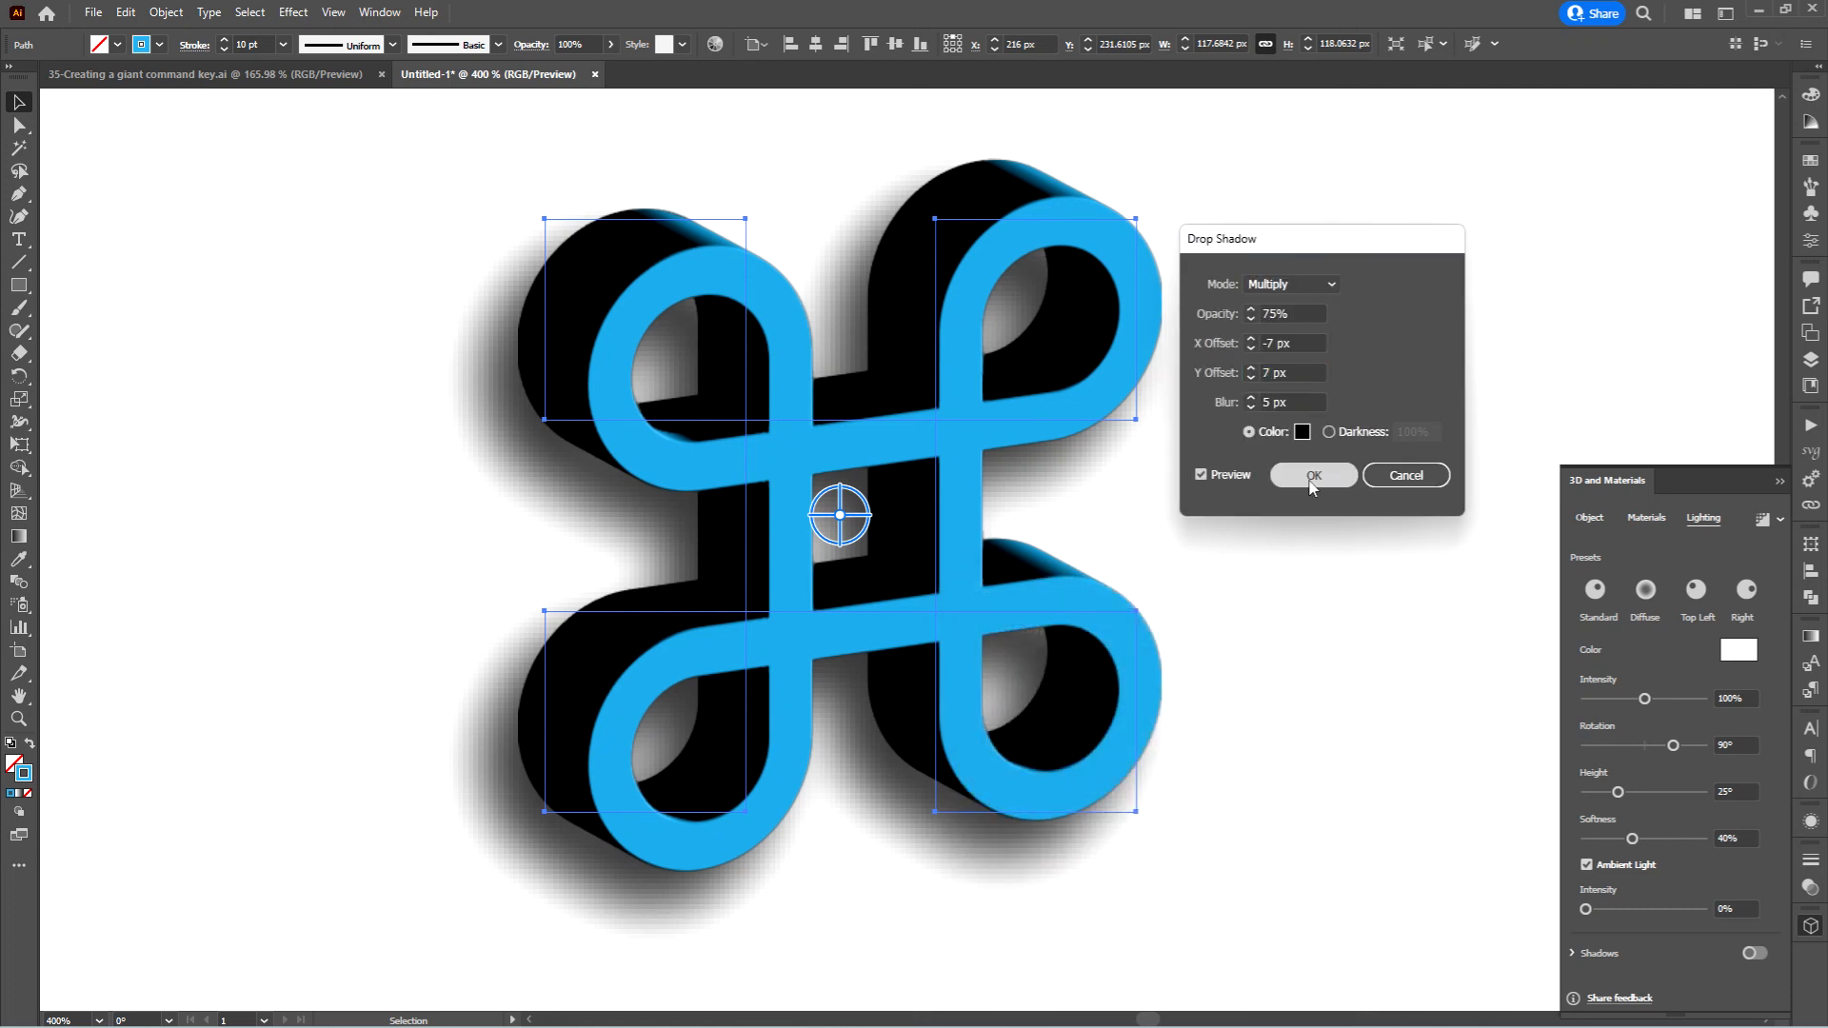
{"action": "key", "text": "ctrl+shift+a"}
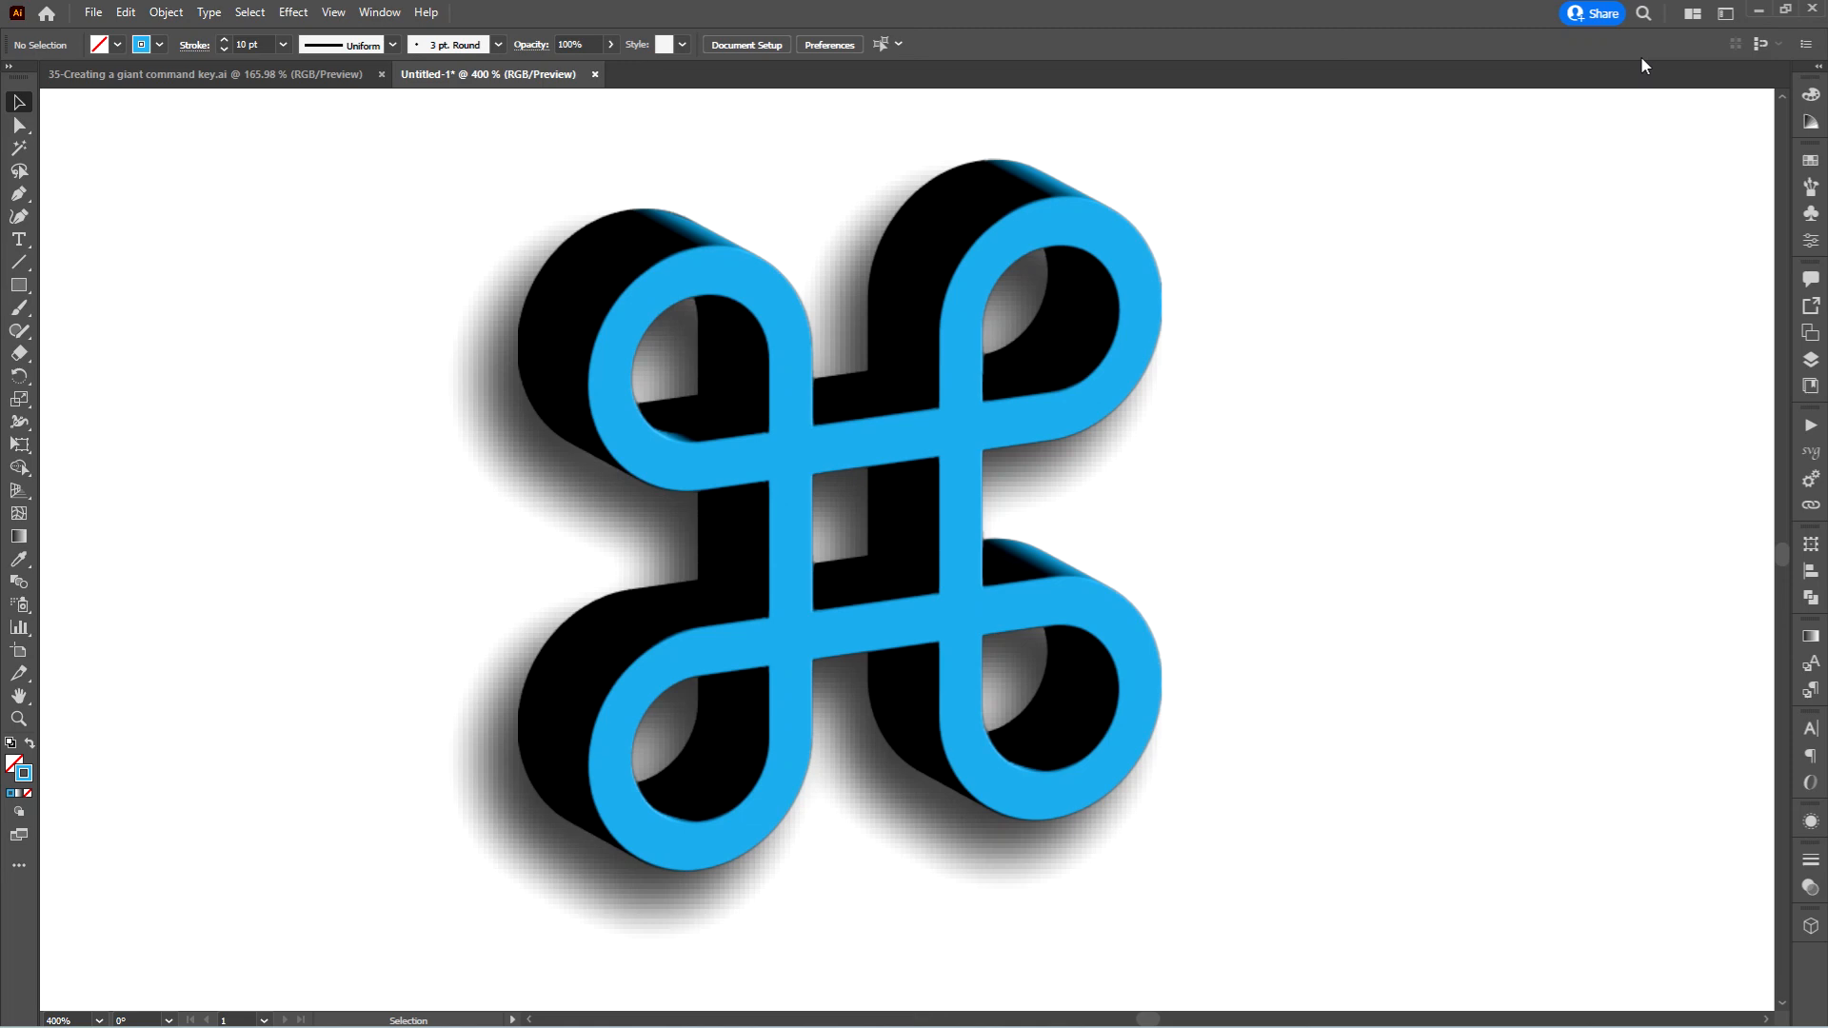